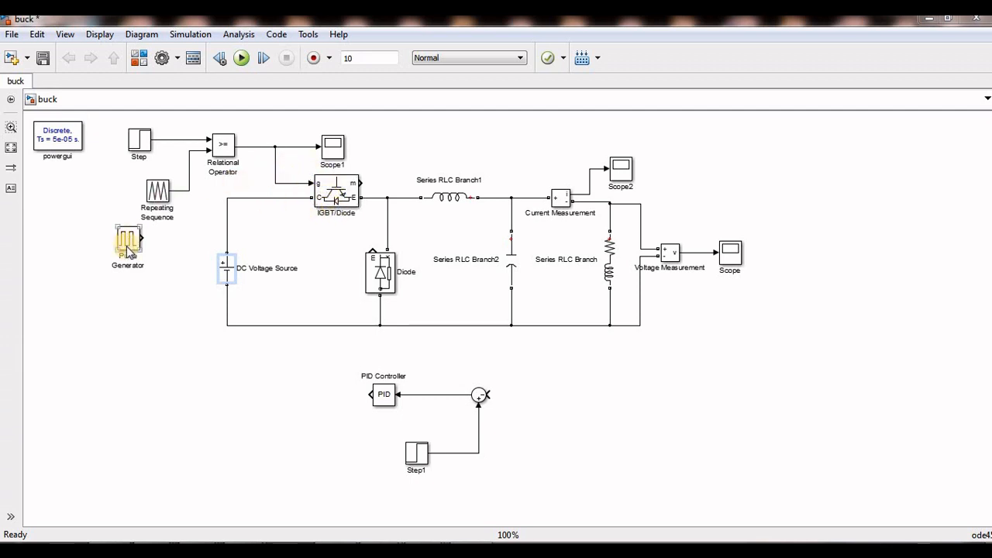
Move the Pulse Generator block to just below the Repeating Sequence block and check the parameters of the Step block feeding the Relational Operator.
drag(138, 245, 167, 267)
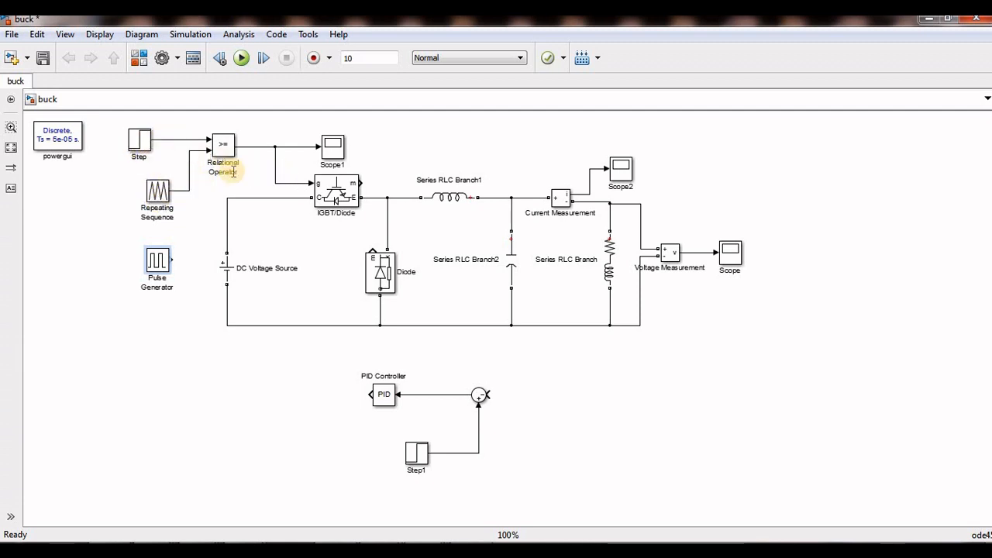
double_click(142, 143)
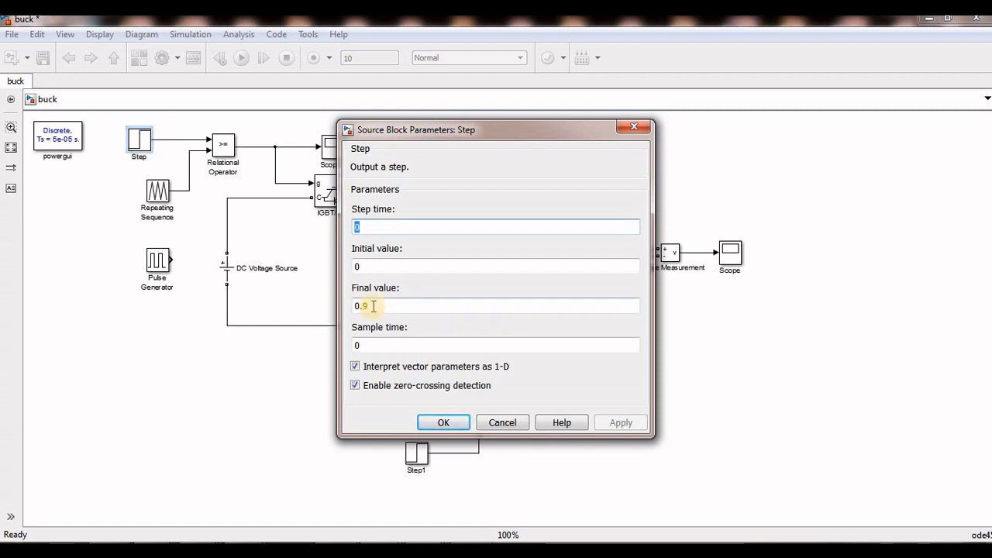
click(632, 128)
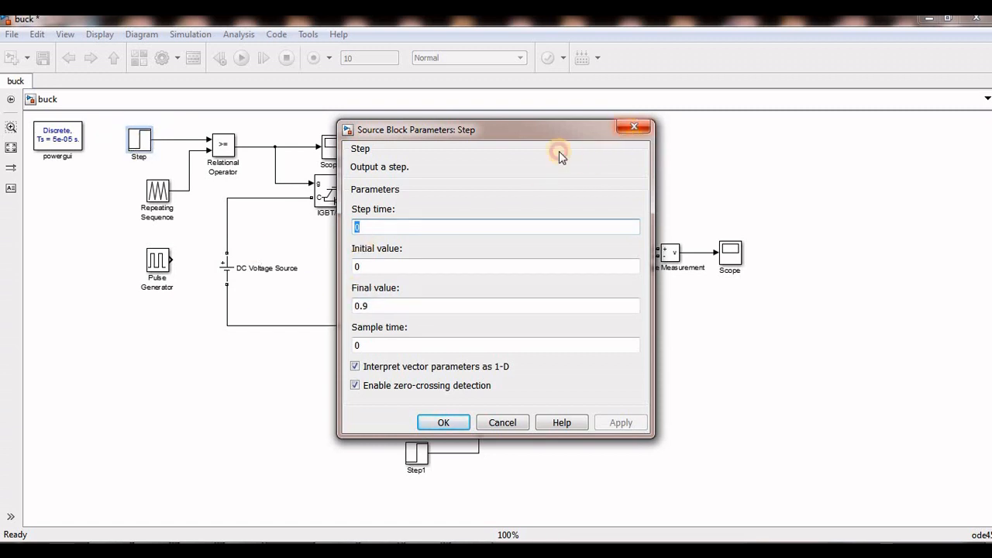
Replace the Step block at the Relational Operator's first input with a Constant block from the Commonly Used Blocks library.
click(139, 57)
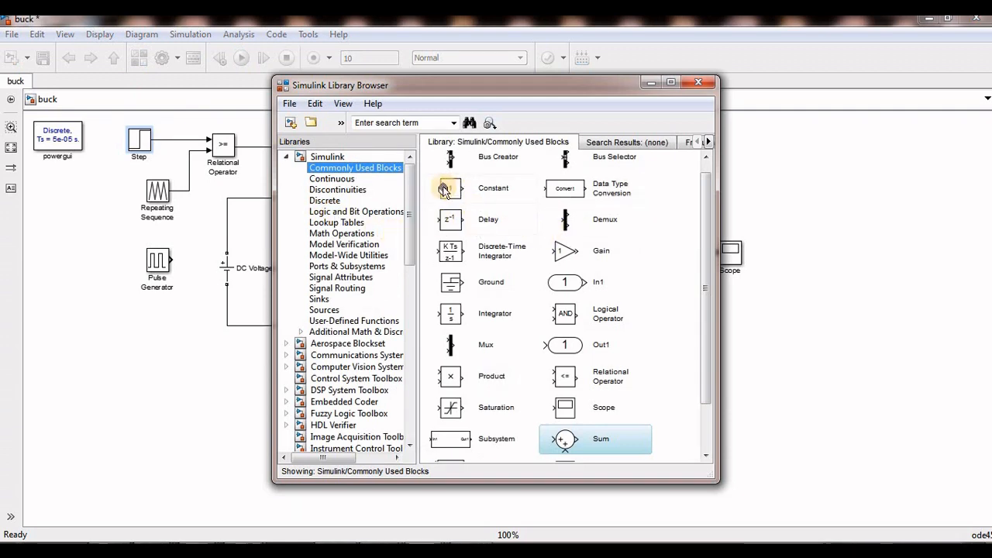
drag(448, 188, 94, 170)
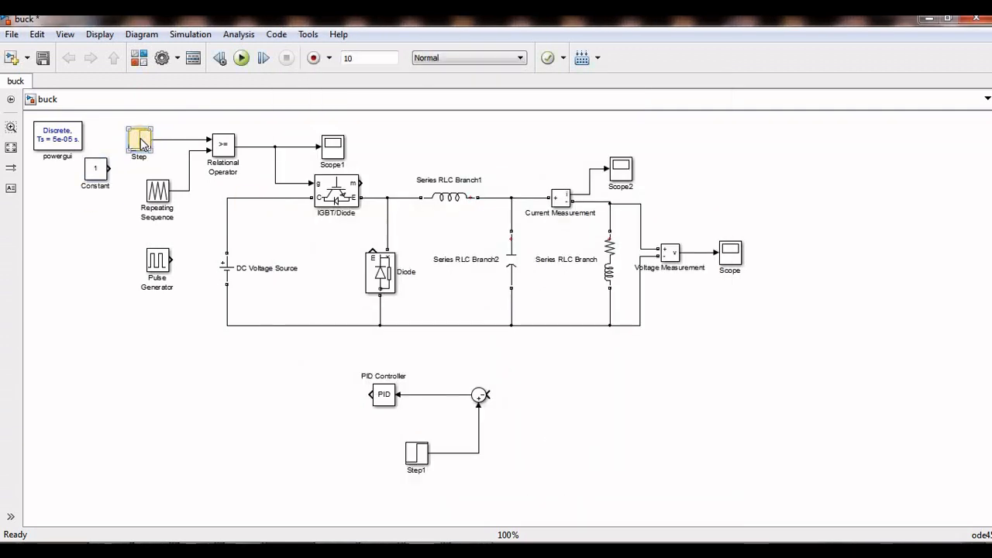
right_click(140, 141)
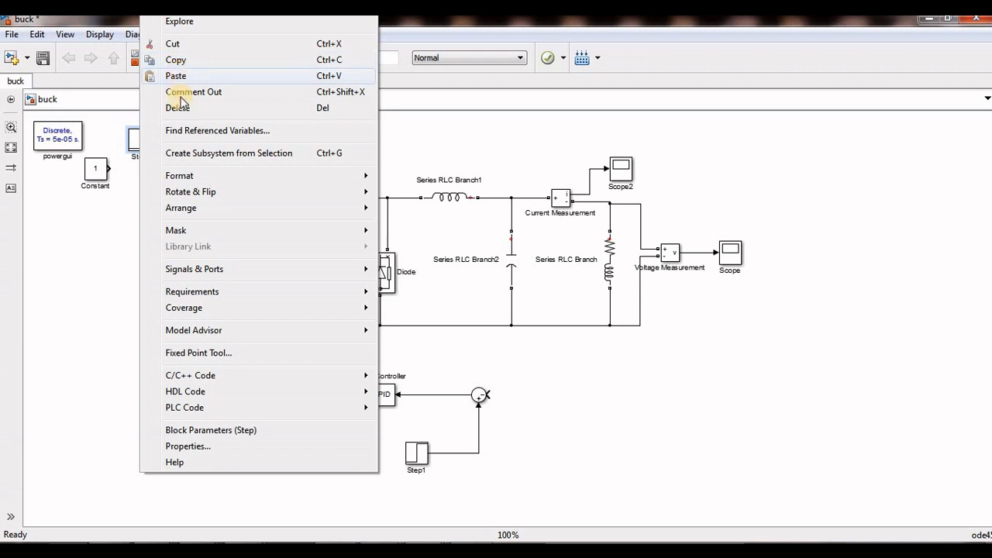
click(177, 107)
drag(95, 169, 134, 141)
click(135, 150)
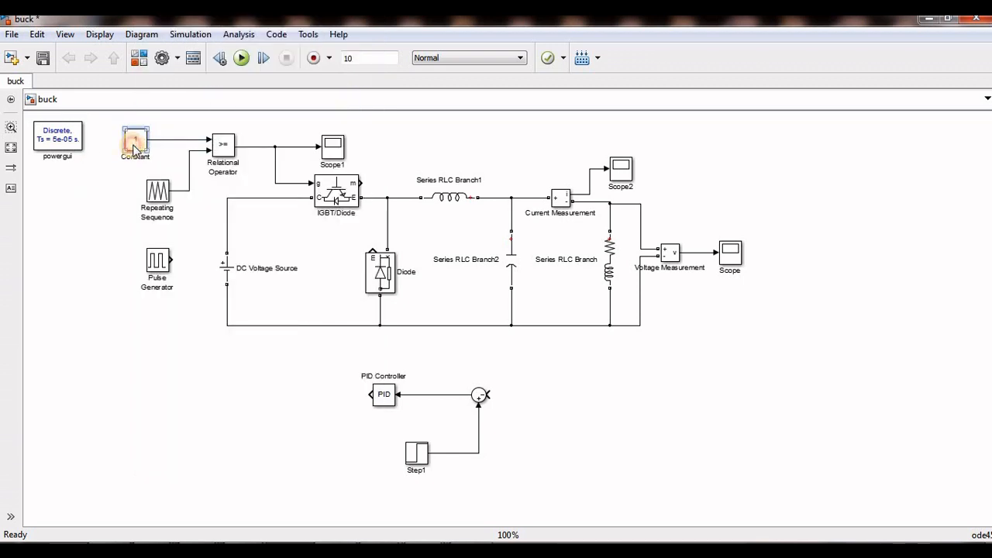
Set the Constant block's value to 0.5.
double_click(135, 147)
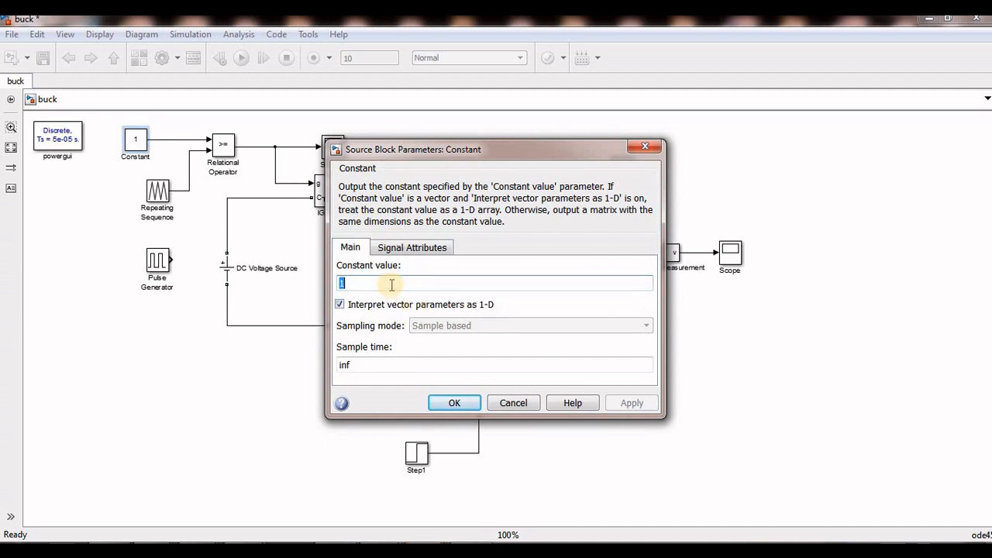
text(0.5)
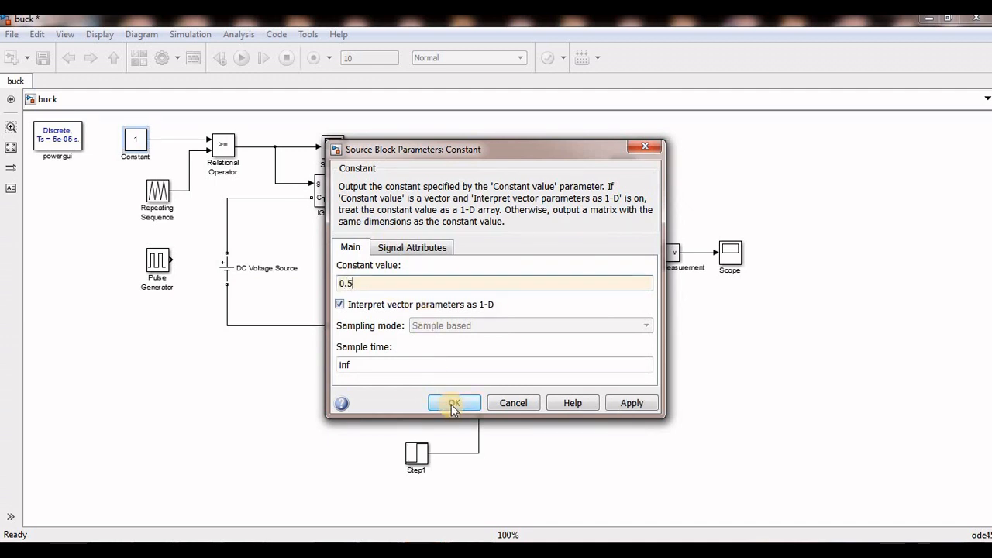
click(452, 403)
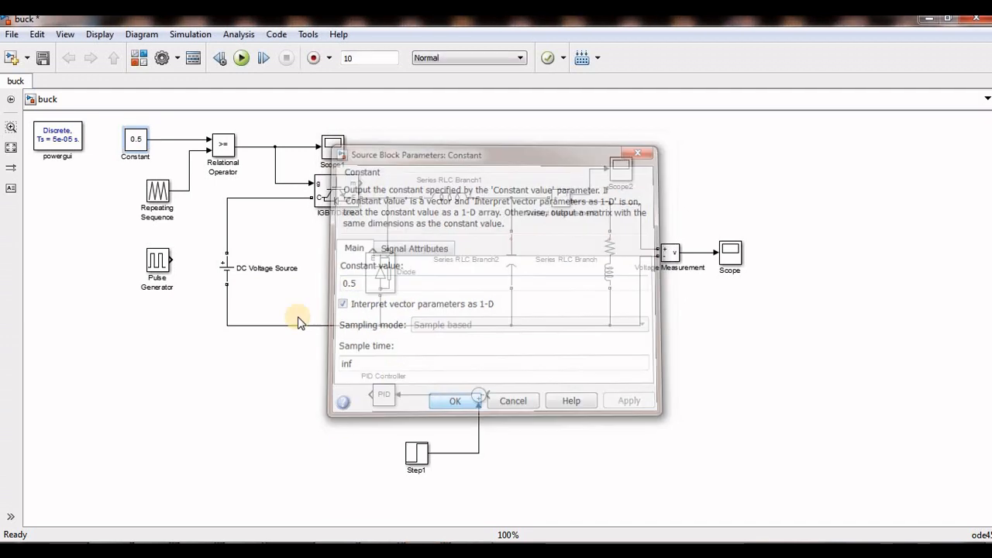
Look at the Repeating Sequence block's parameters and locate that block in the Simulink Sources library.
click(161, 194)
double_click(161, 194)
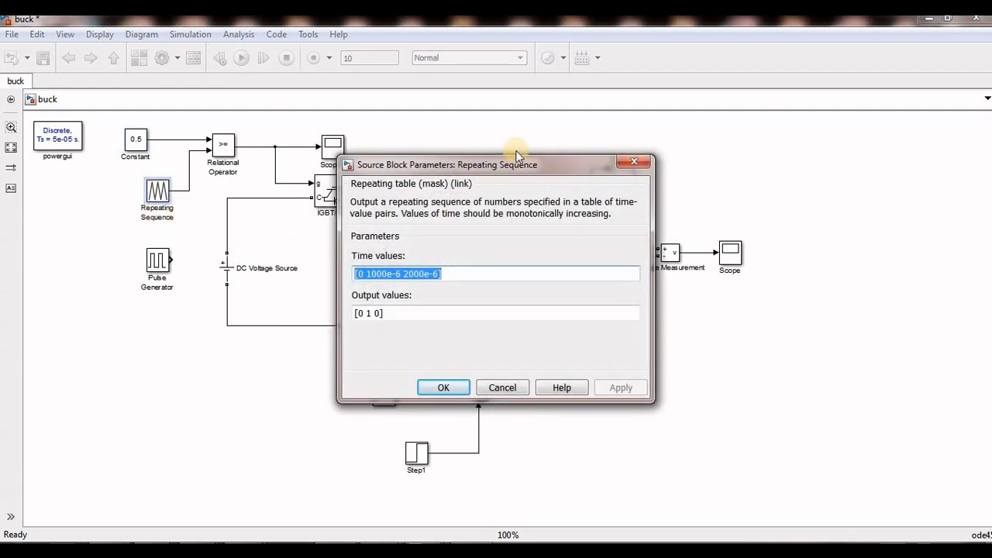
click(634, 162)
click(144, 58)
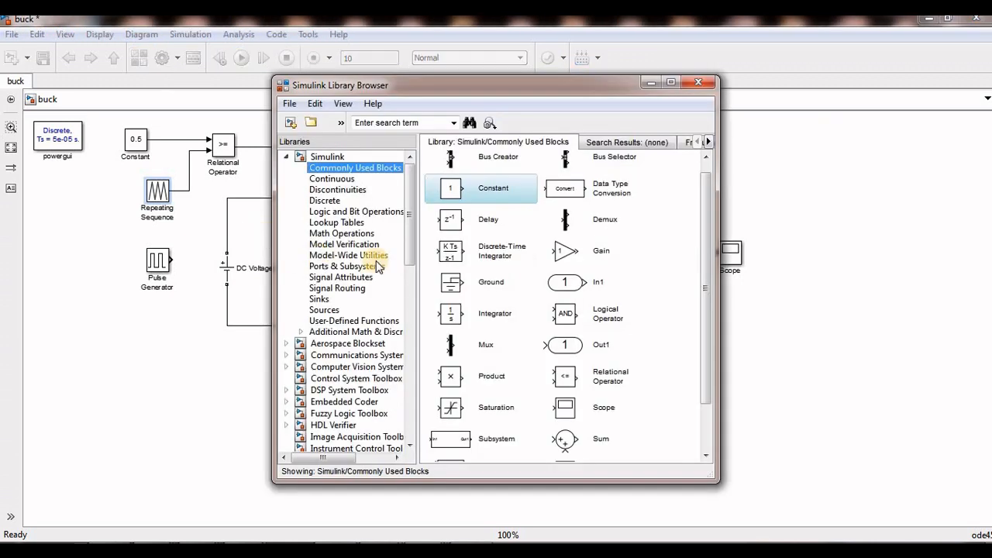
click(331, 311)
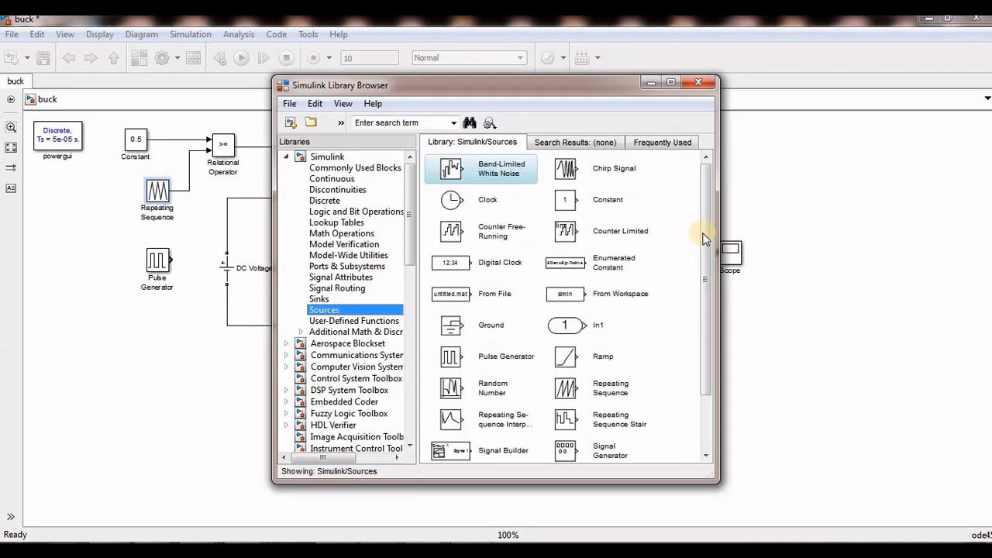
drag(703, 261, 690, 370)
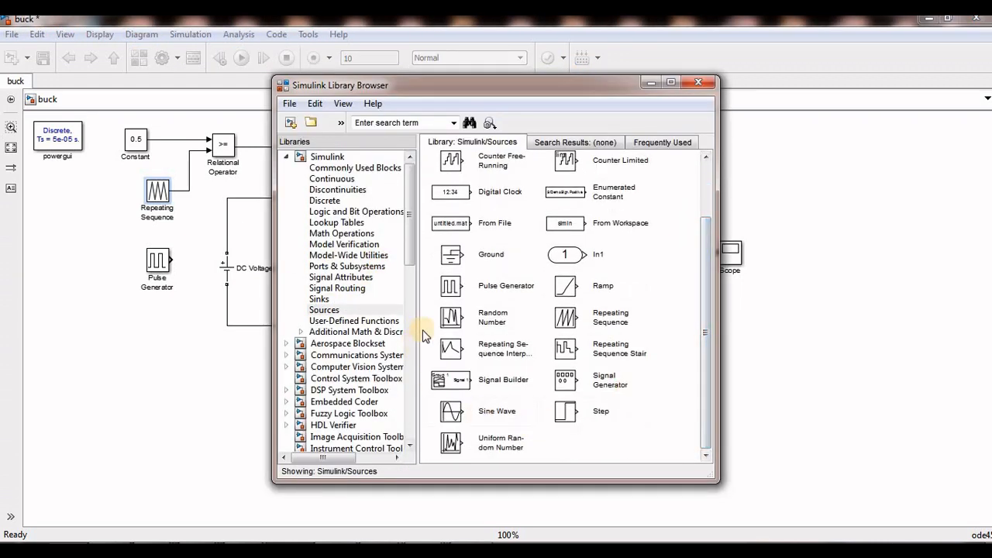
click(566, 319)
click(60, 333)
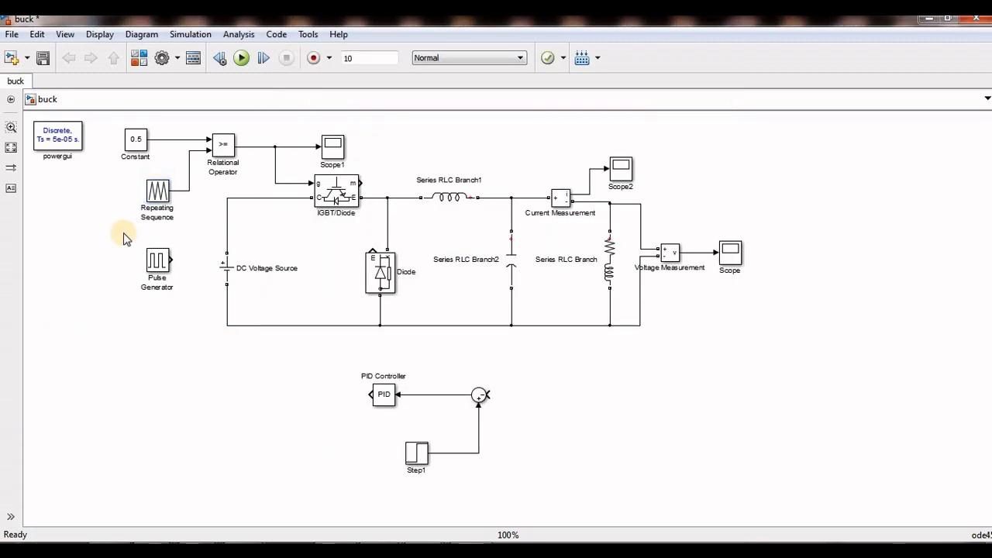
Examine the time values and output values that define the Repeating Sequence carrier compared with the Constant.
double_click(160, 194)
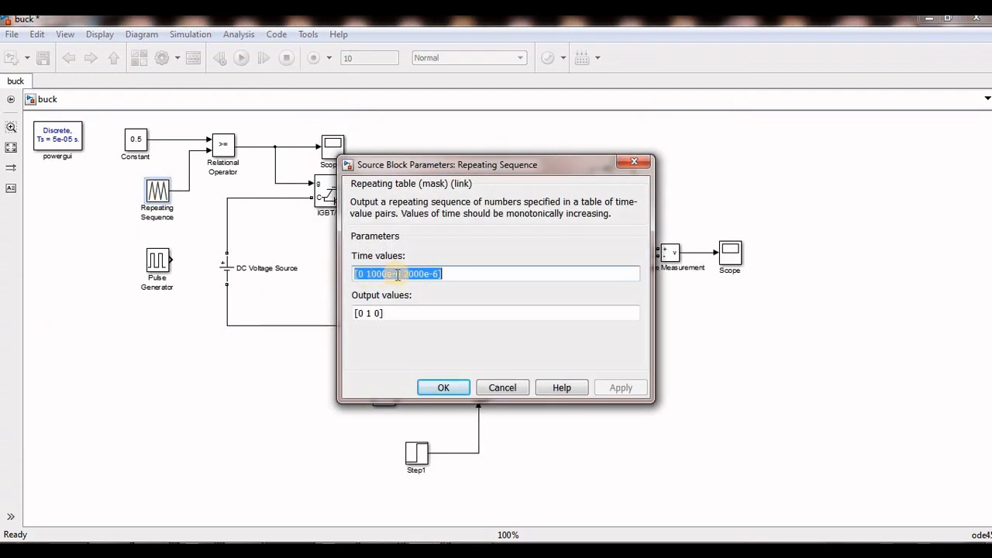
click(372, 273)
click(371, 312)
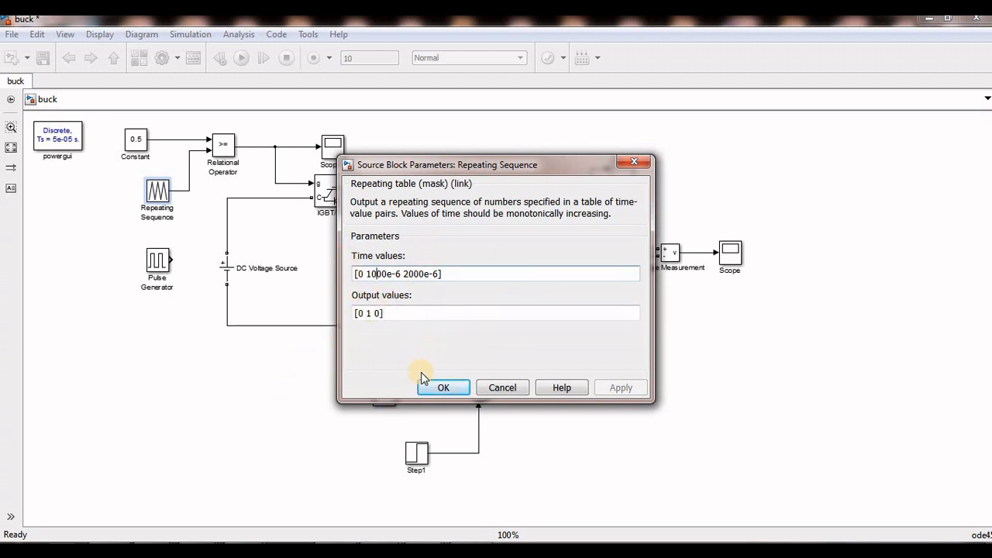
click(438, 389)
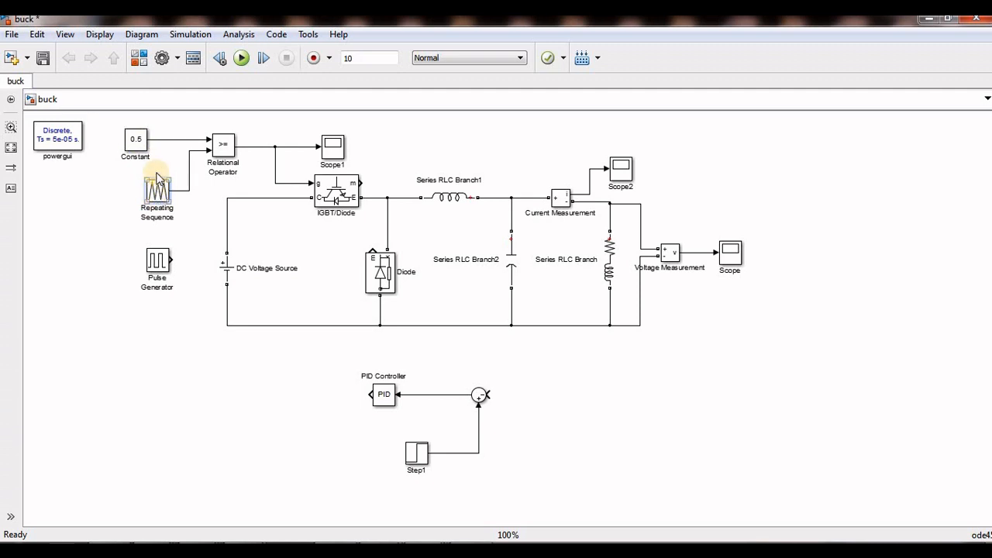
click(137, 145)
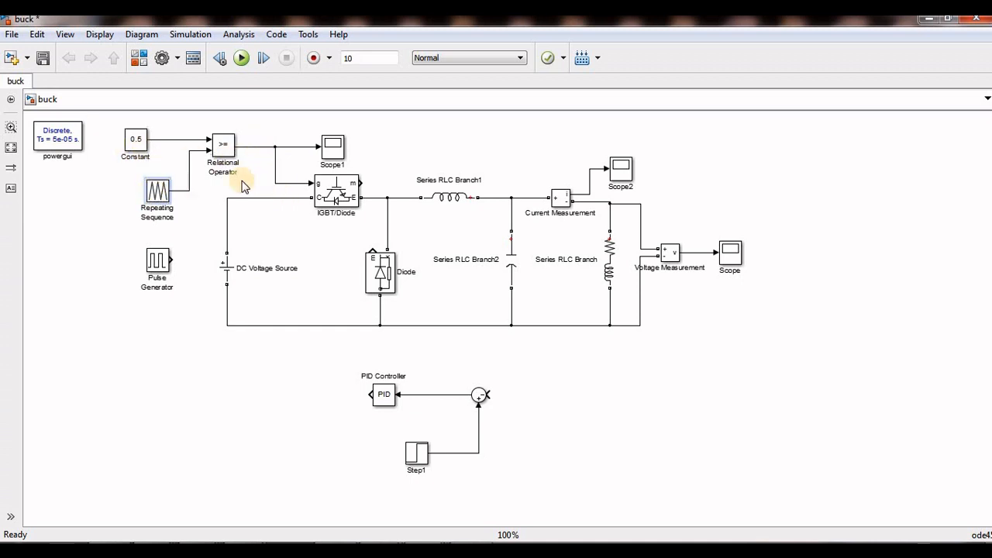
double_click(157, 190)
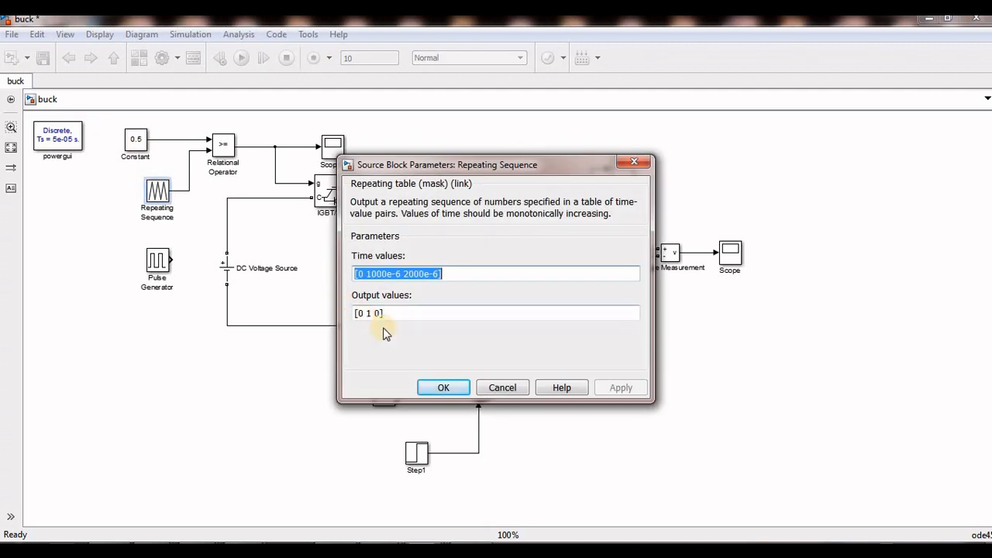
click(435, 385)
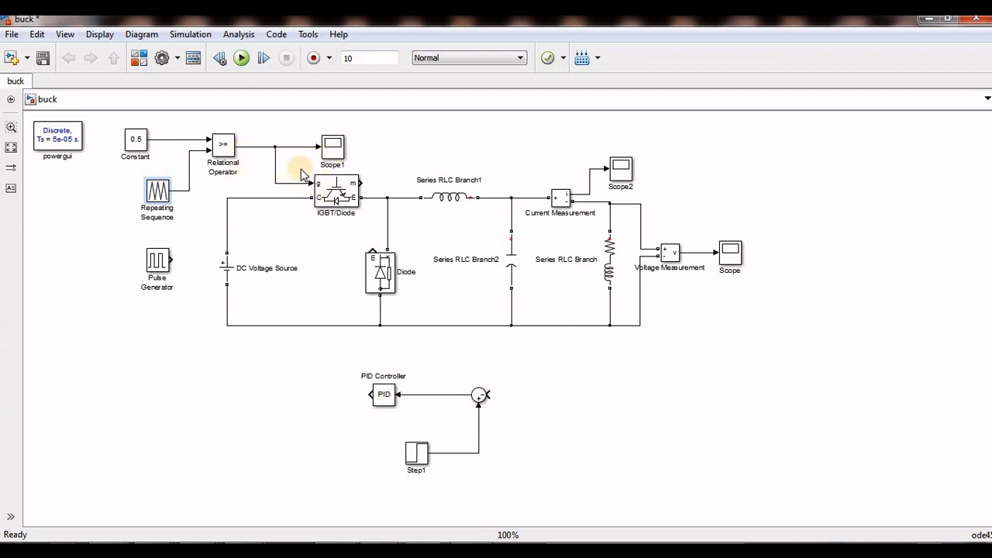
Check the inductance of Series RLC Branch1 and the capacitance of Series RLC Branch2 in the converter's output filter.
click(124, 158)
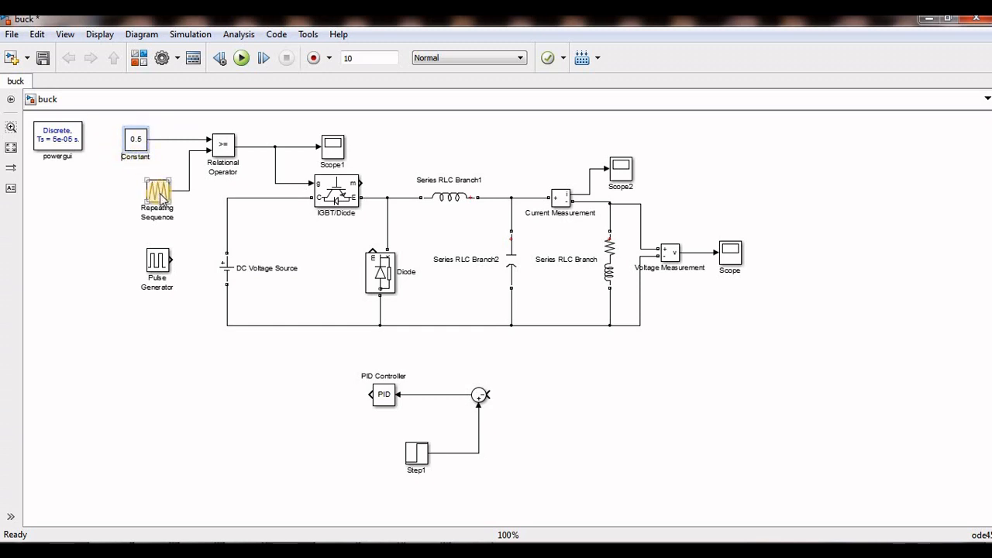
click(317, 194)
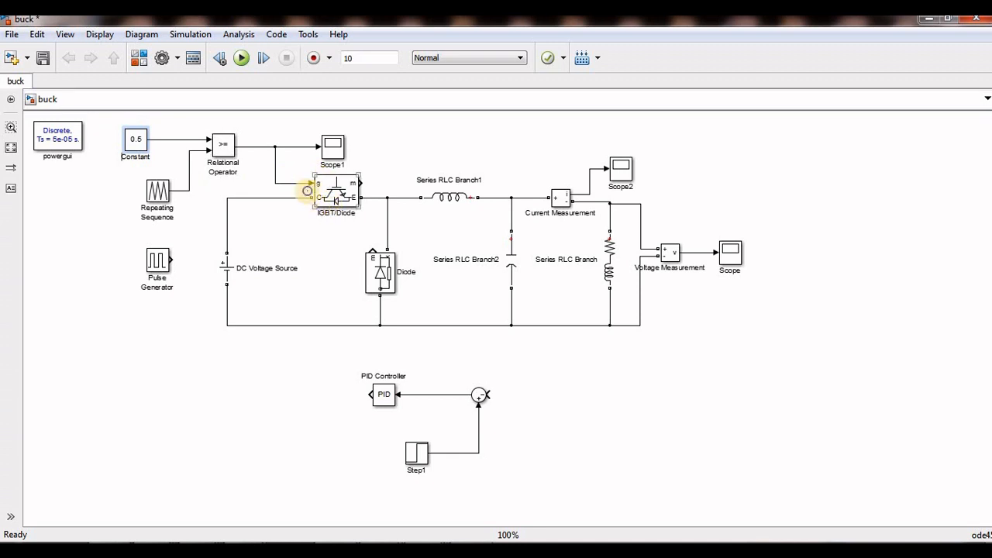
click(467, 200)
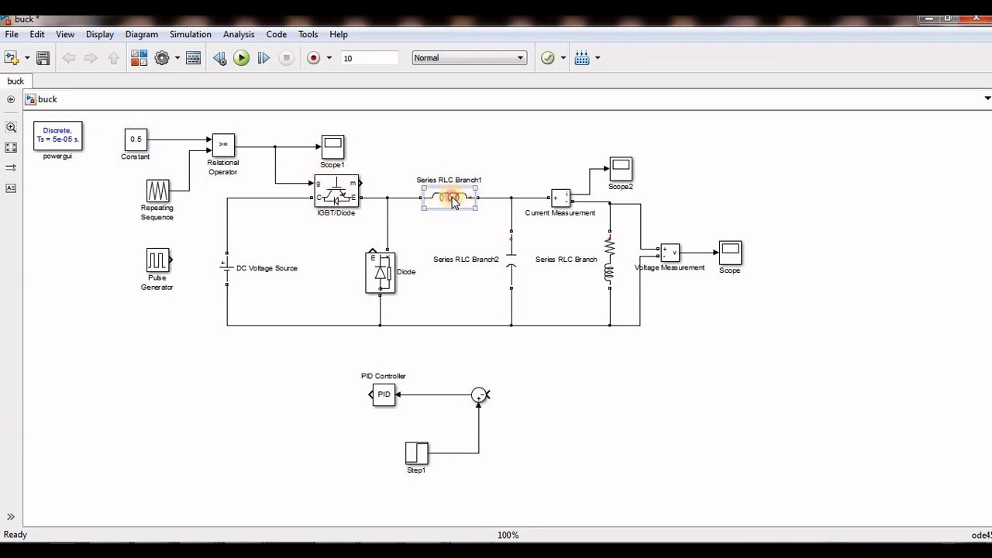
double_click(458, 197)
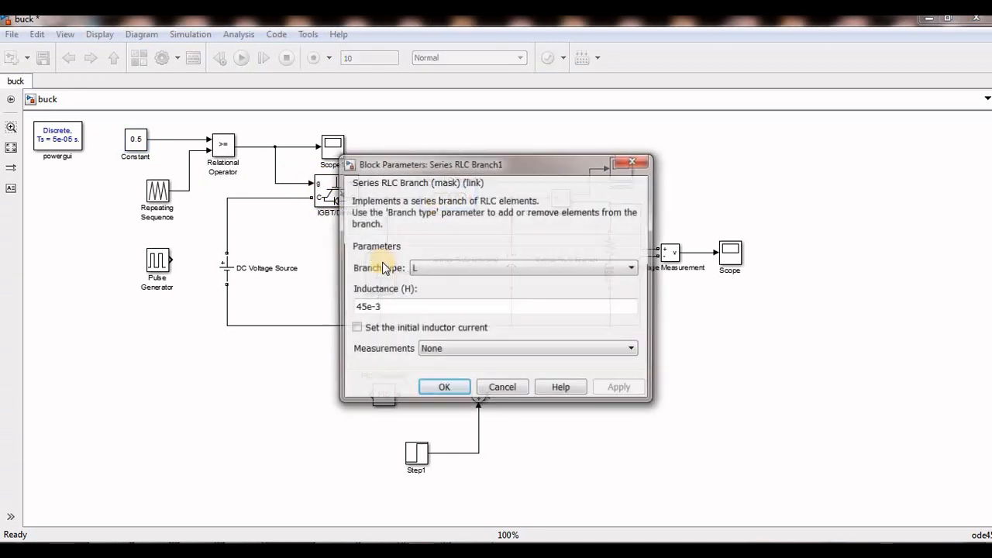
click(442, 386)
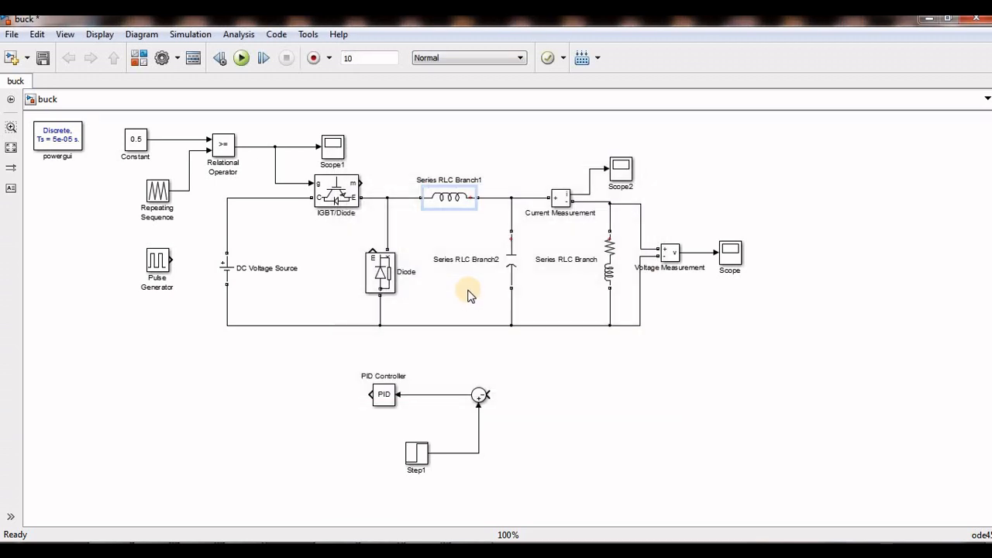
double_click(511, 261)
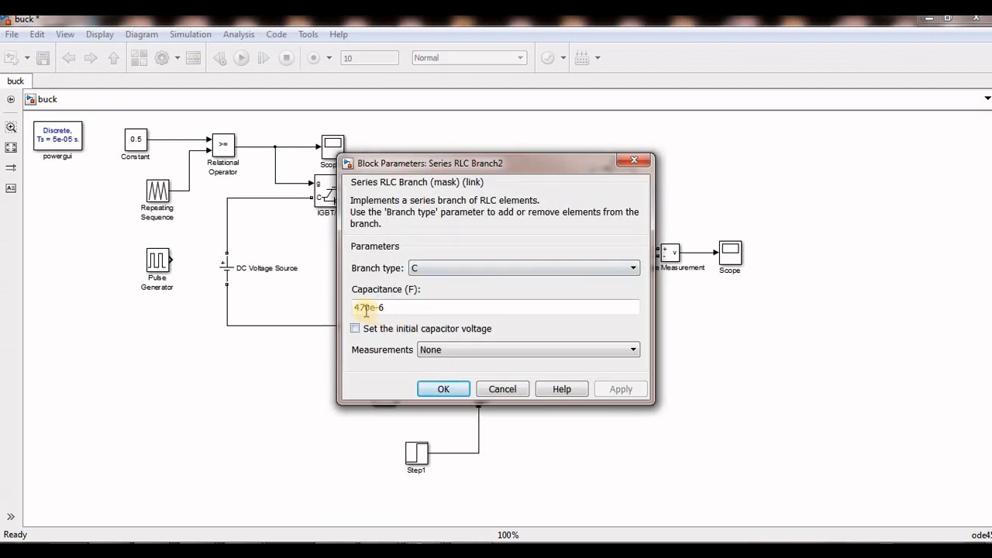
click(391, 312)
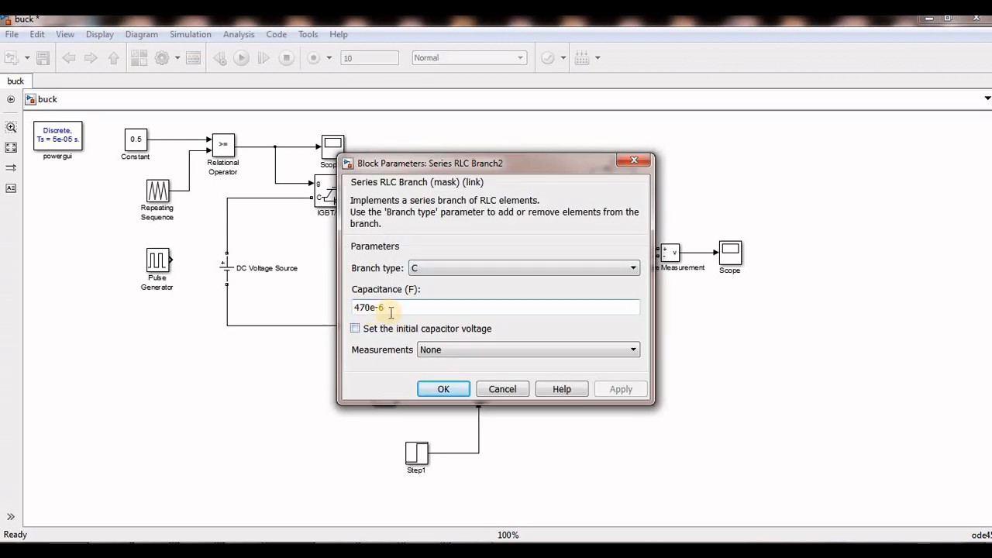
click(439, 388)
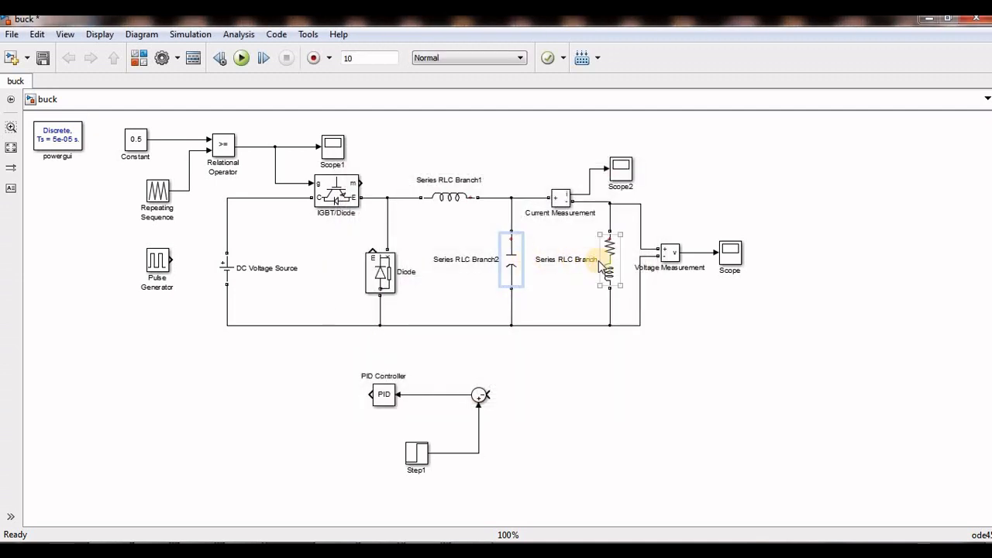
Check the resistance and inductance of the RL load in Series RLC Branch.
double_click(607, 263)
click(361, 288)
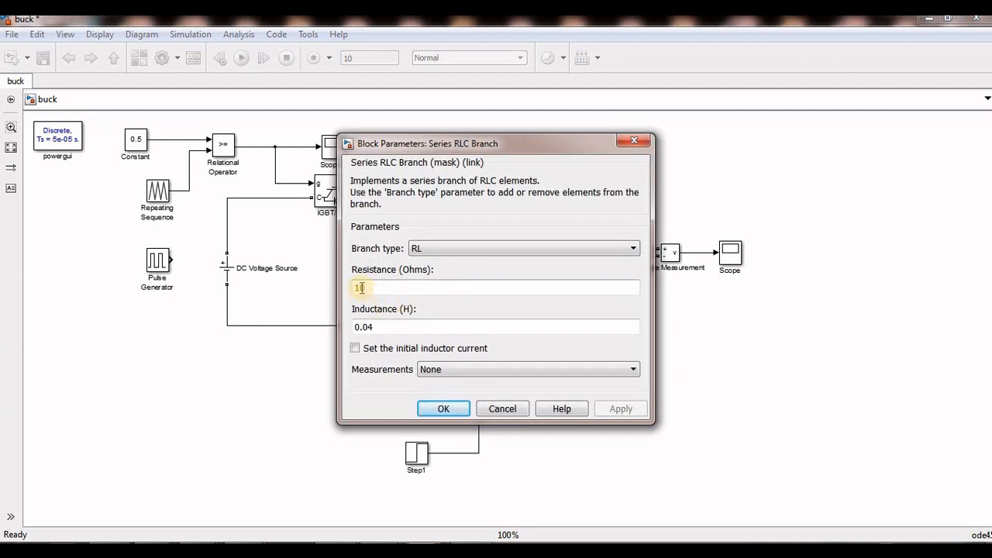
click(370, 329)
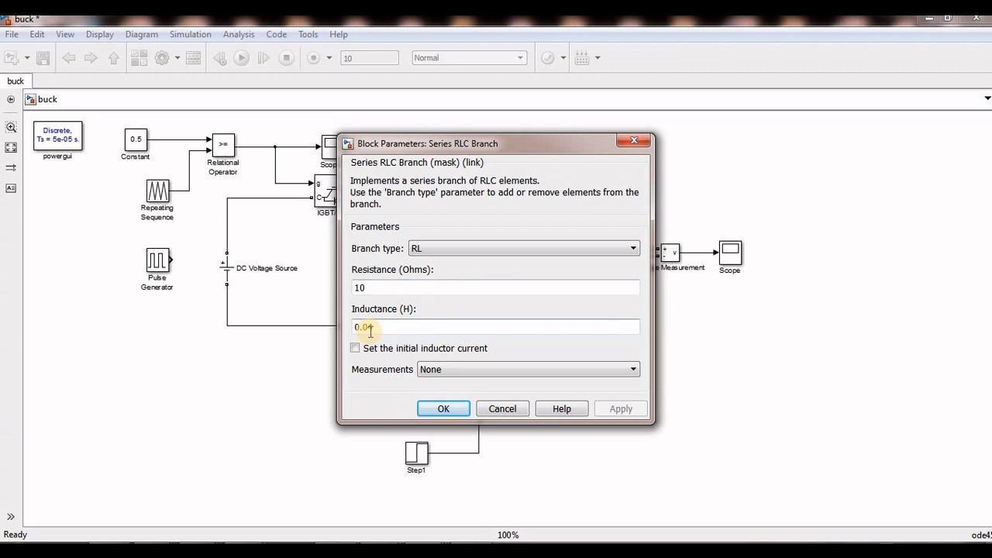
click(448, 408)
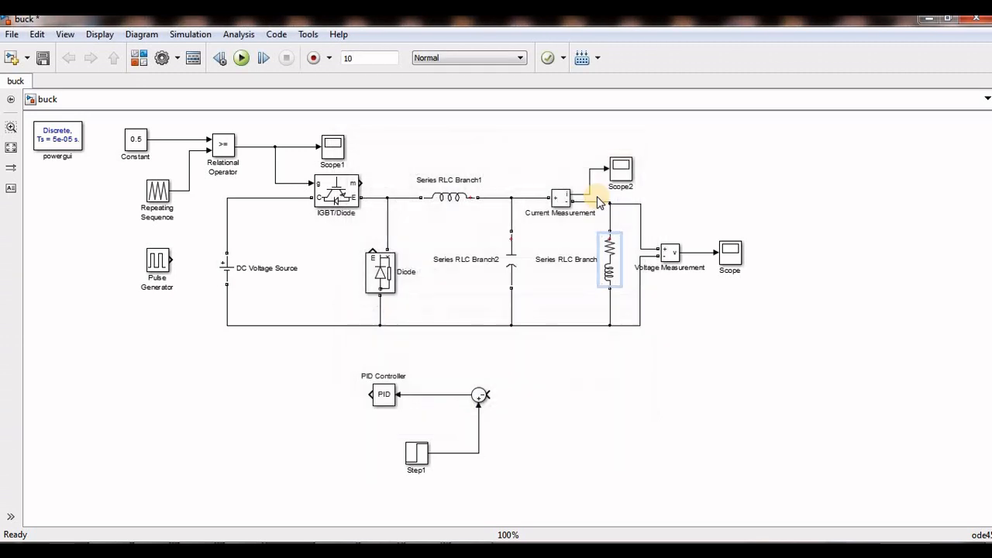
Run the buck converter simulation and check the DC Voltage Source's amplitude while it runs.
click(241, 59)
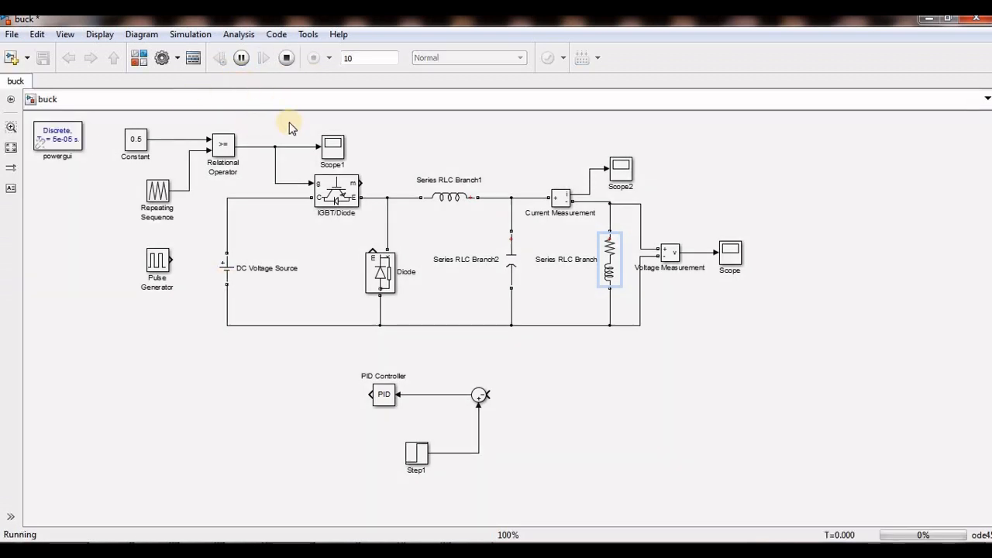
double_click(227, 272)
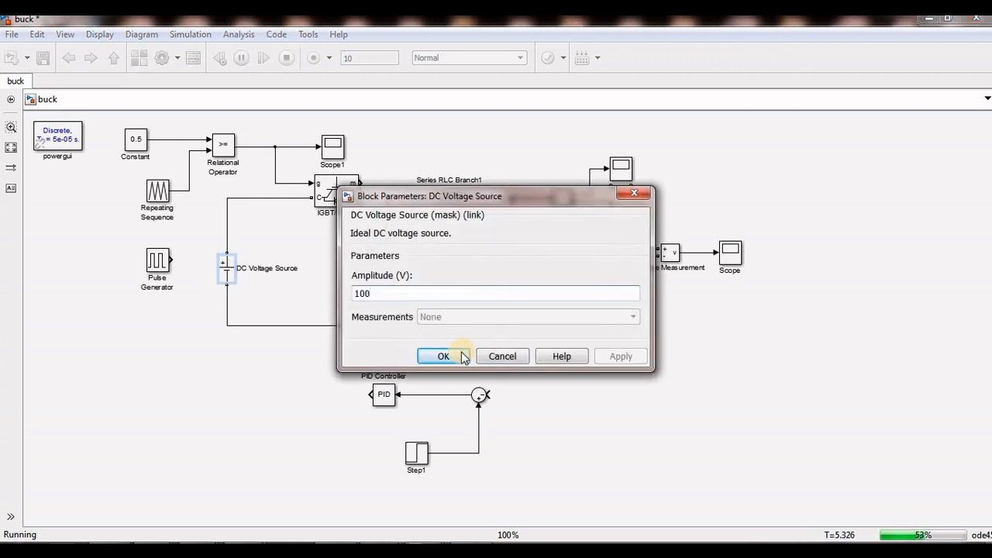
key(Return)
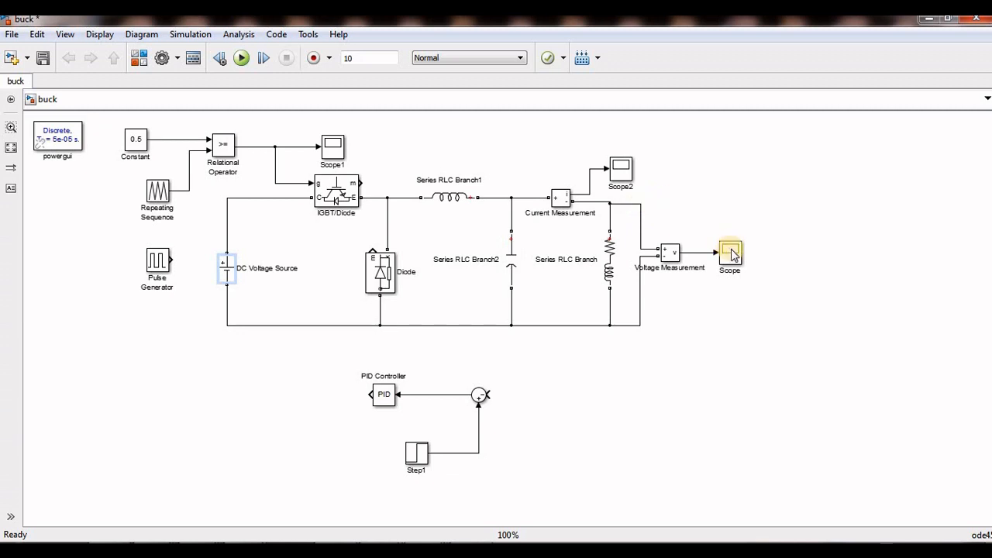
Examine the output voltage waveform on Scope in an enlarged window, inspecting the ripple closely and autoscaling to the full response.
double_click(733, 255)
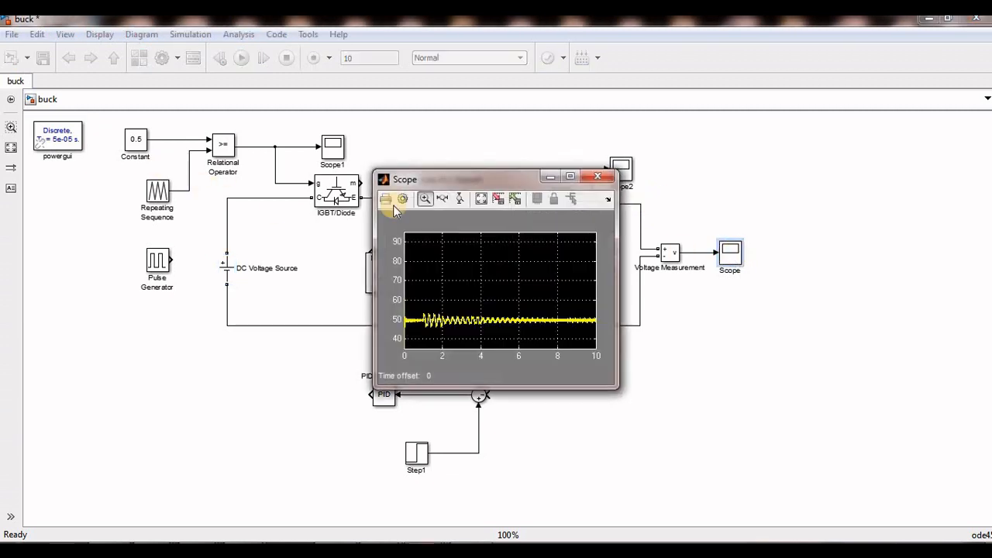
click(481, 202)
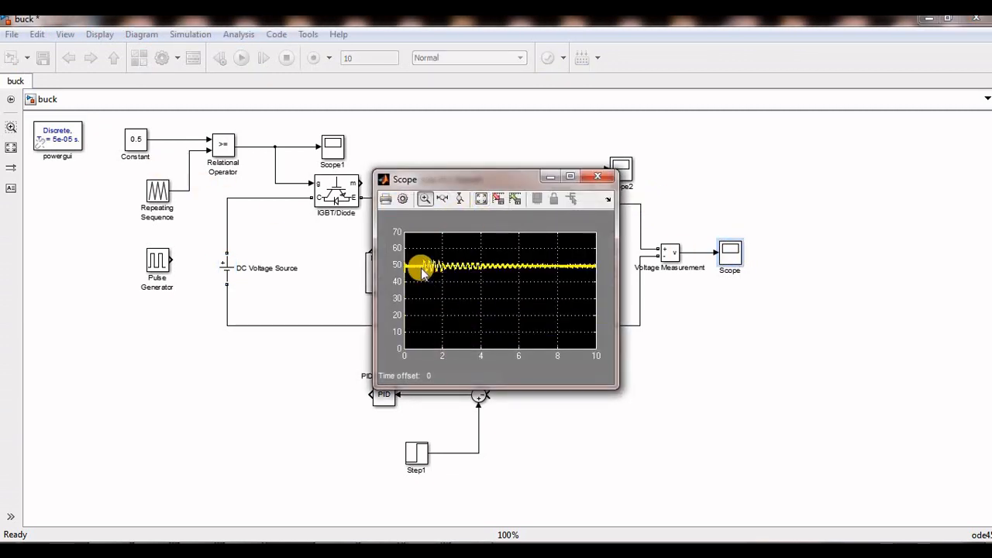
drag(410, 255, 590, 275)
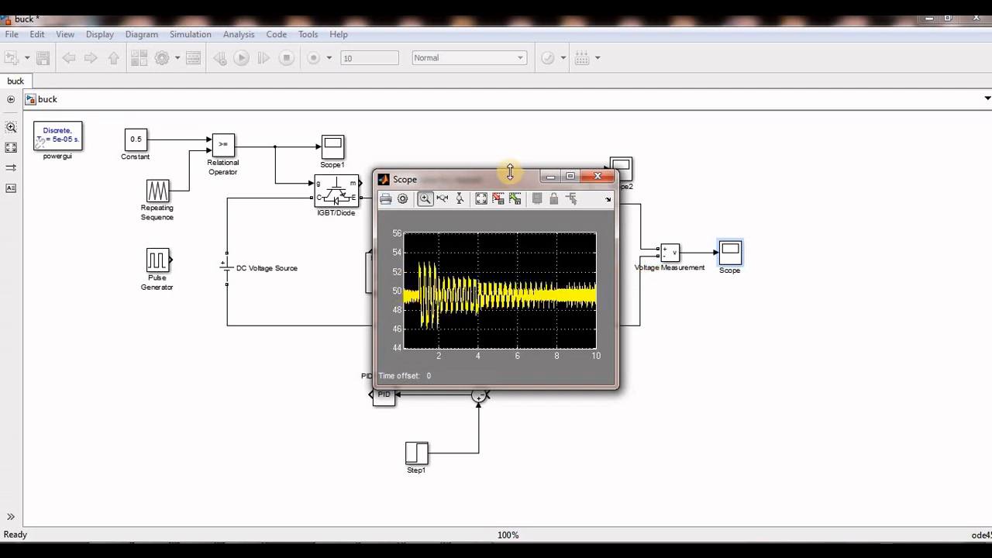
drag(510, 172, 482, 95)
drag(619, 212, 952, 232)
drag(720, 104, 561, 207)
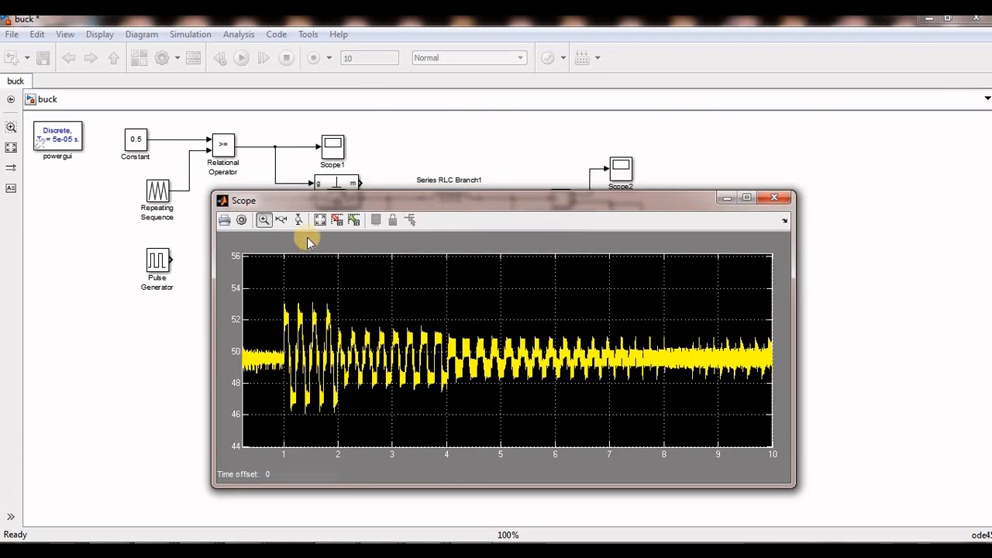
click(318, 221)
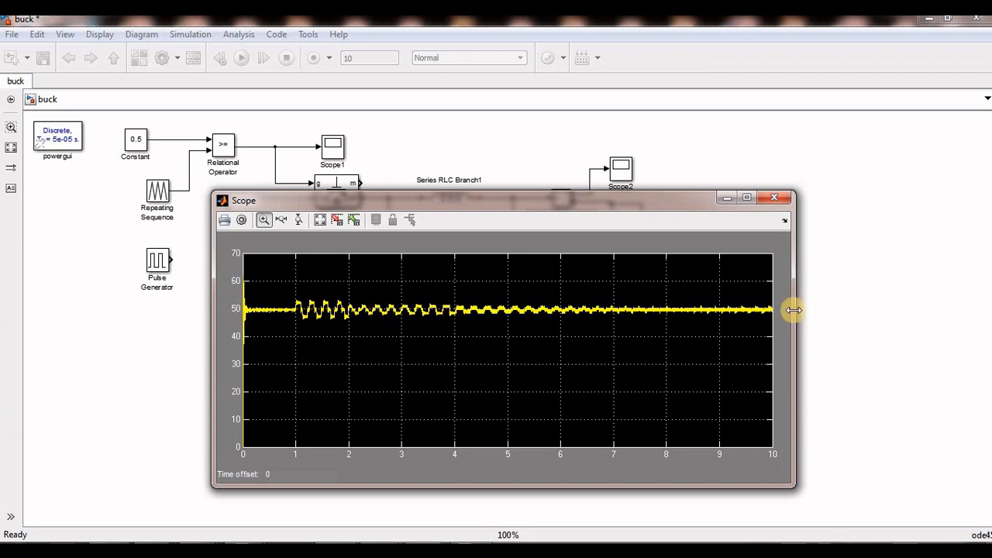
click(780, 199)
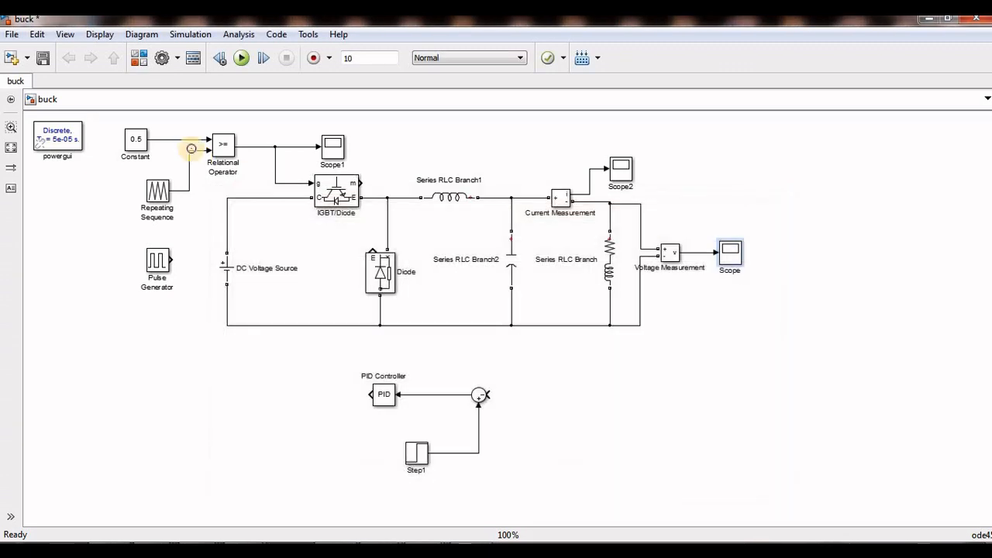
Set the Constant block's value to 0.8 as the new duty reference.
double_click(143, 139)
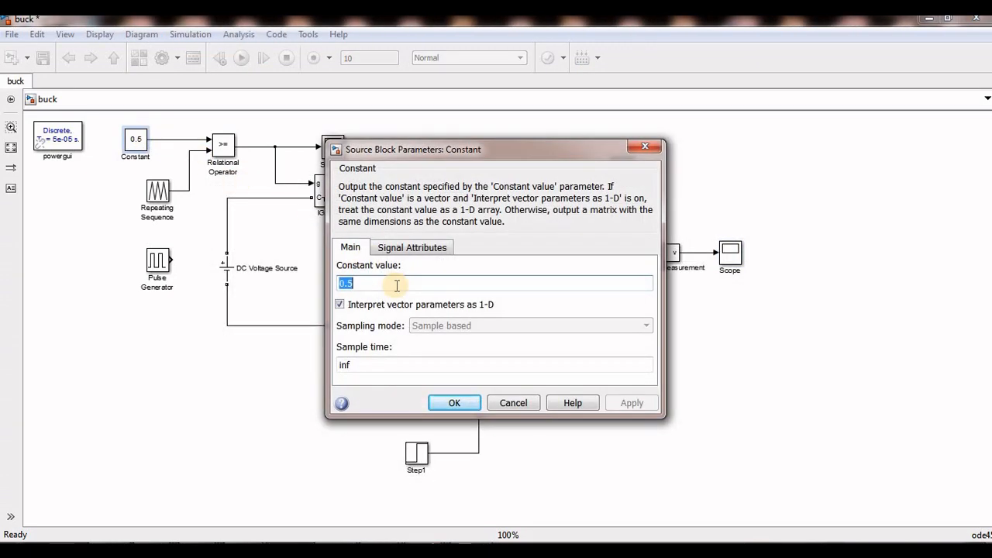
text(0)
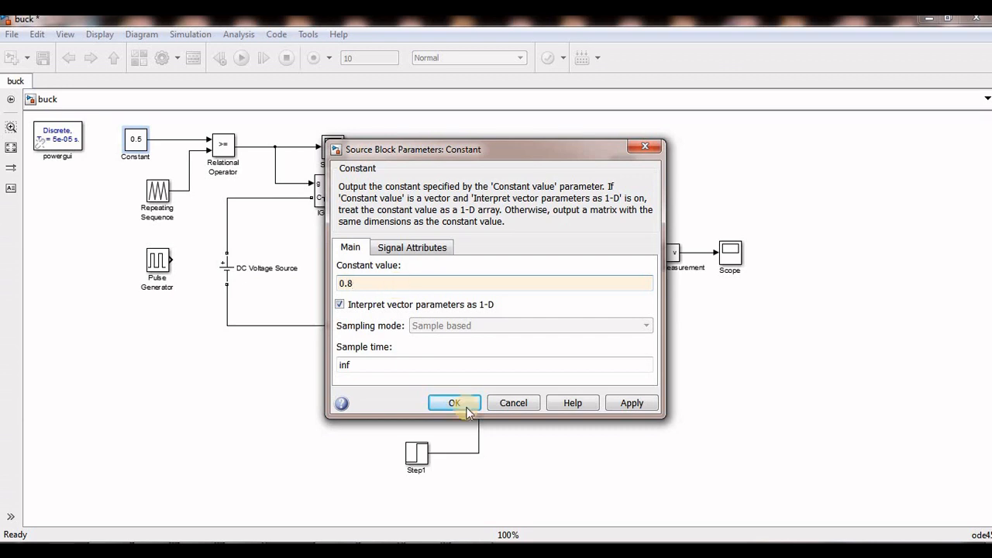
click(463, 405)
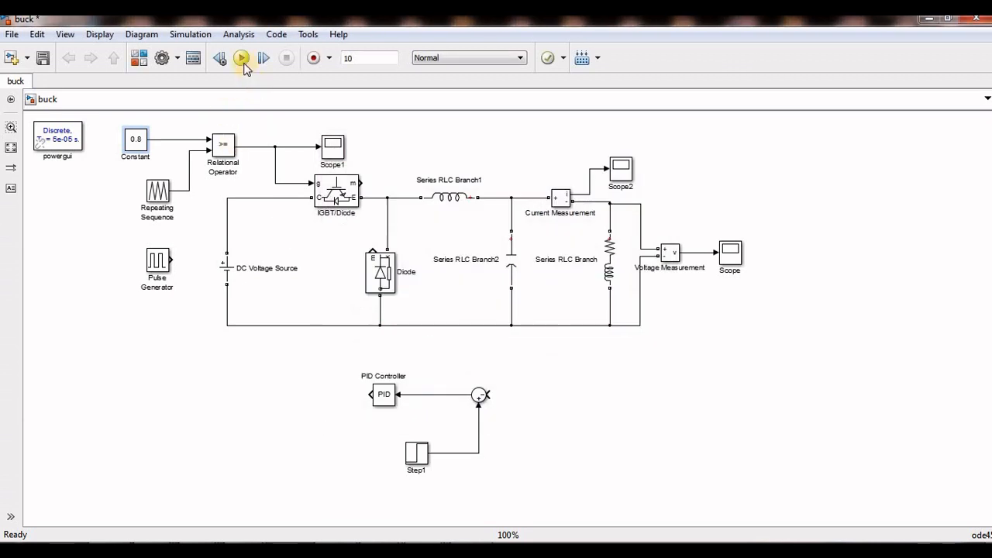
Run the simulation with the 0.8 duty reference and examine the autoscaled output voltage on Scope.
click(242, 59)
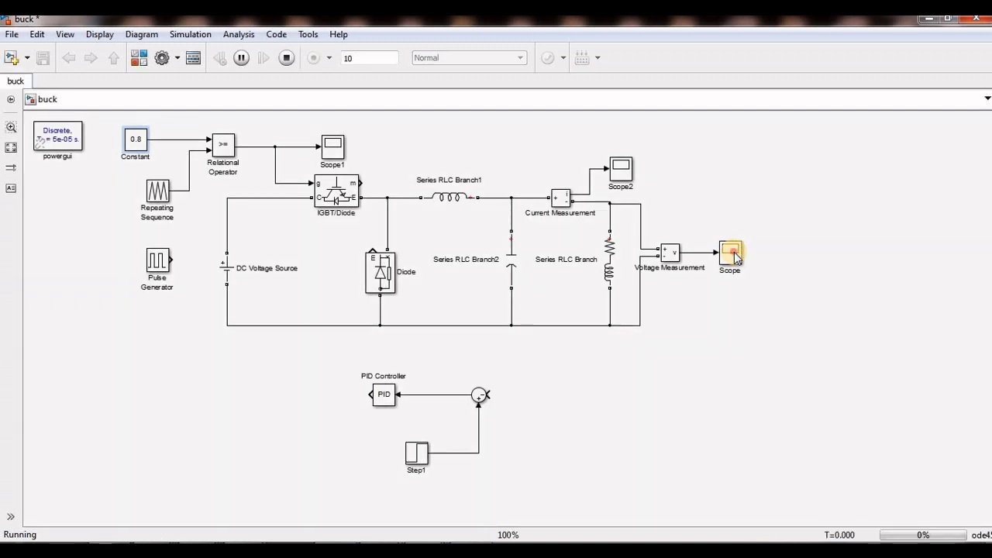
double_click(733, 254)
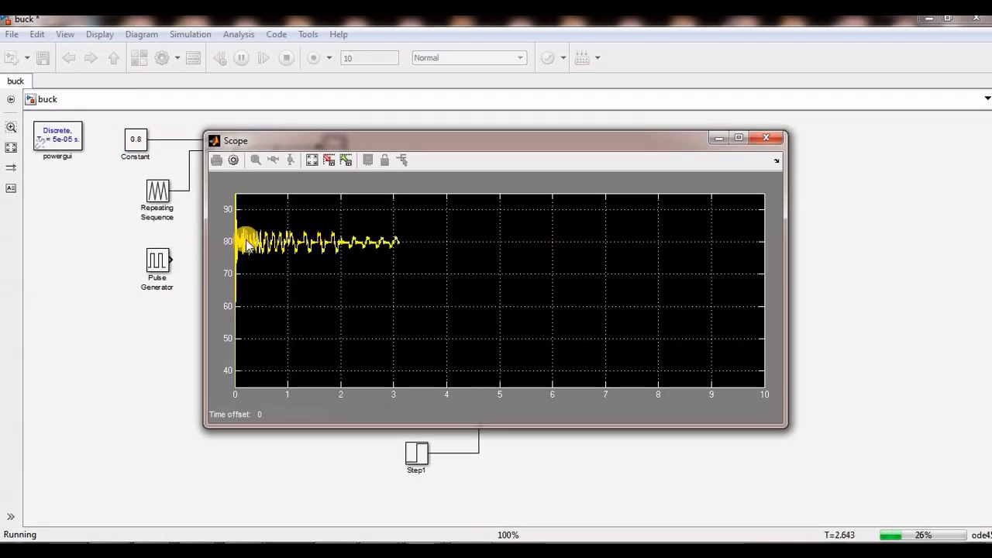
click(310, 161)
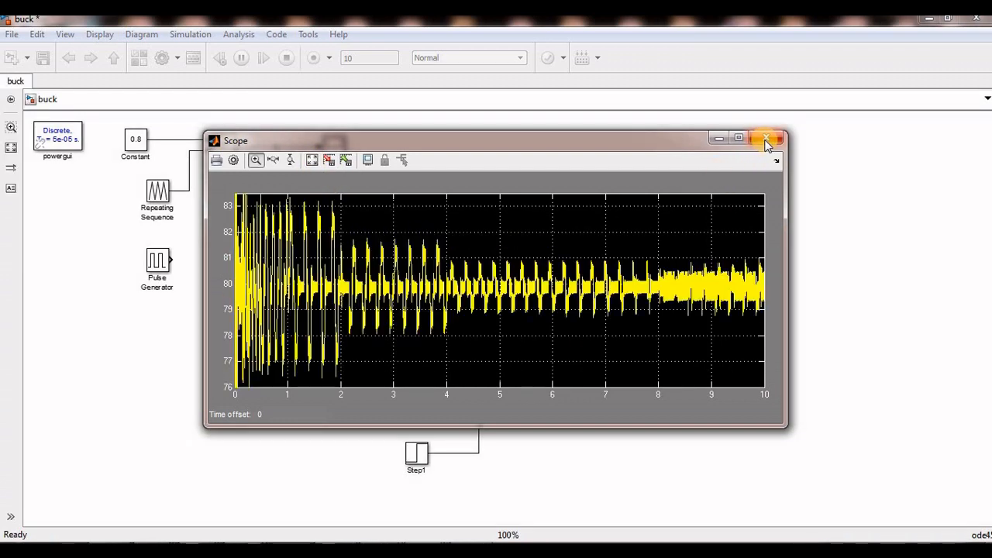
click(766, 138)
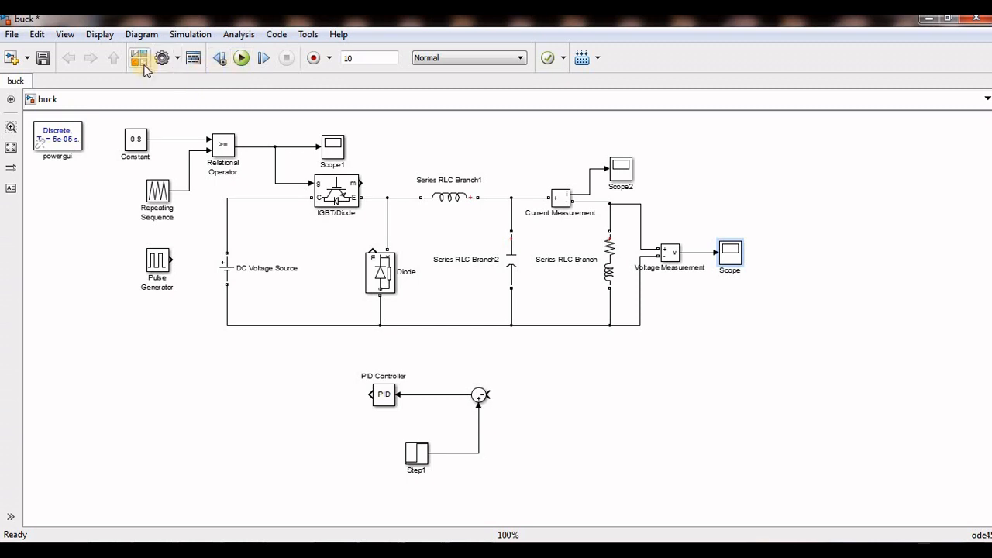
Add a Step block from the Simulink Sources library beside the Repeating Sequence block.
click(140, 62)
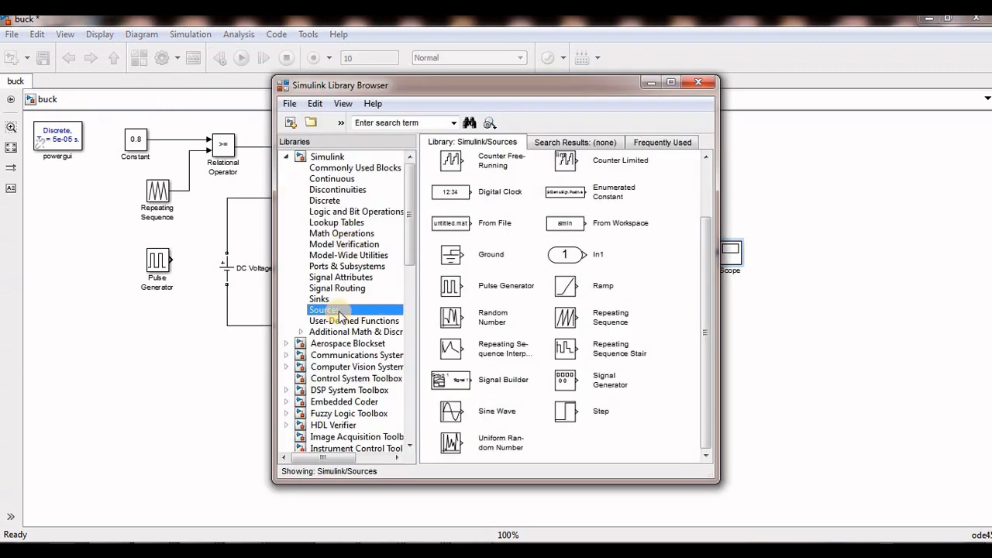
click(452, 415)
drag(550, 408, 115, 173)
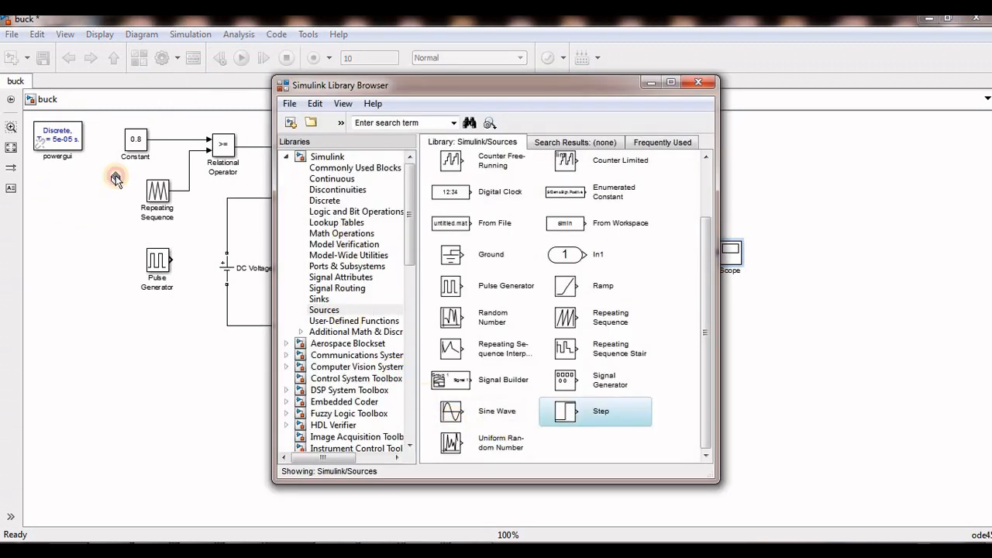
Delete the signal line from the Constant and connect the Step block to the Relational Operator's upper input instead.
click(146, 139)
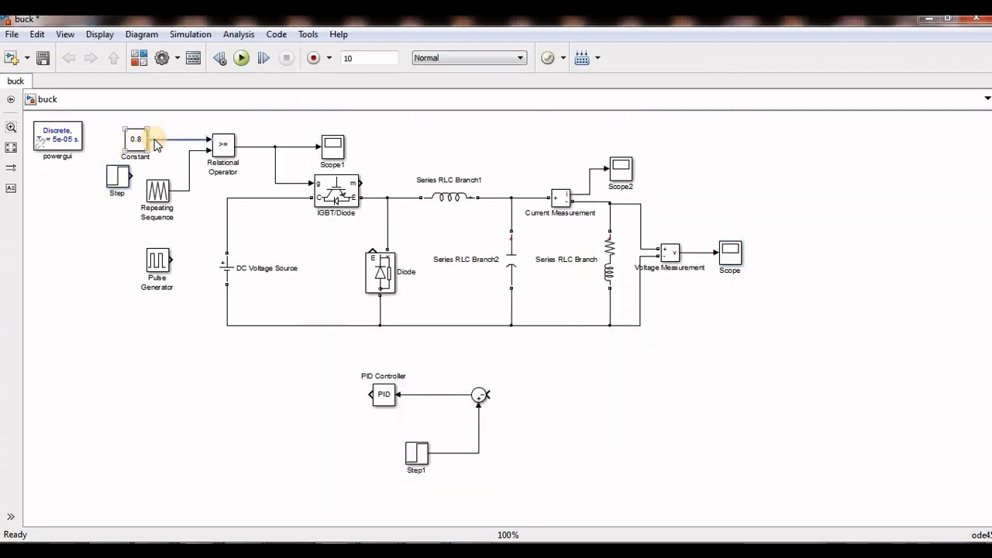
right_click(155, 140)
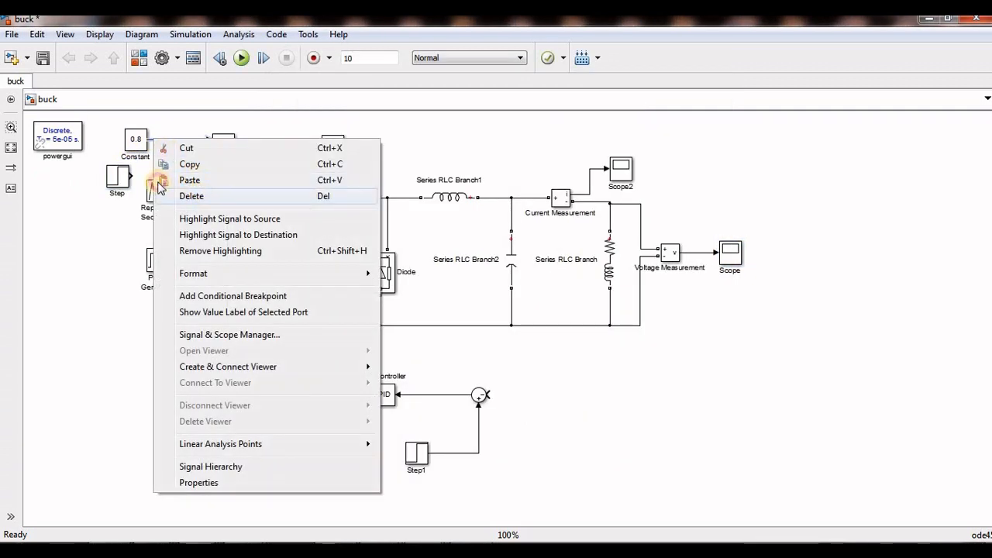
click(194, 195)
mouse_move(118, 177)
mouse_down()
mouse_move(182, 118)
mouse_move(207, 139)
mouse_up()
Configure the Step block with a step time of 2, an initial value of 0.5 and a final value of 0.9.
double_click(164, 120)
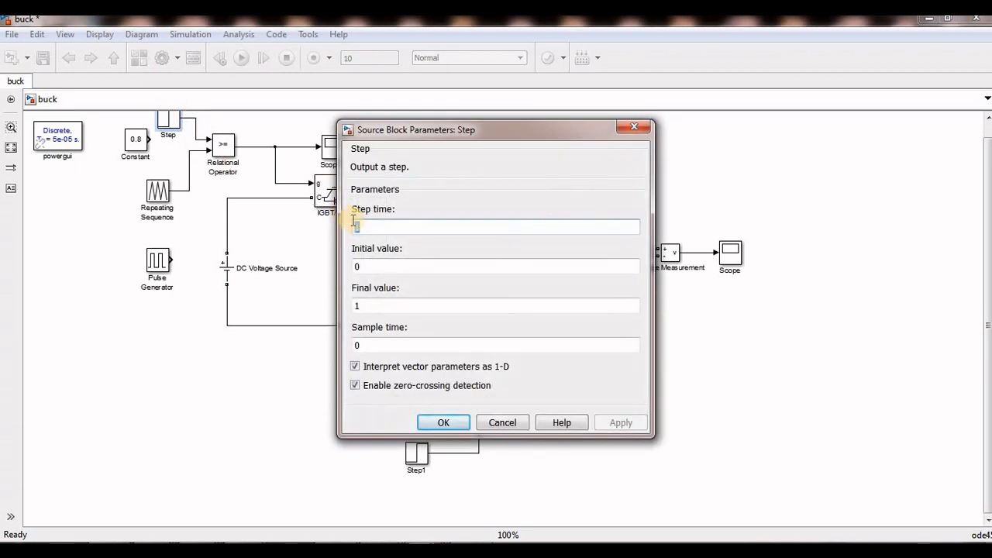
text(2)
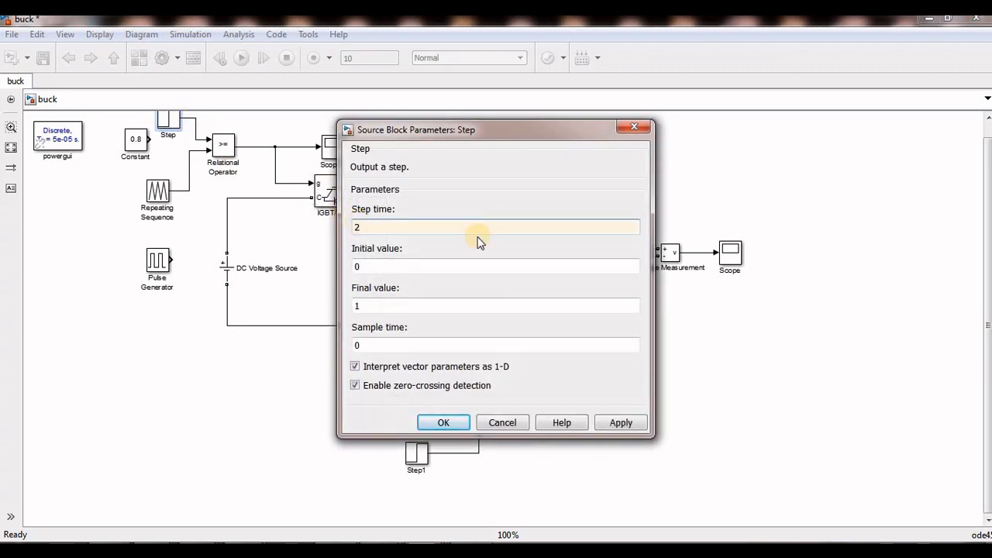
text(0.5)
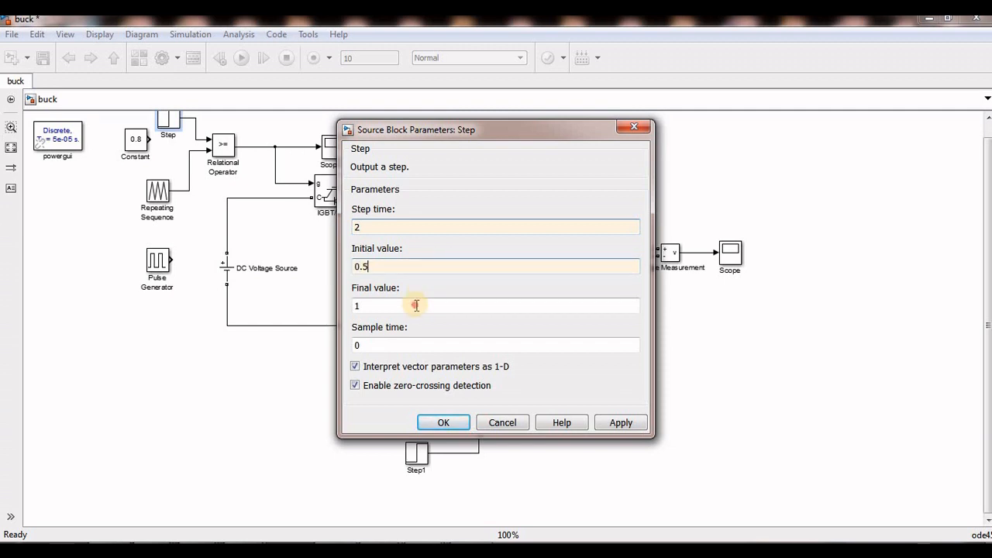
double_click(416, 306)
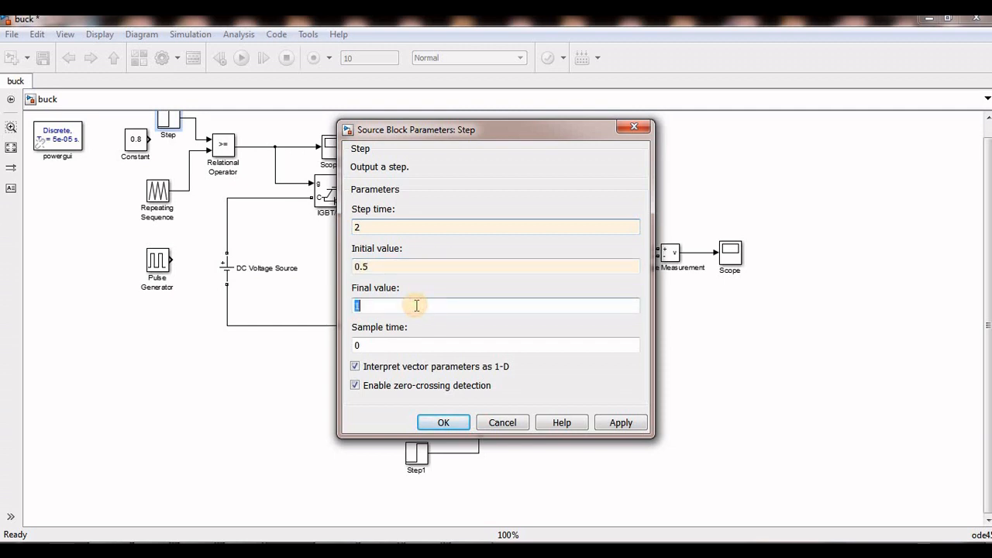
text(0.9)
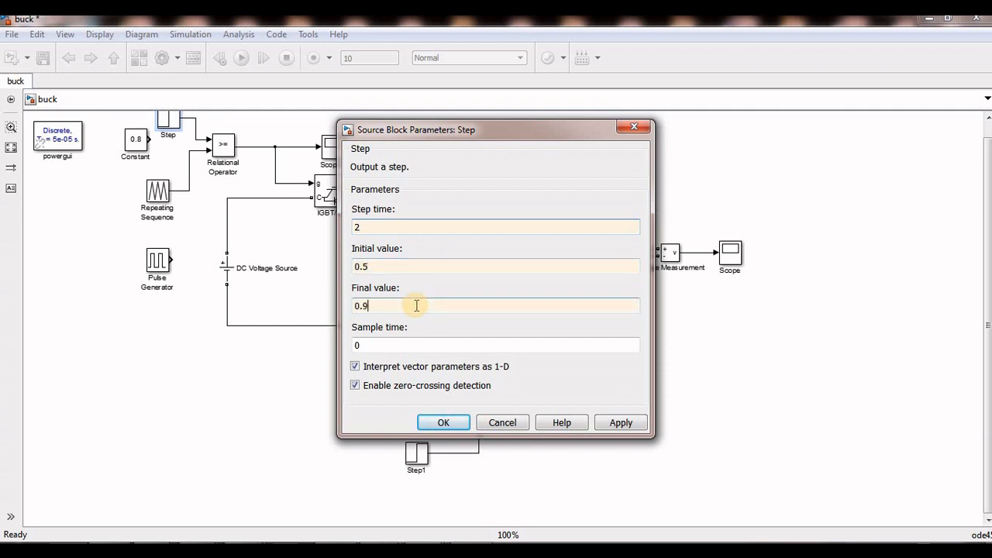
click(441, 425)
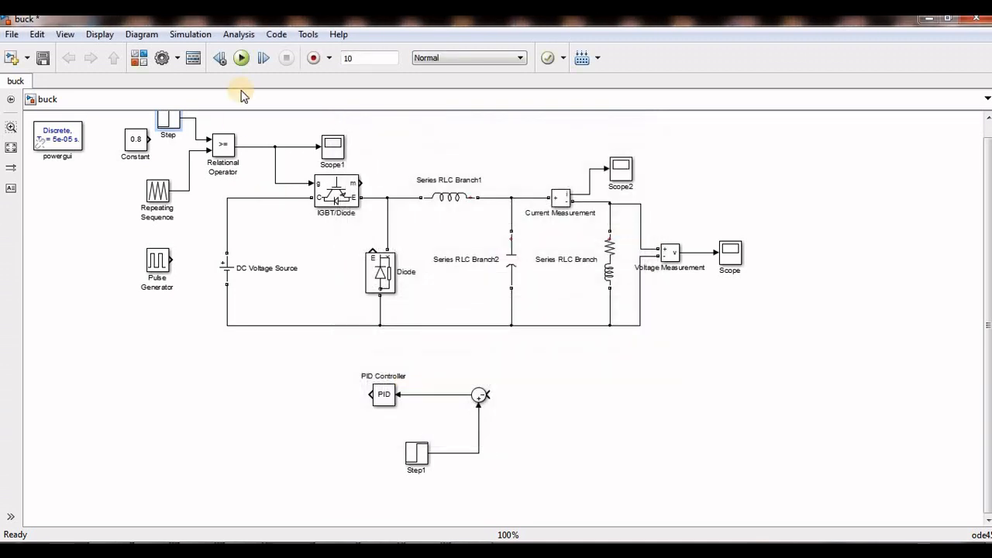
Simulate the converter with the stepped duty reference and examine the autoscaled output voltage response on Scope.
click(248, 65)
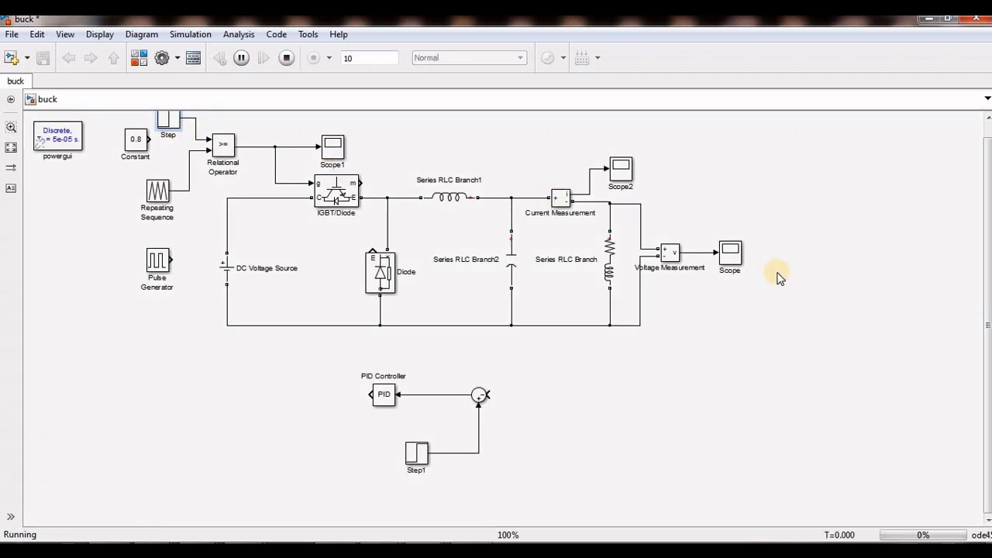
double_click(732, 256)
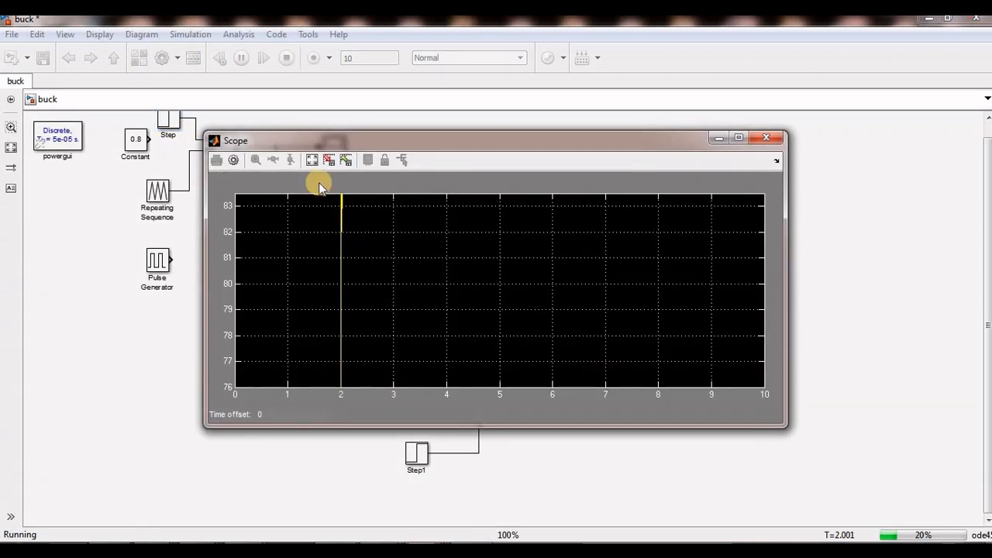
click(312, 160)
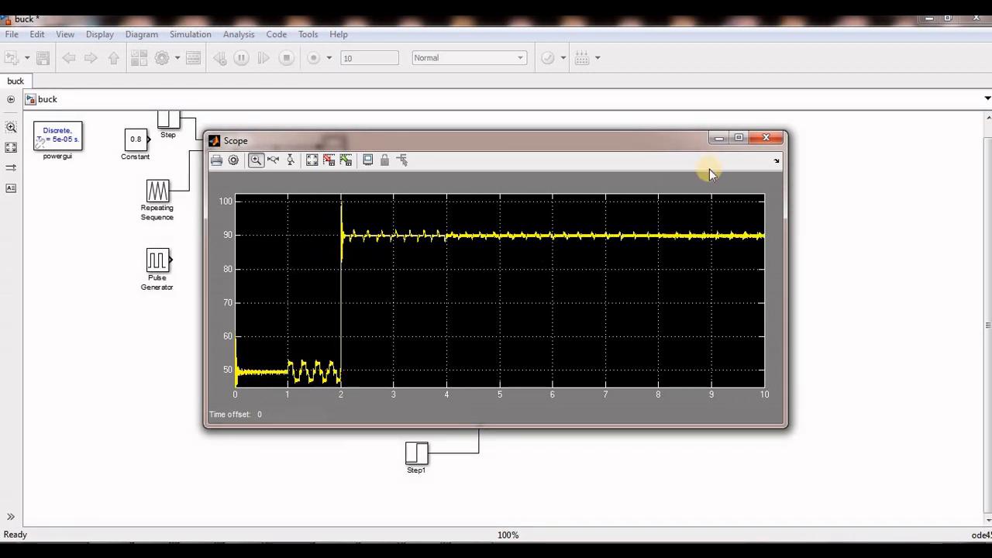
click(766, 138)
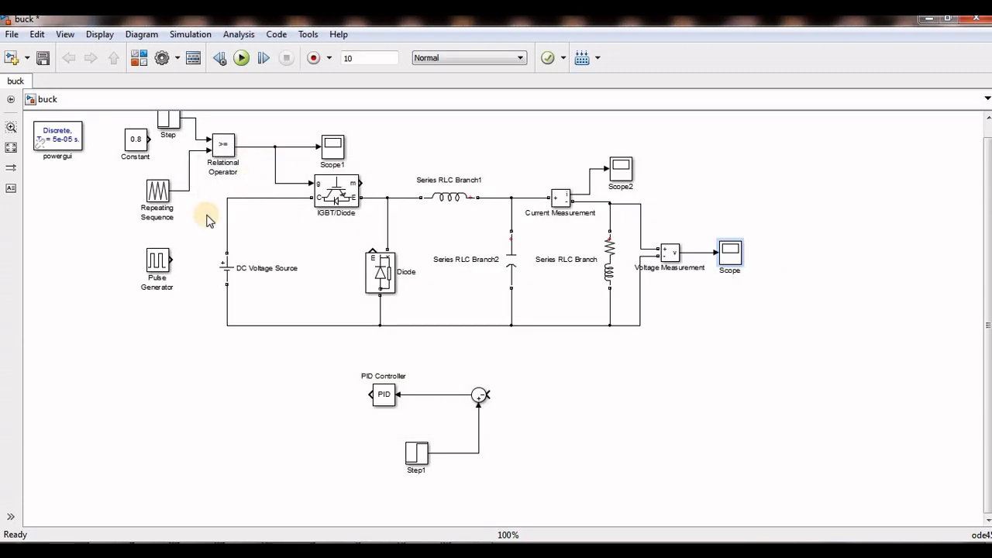
Delete the Relational Operator's branch to the IGBT/Diode gate and drive the gate from the Pulse Generator instead.
drag(158, 261, 267, 225)
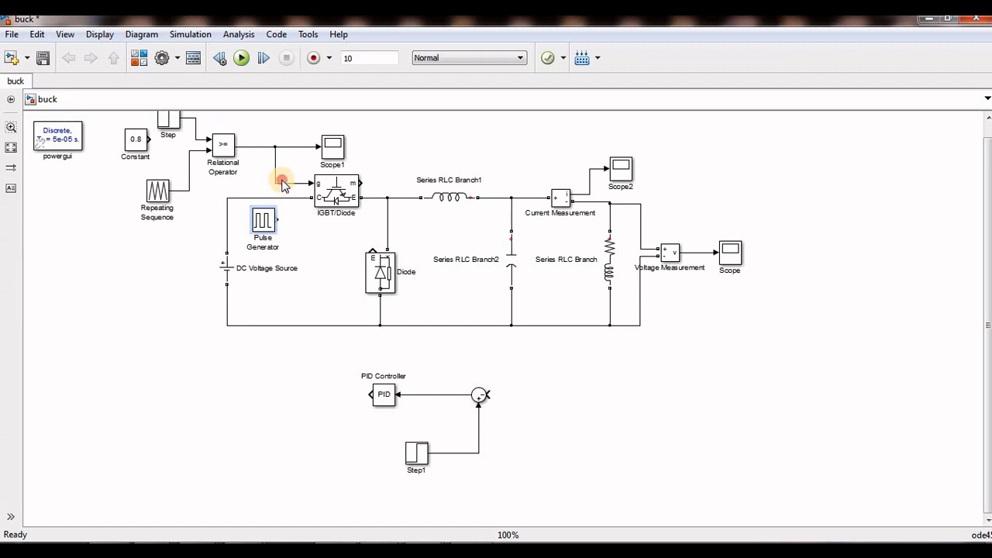
right_click(284, 188)
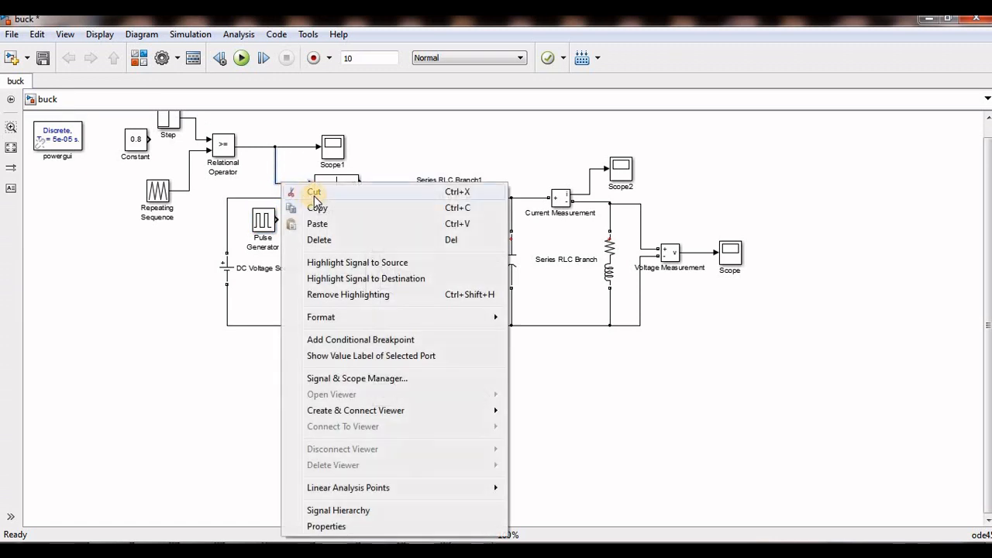
click(307, 237)
mouse_move(268, 224)
mouse_down()
mouse_move(277, 158)
mouse_move(261, 163)
mouse_move(265, 175)
mouse_up()
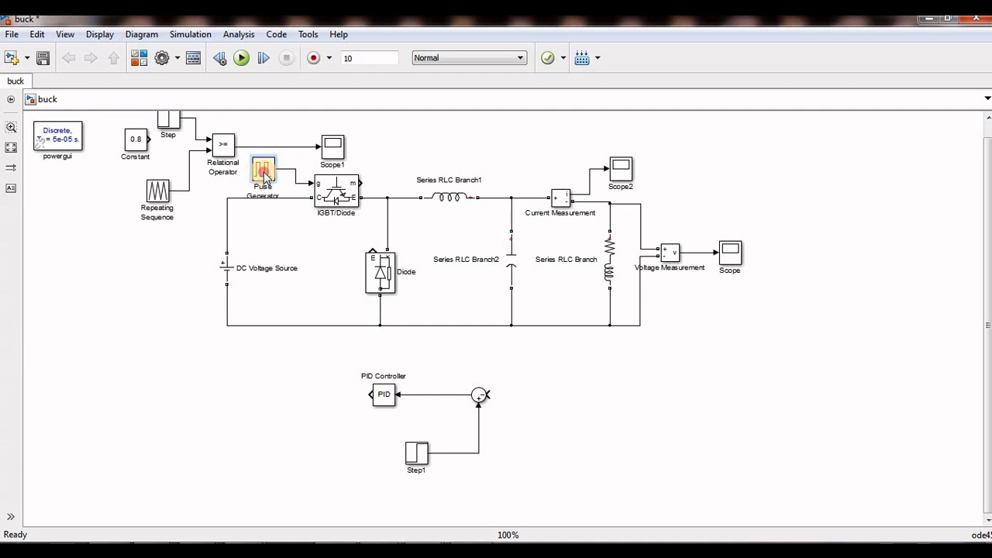
Set the Pulse Generator's pulse width to 50% of the period.
double_click(266, 176)
scroll(373, 349, down, 3)
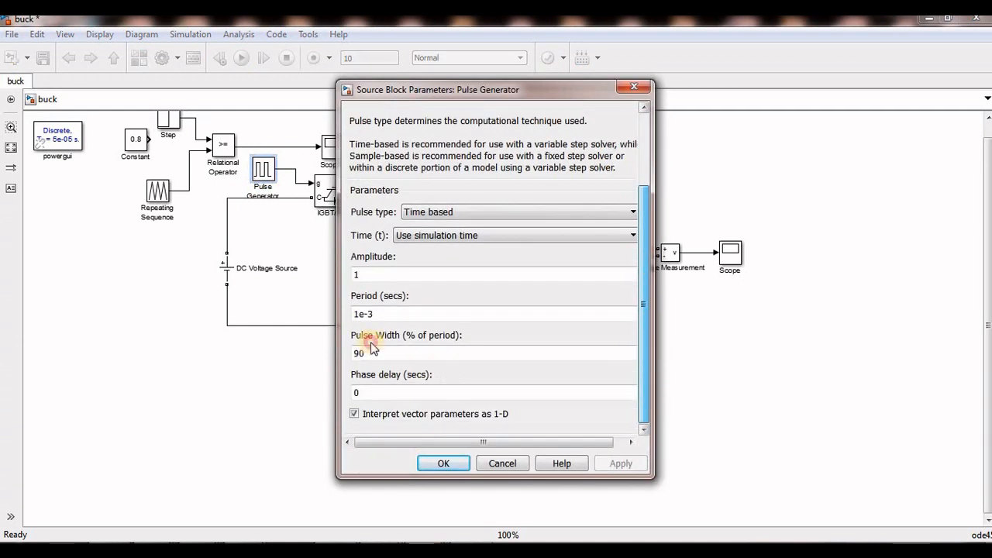
click(375, 273)
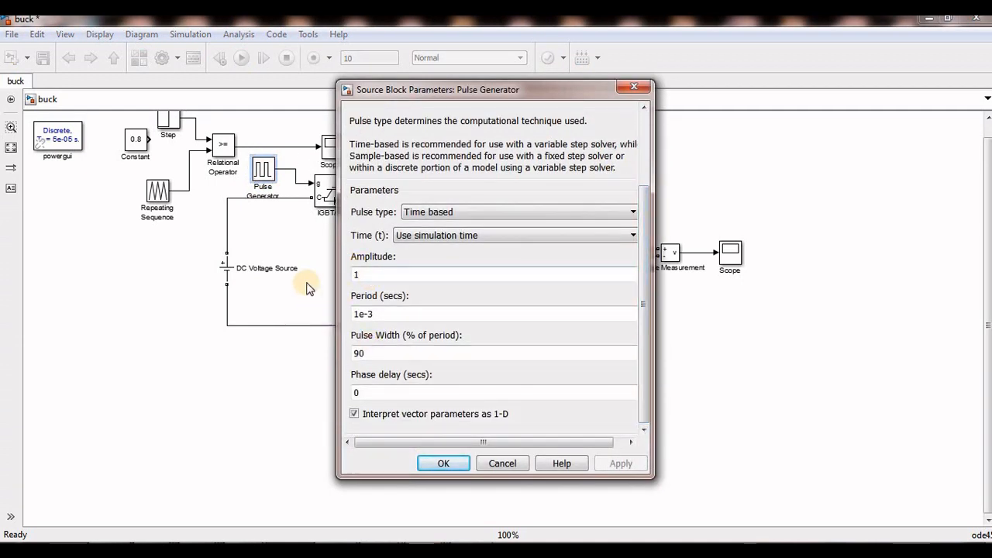
click(367, 316)
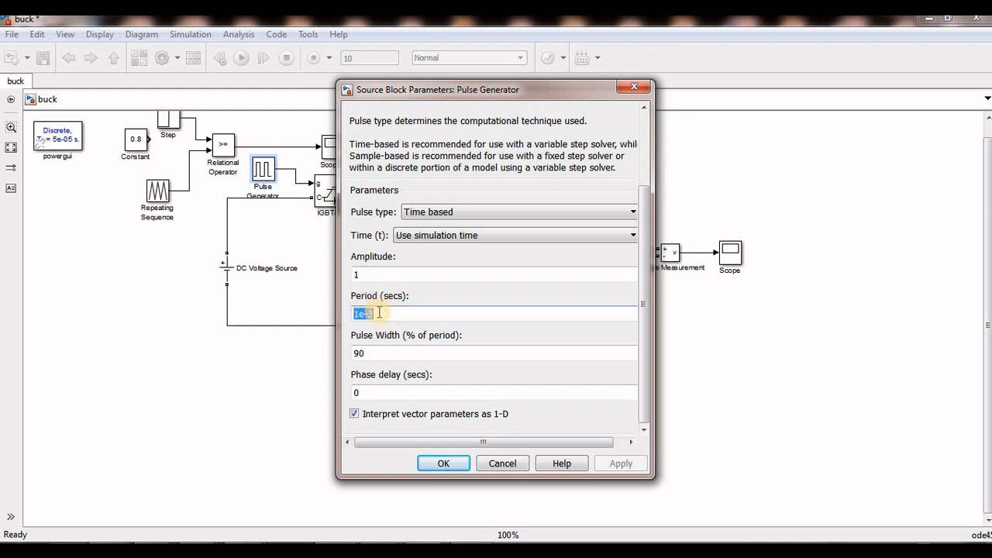
double_click(373, 358)
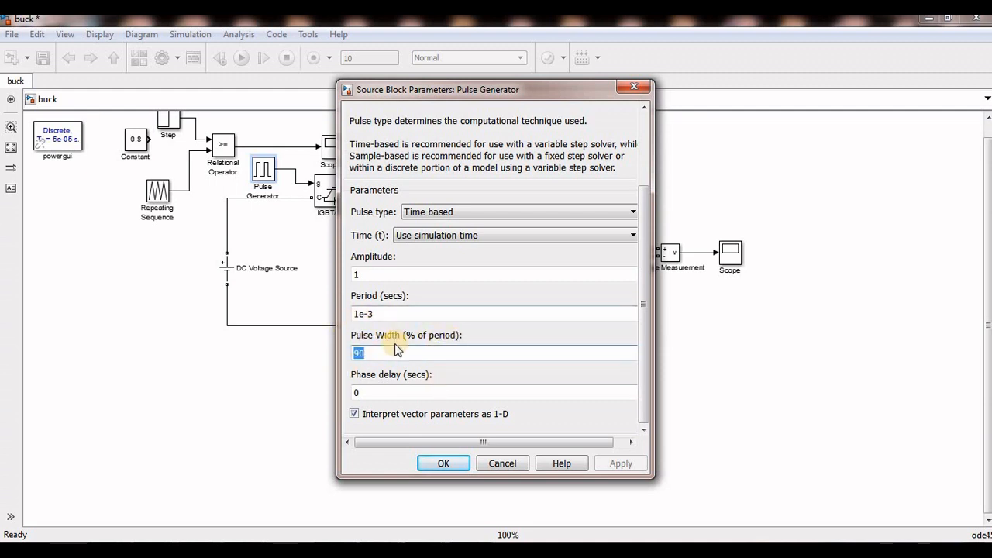
text(5)
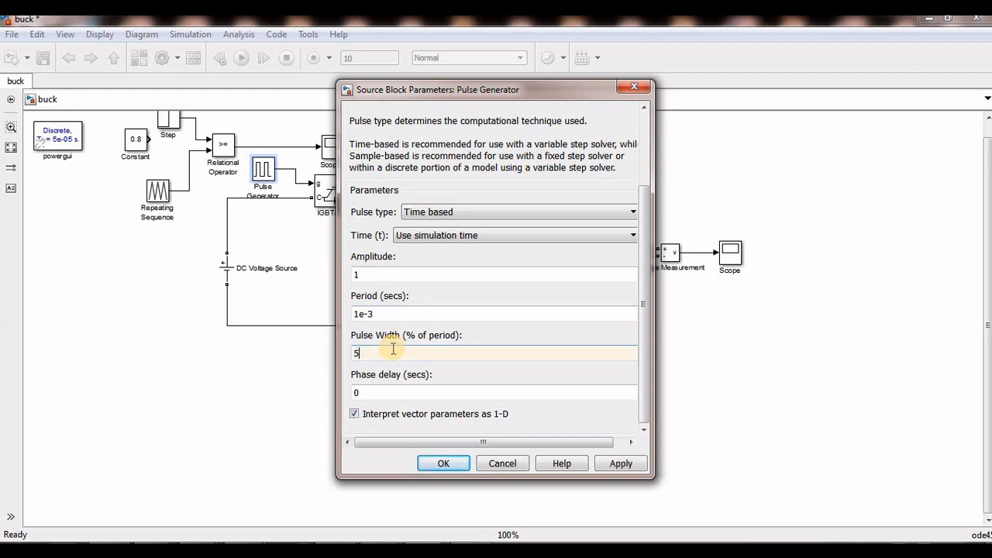
click(443, 464)
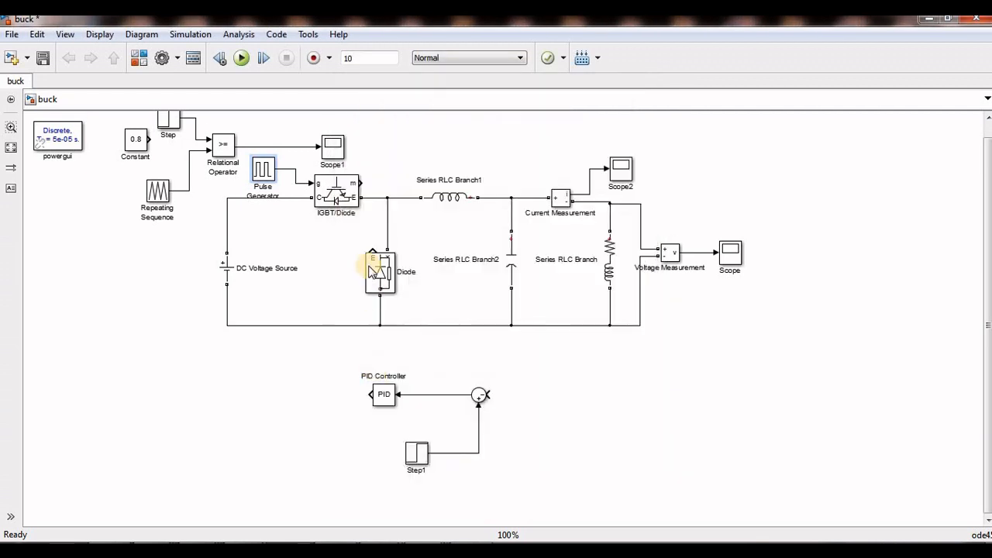
Simulate the converter with the 50% pulse width and examine the autoscaled output voltage on Scope, enlarging the steady-state section.
click(239, 58)
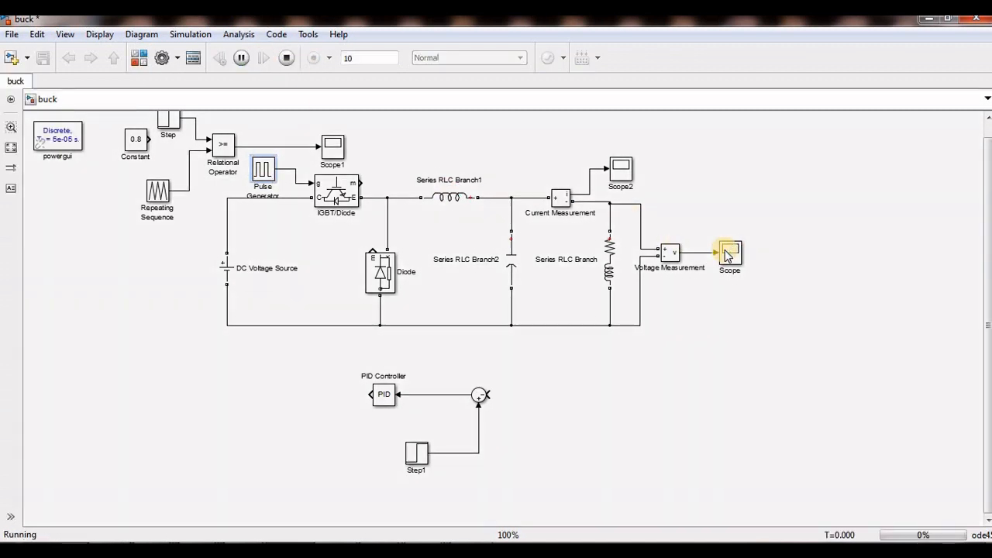
click(730, 254)
click(313, 162)
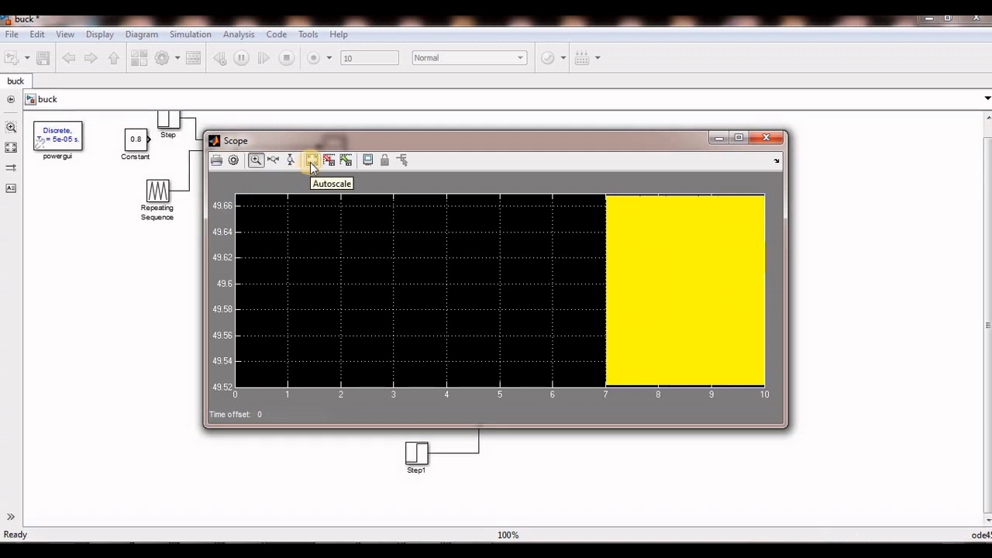
click(312, 163)
drag(246, 242, 776, 253)
drag(238, 311, 745, 336)
click(766, 142)
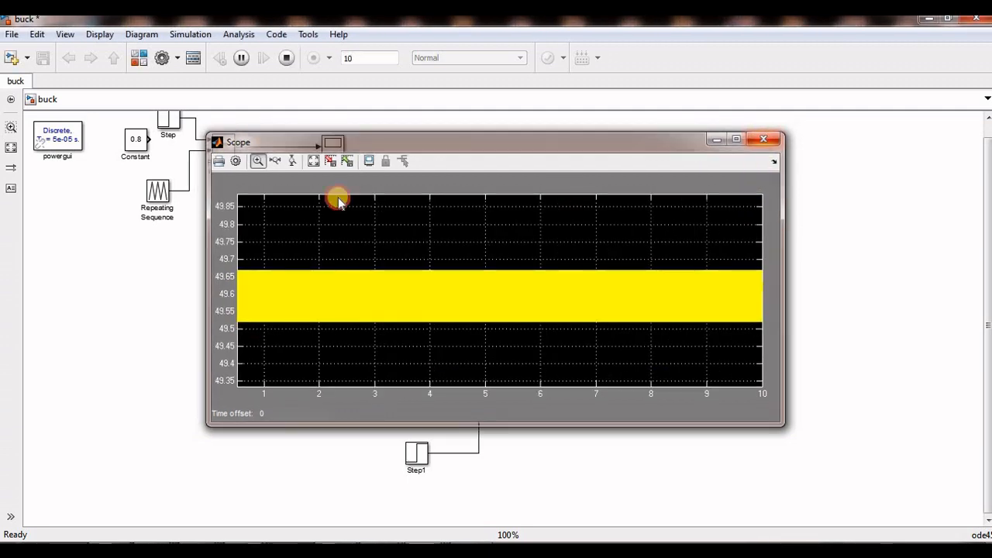
Set the Pulse Generator's pulse width to 90% of the period.
double_click(264, 172)
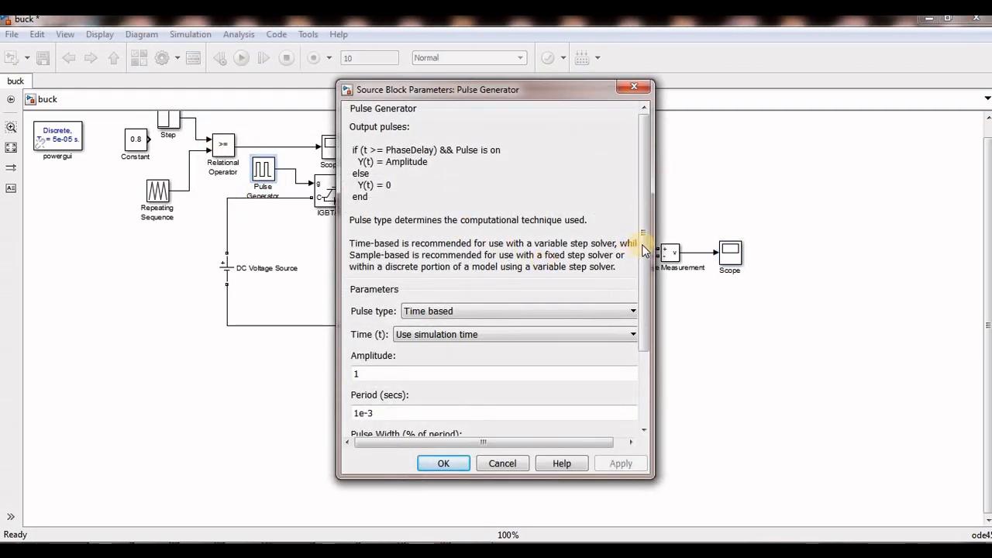
scroll(627, 259, down, 4)
click(376, 356)
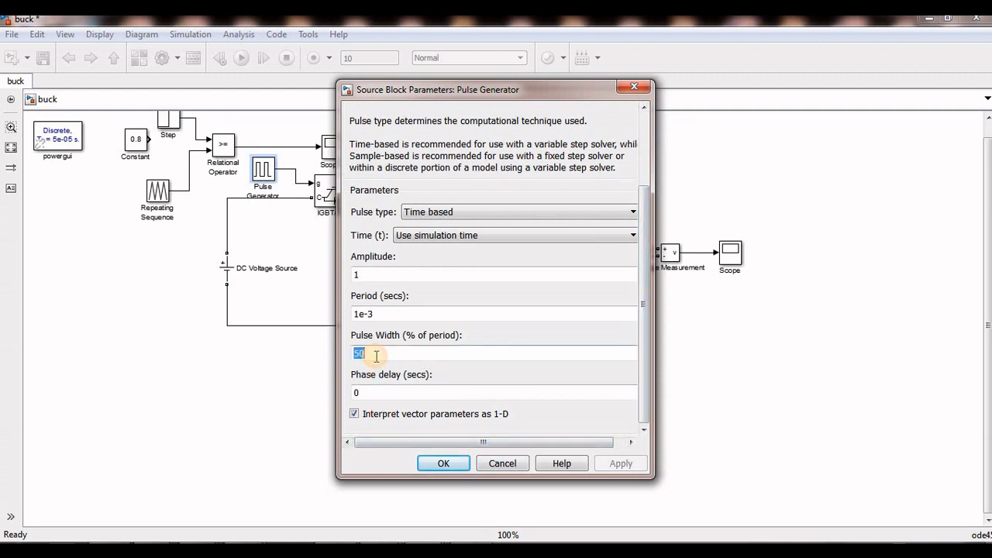
text(90)
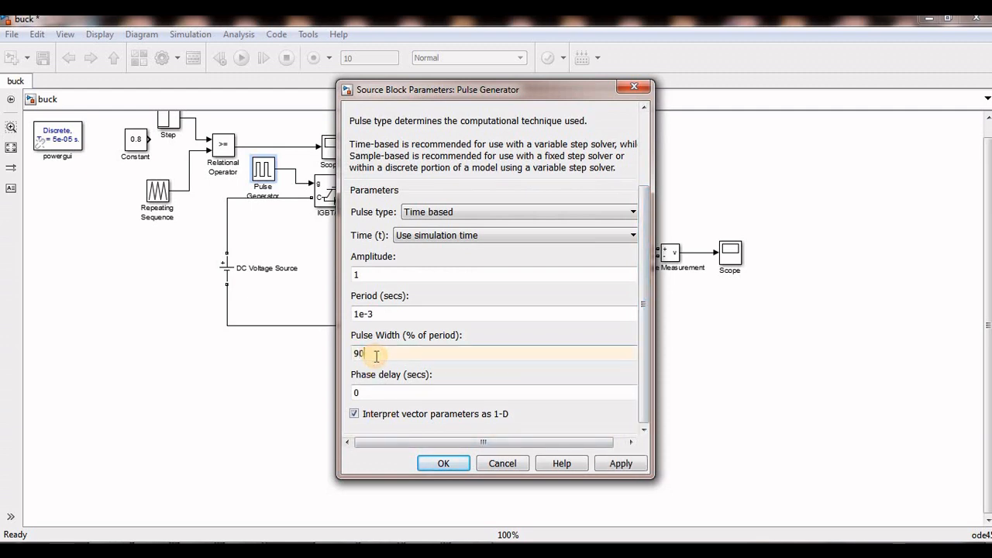
click(443, 464)
Simulate the converter with the 90% pulse width and examine the autoscaled output voltage level on Scope.
click(241, 58)
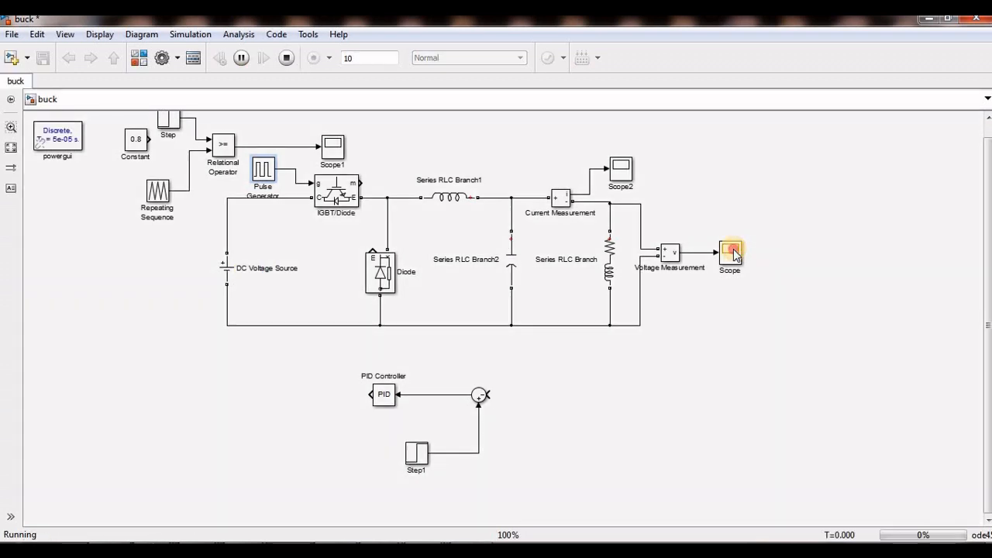
double_click(731, 252)
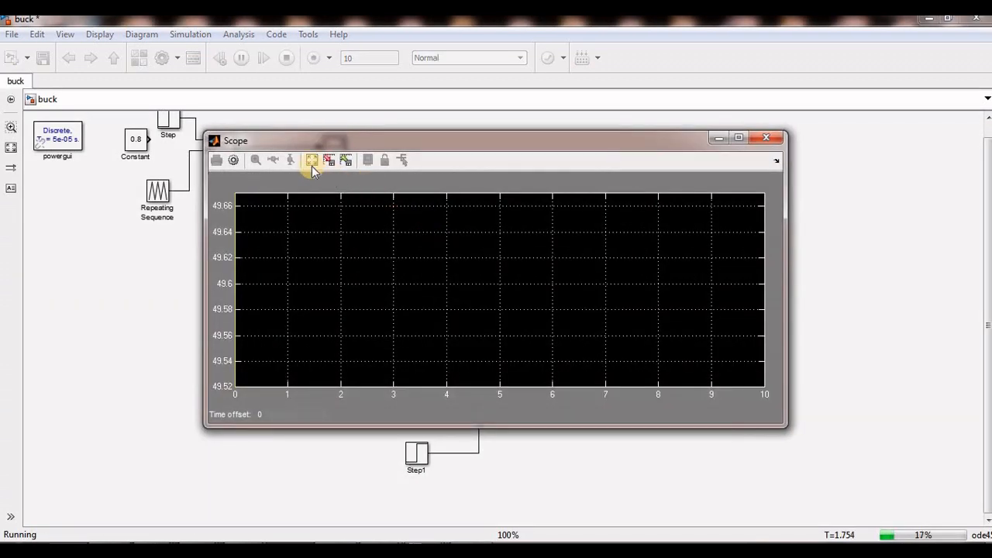
click(311, 163)
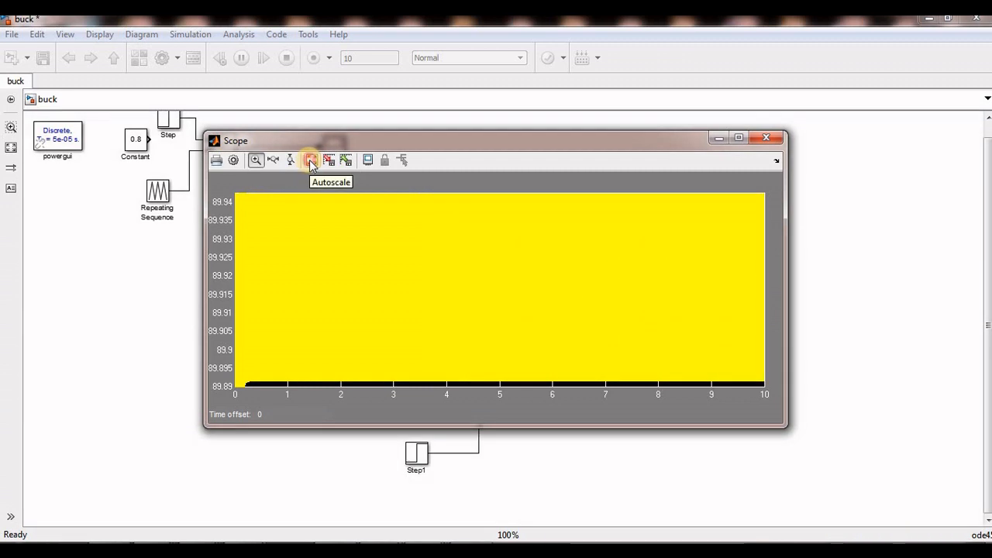
click(311, 163)
mouse_move(264, 238)
mouse_down()
mouse_move(766, 259)
mouse_move(129, 295)
mouse_move(499, 201)
mouse_up()
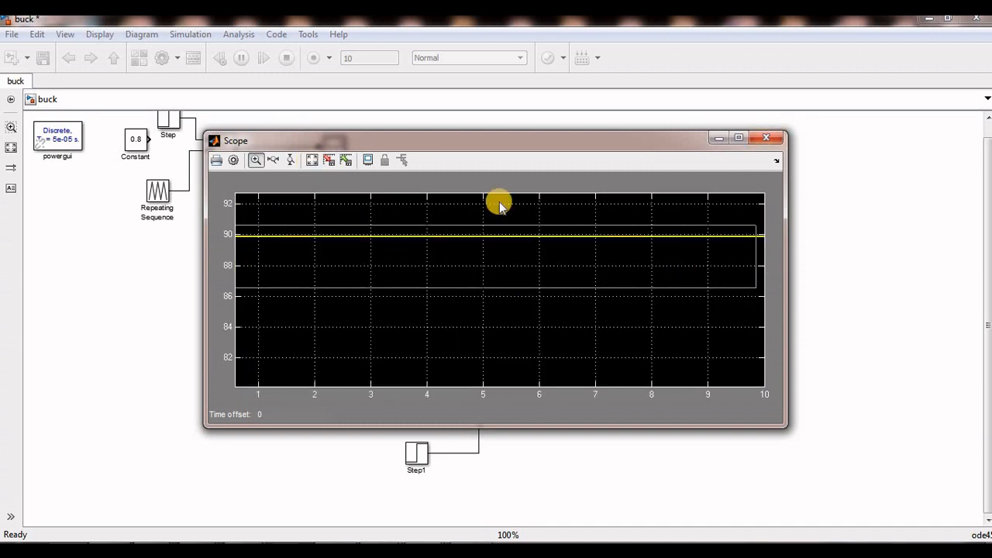
click(766, 138)
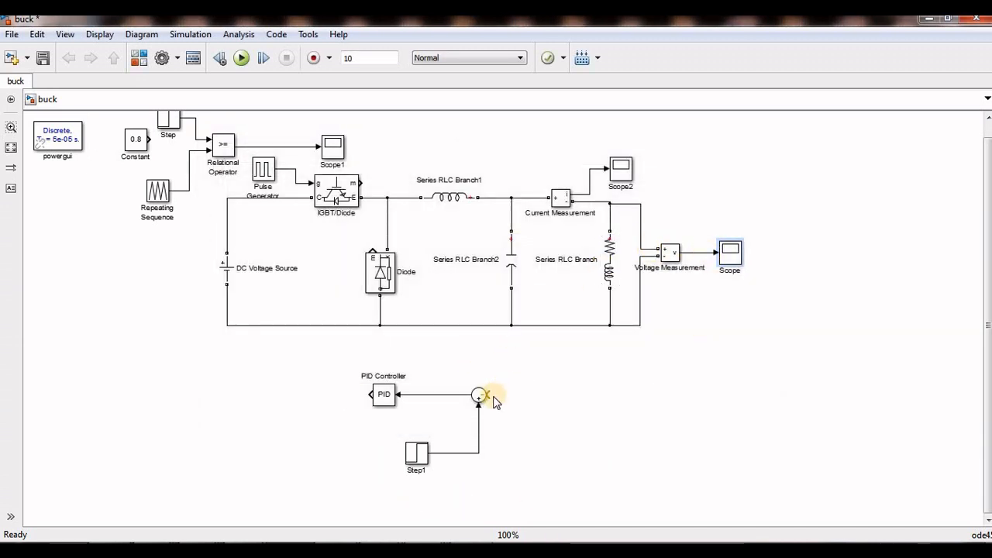
Branch the Voltage Measurement output to the Sum block's negative input, and detach the Pulse Generator from the IGBT/Diode gate.
drag(489, 396, 710, 252)
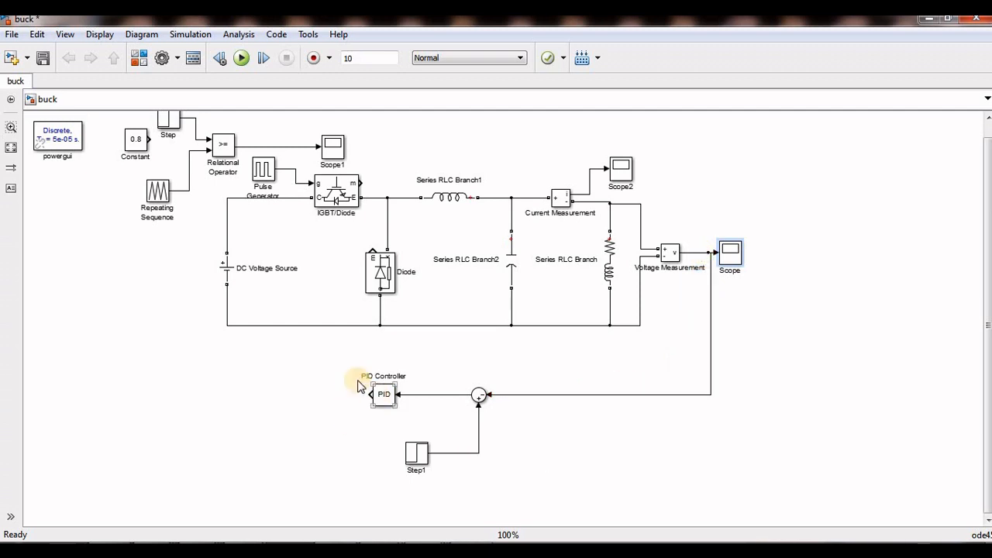
right_click(293, 176)
click(326, 179)
drag(264, 171, 84, 268)
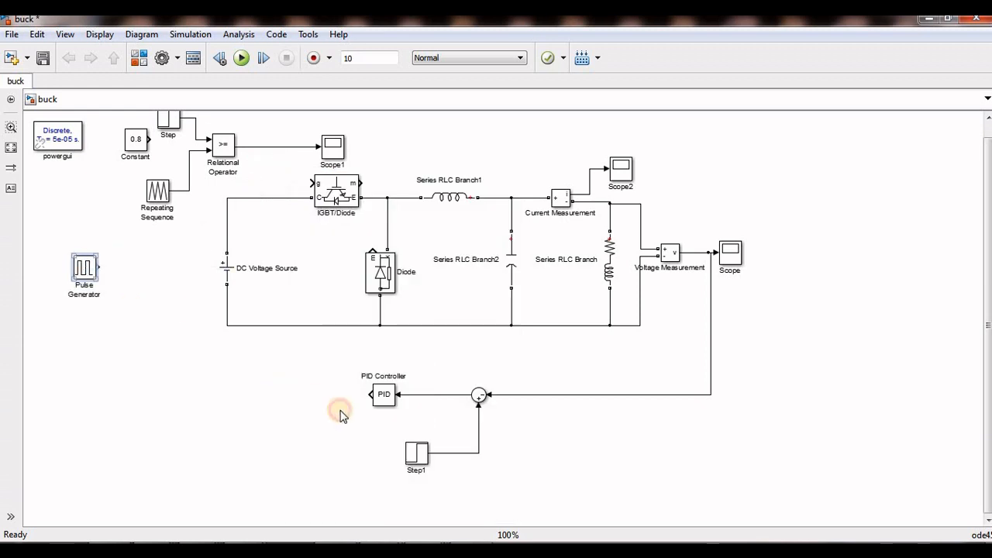
Delete the Step block at the Relational Operator's upper input and connect the PID Controller output there instead.
drag(369, 395, 184, 230)
drag(166, 120, 172, 133)
right_click(172, 134)
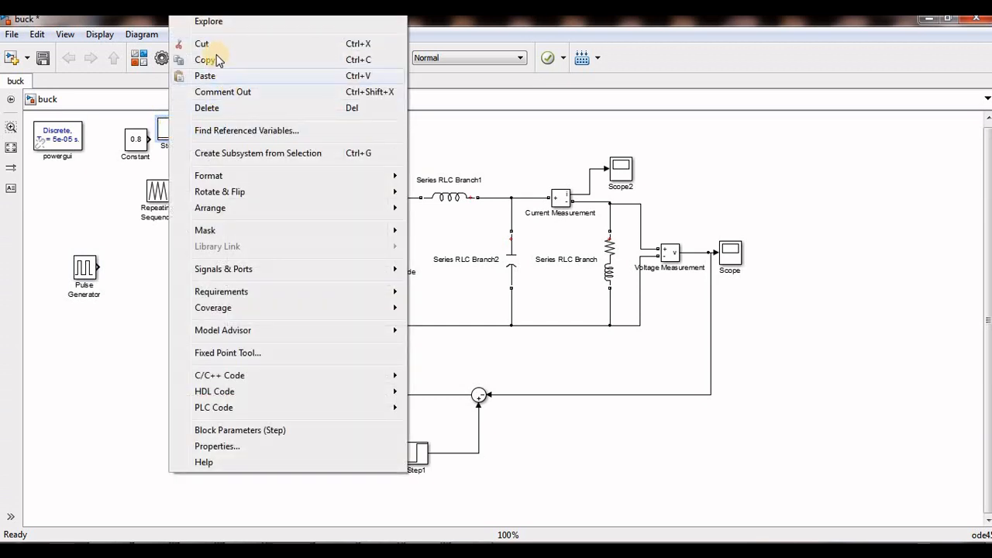
click(215, 113)
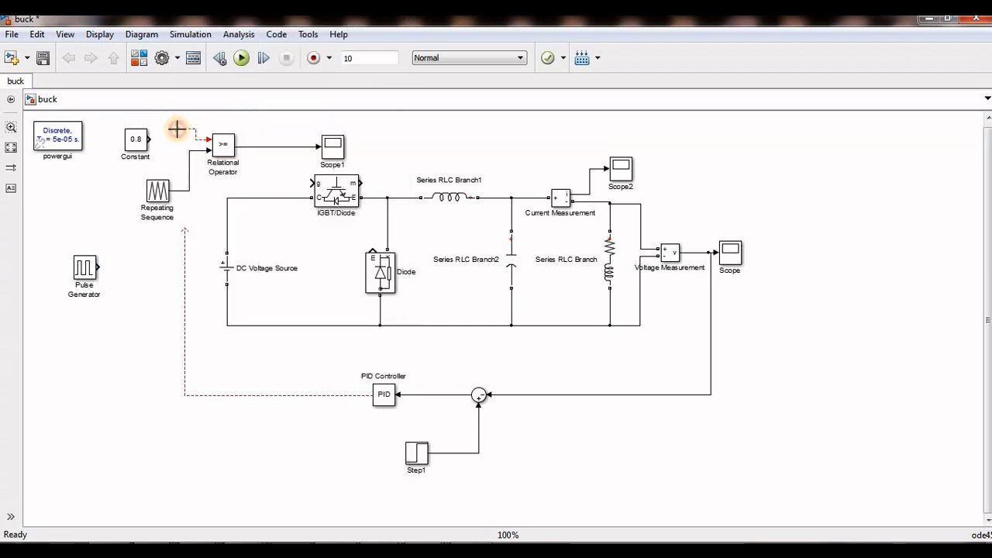
drag(178, 129, 133, 171)
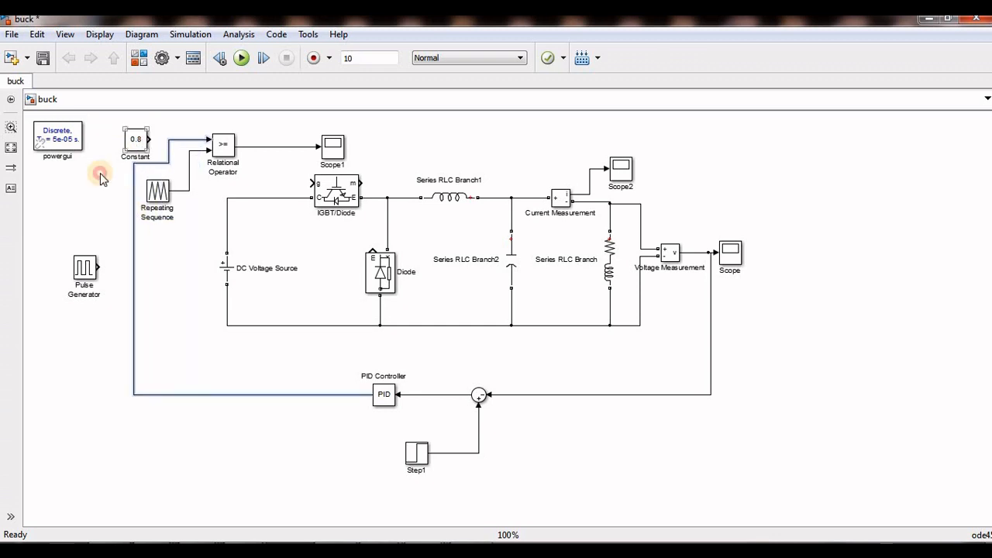
Tidy the layout by moving the Constant and Repeating Sequence blocks and straightening the PID Controller's line to the Relational Operator.
drag(126, 138, 64, 196)
click(384, 396)
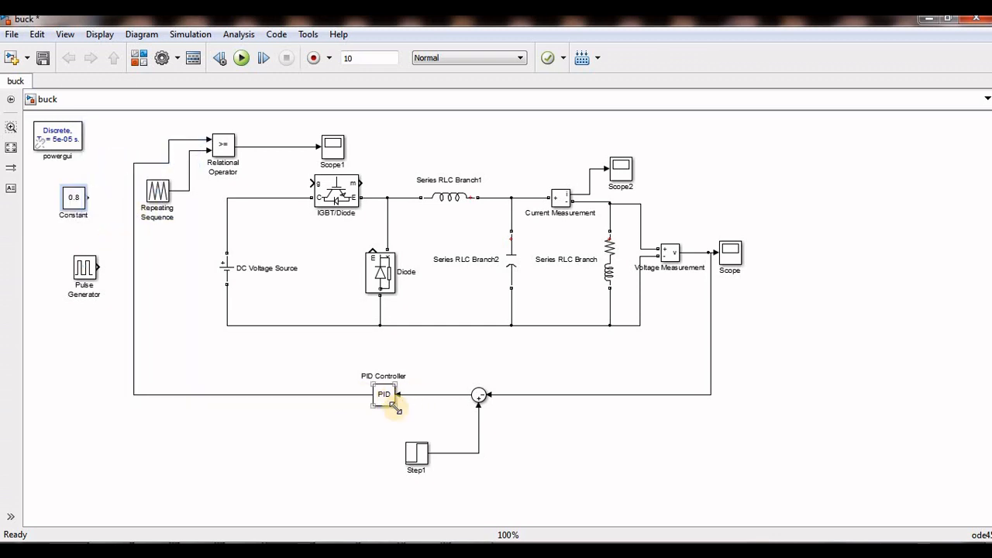
click(153, 160)
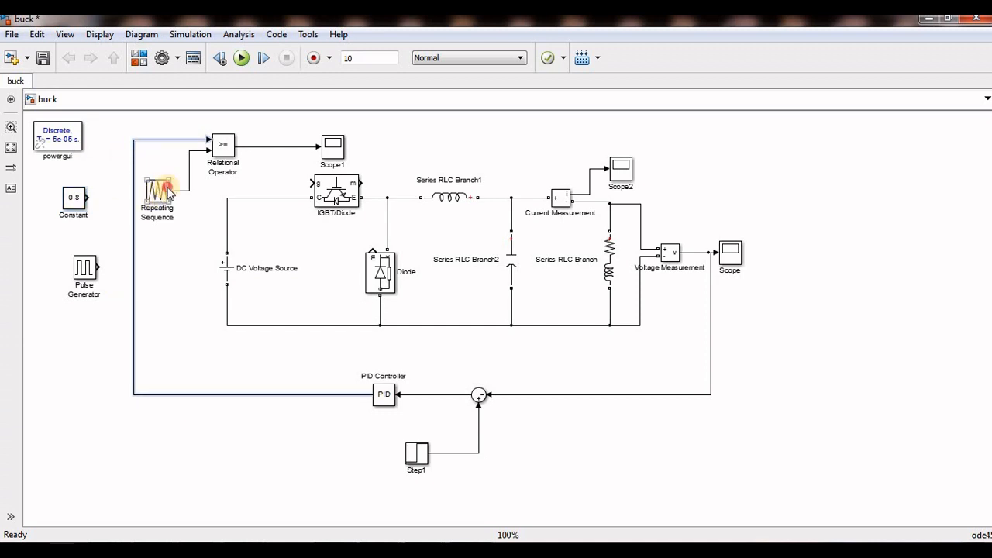
drag(156, 190, 171, 172)
drag(321, 122, 165, 184)
click(171, 241)
drag(207, 138, 209, 139)
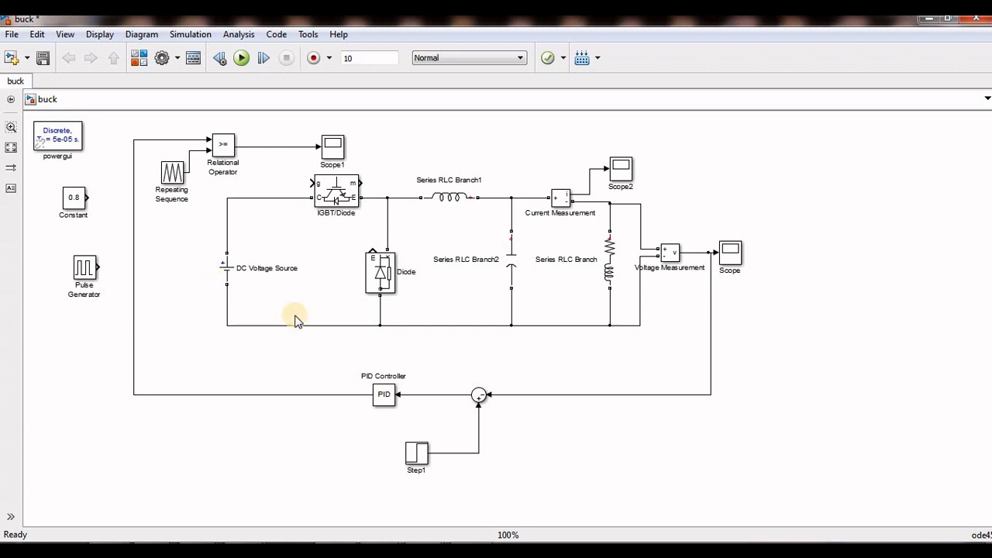
click(172, 172)
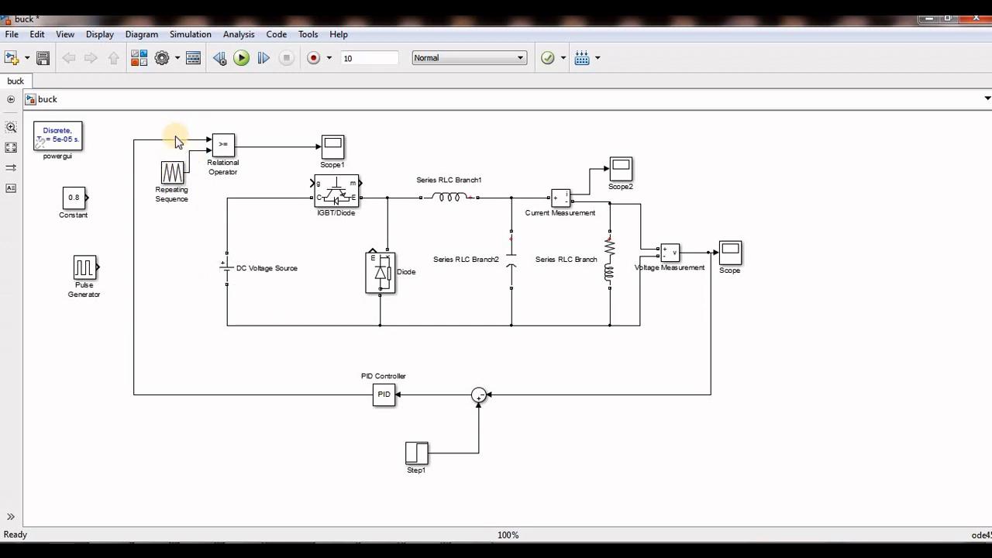
click(165, 140)
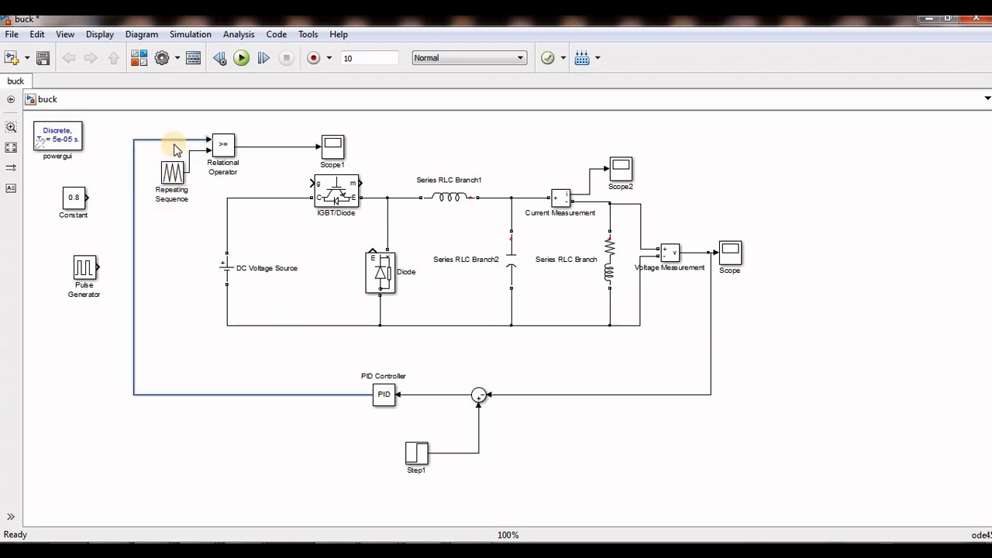
click(345, 463)
click(393, 396)
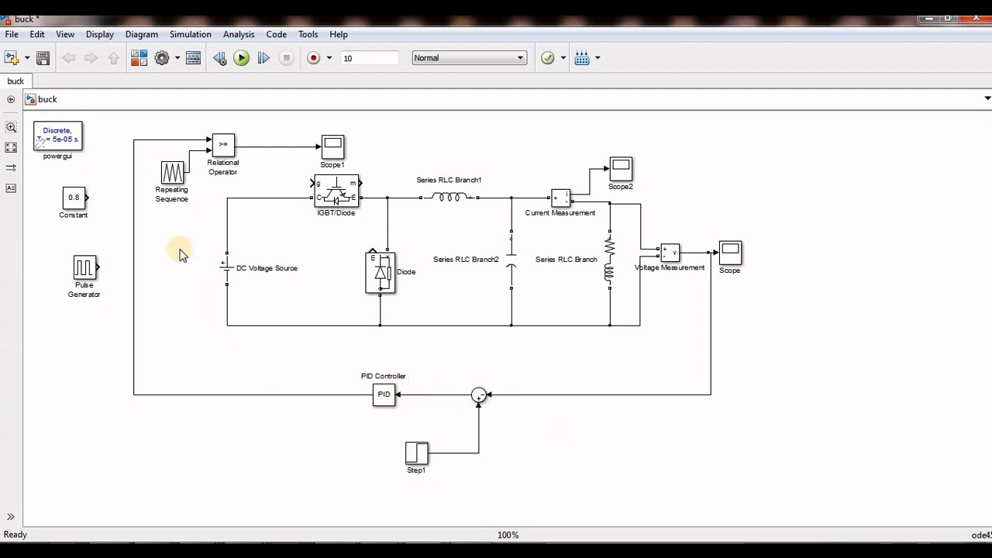
Connect the IGBT/Diode gate to the Relational Operator's output line to Scope1.
click(369, 264)
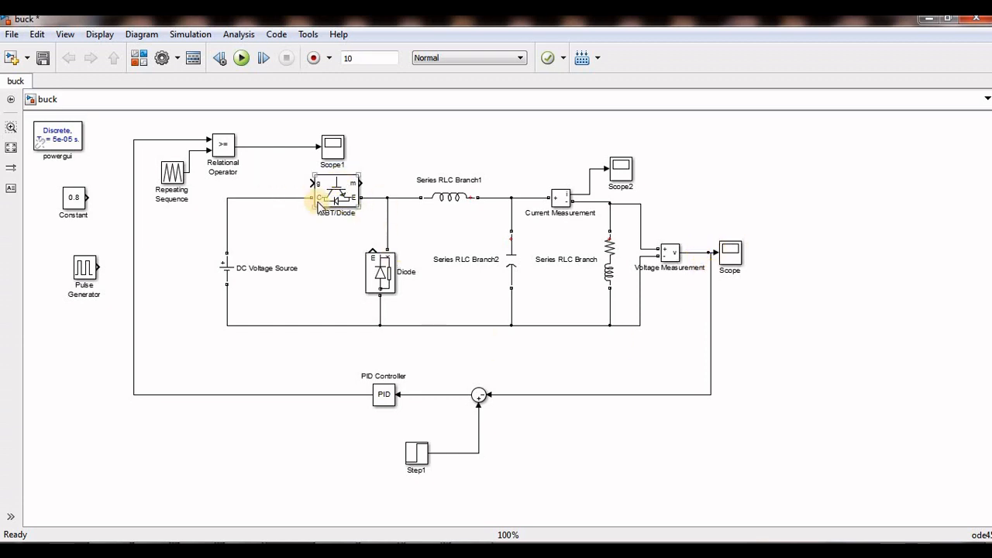
drag(313, 184, 264, 151)
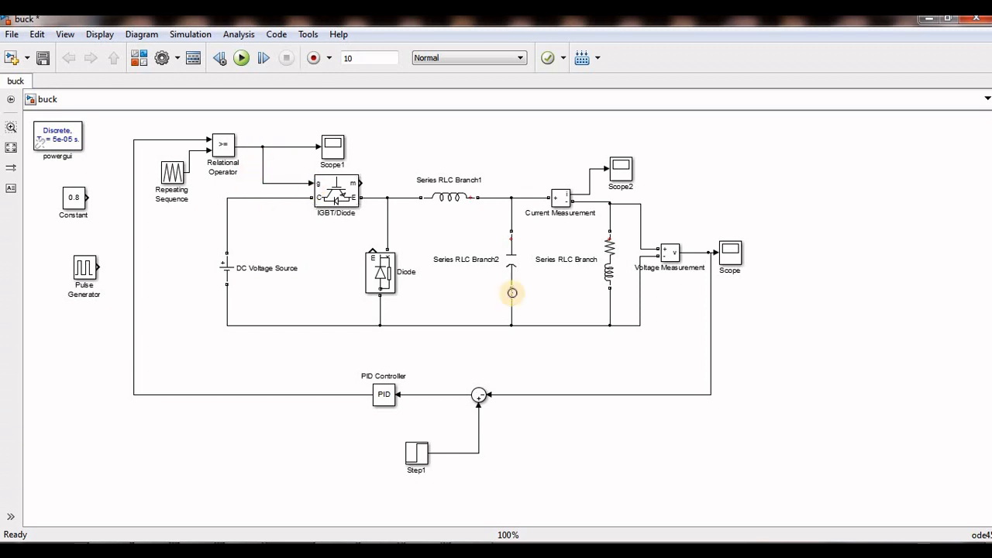
Review the PID Controller's proportional, integral and derivative gains and the Step1 block's step time, initial value and final value.
double_click(384, 394)
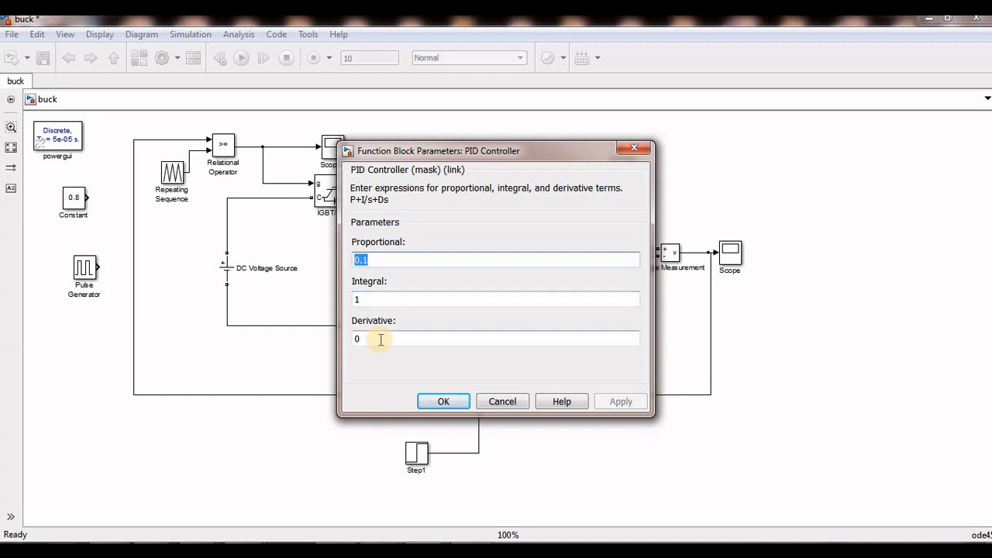
click(447, 401)
double_click(416, 455)
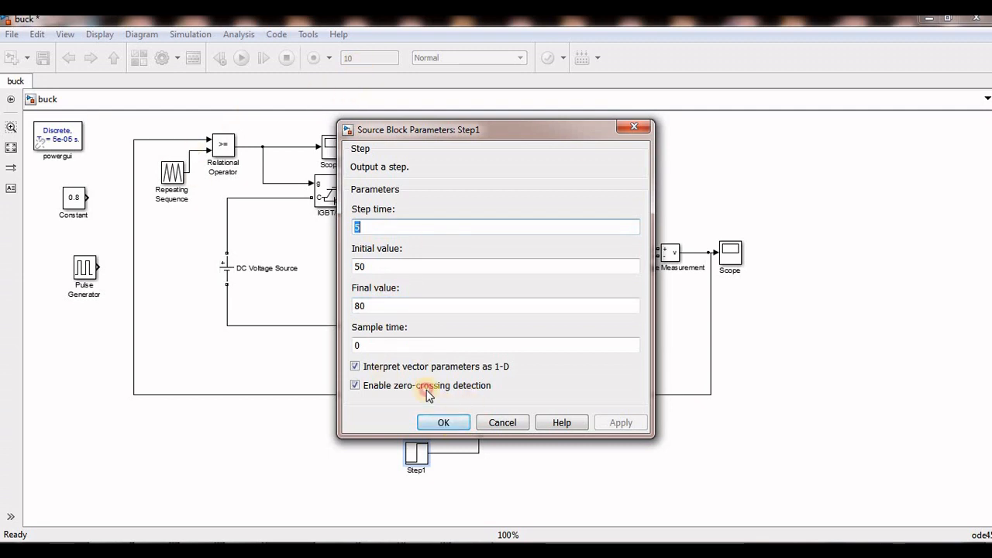
click(442, 423)
Simulate the closed-loop converter with the stepped voltage reference and examine the autoscaled output voltage on Scope.
click(242, 59)
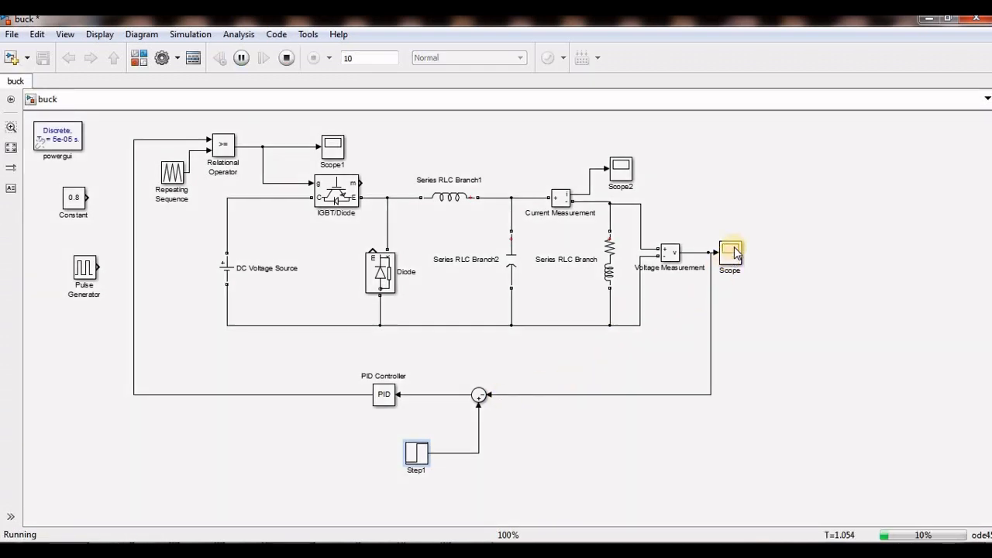
double_click(733, 252)
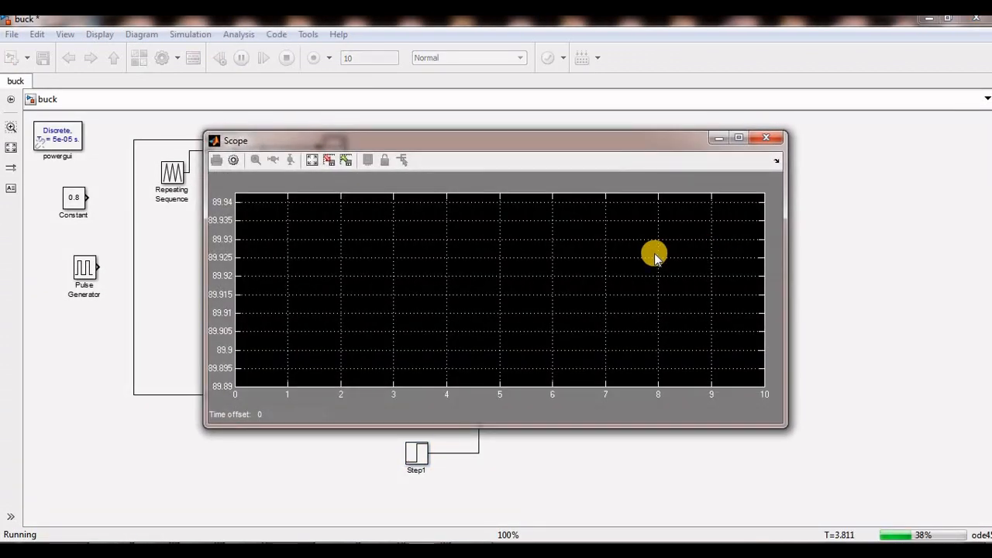
click(312, 160)
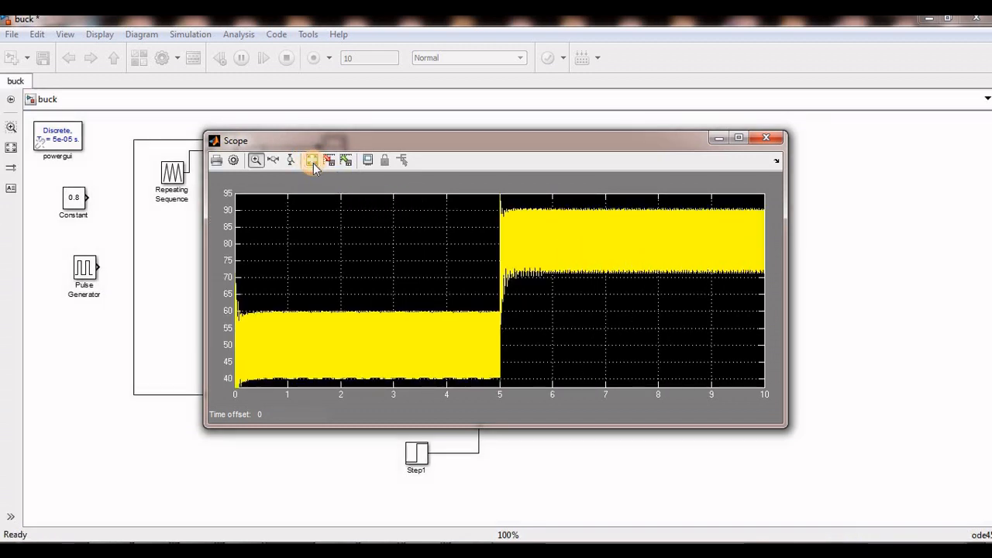
Autoscale and examine the output voltage on Scope and the load current on Scope2, comparing both with the stepped reference.
click(311, 160)
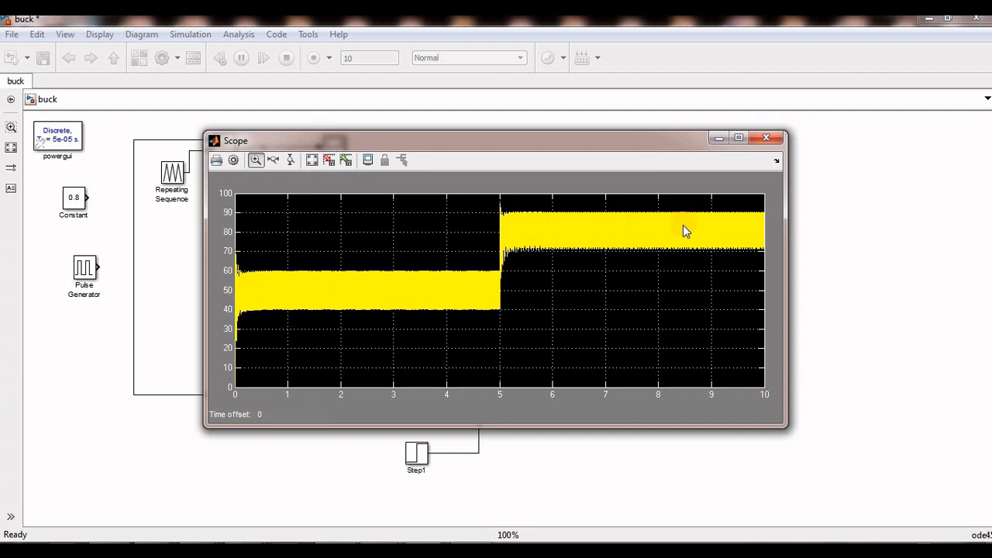
click(766, 138)
double_click(621, 167)
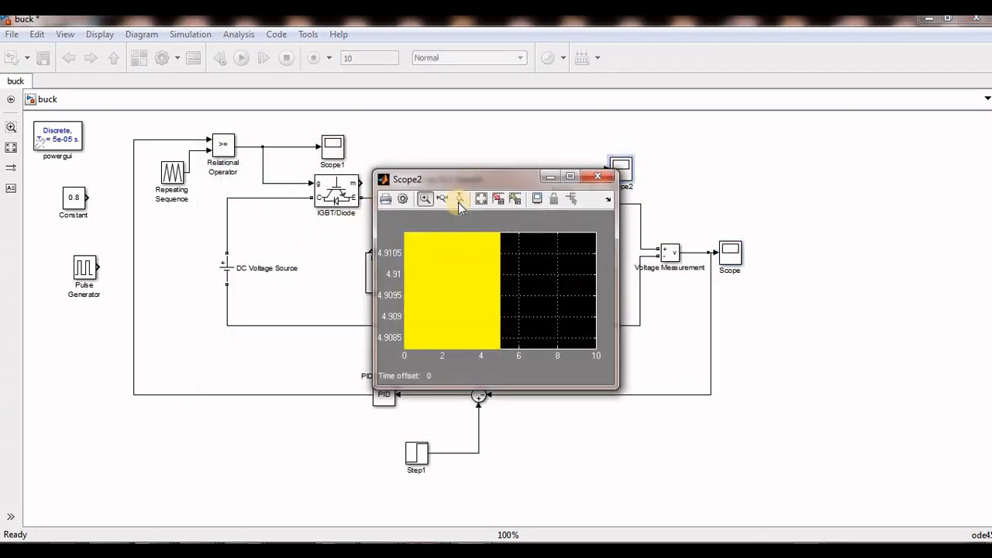
click(479, 200)
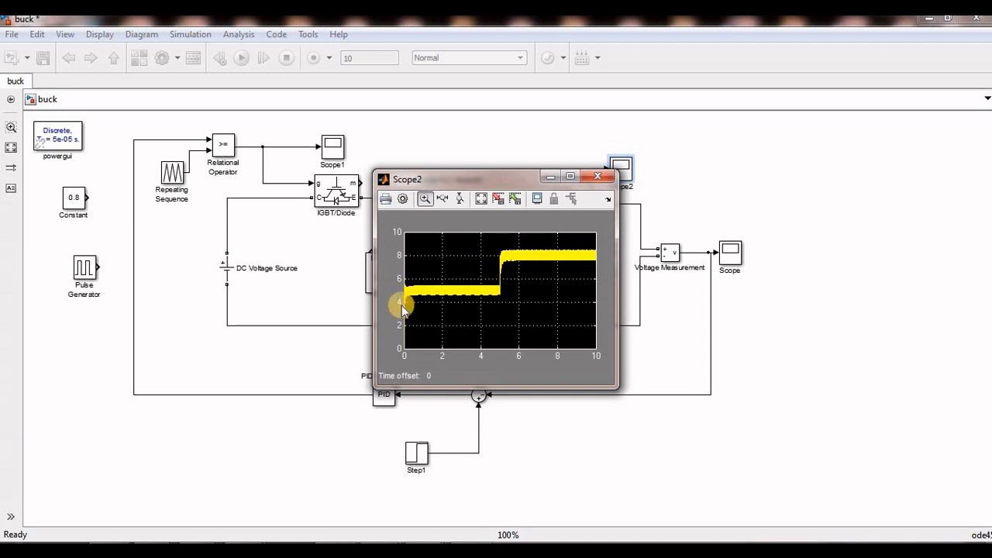
click(597, 177)
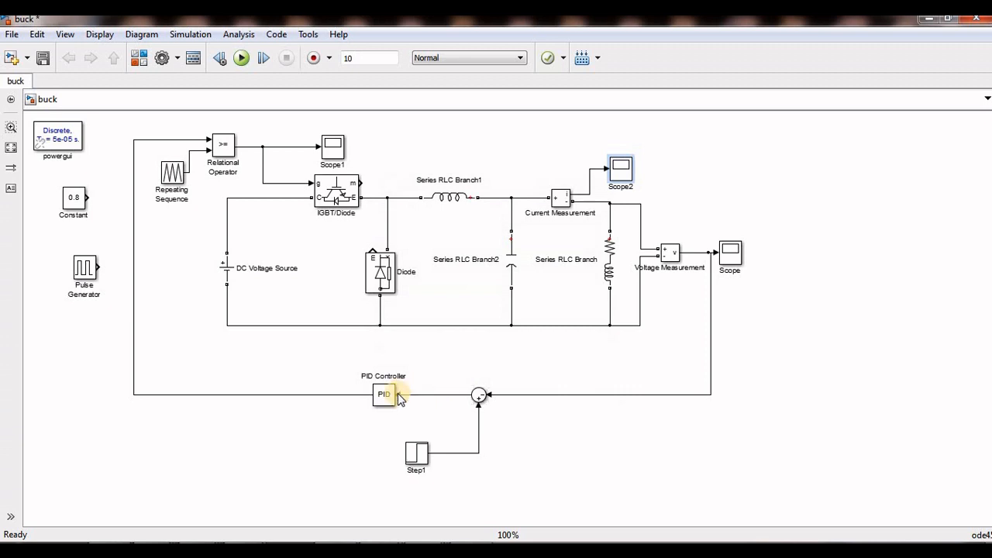
double_click(729, 256)
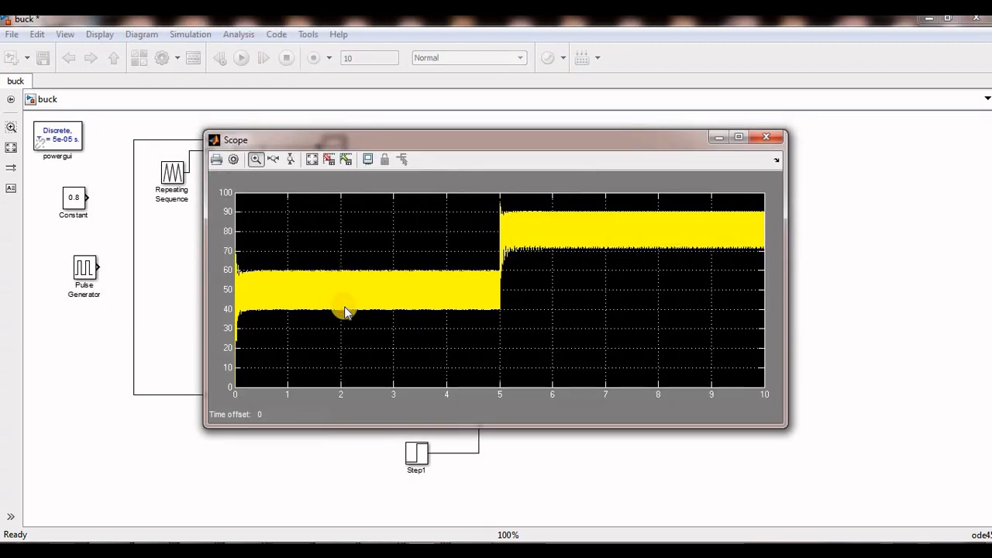
click(779, 139)
Set the PID Controller's proportional gain to 0.01 and its integral gain to 0.1.
click(386, 403)
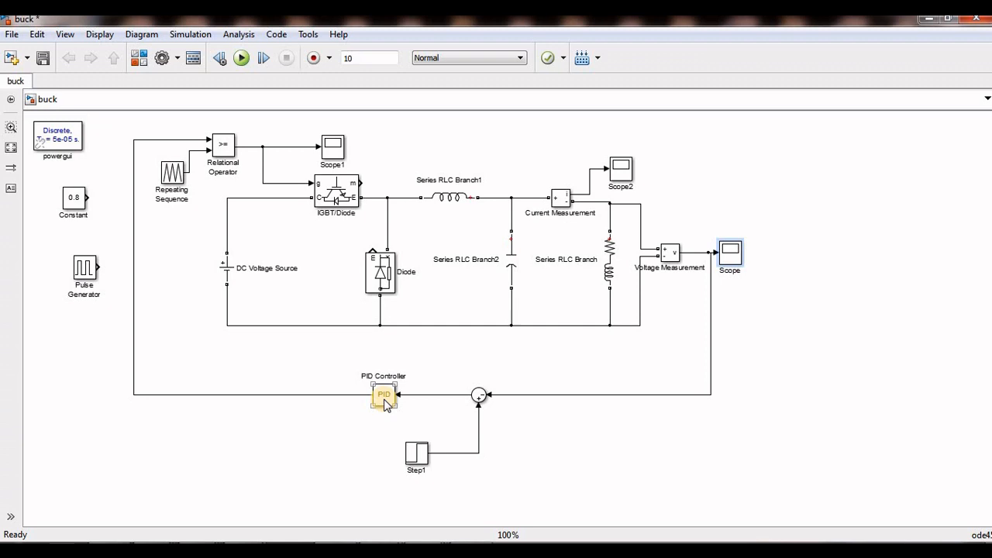
click(282, 400)
click(390, 398)
double_click(390, 398)
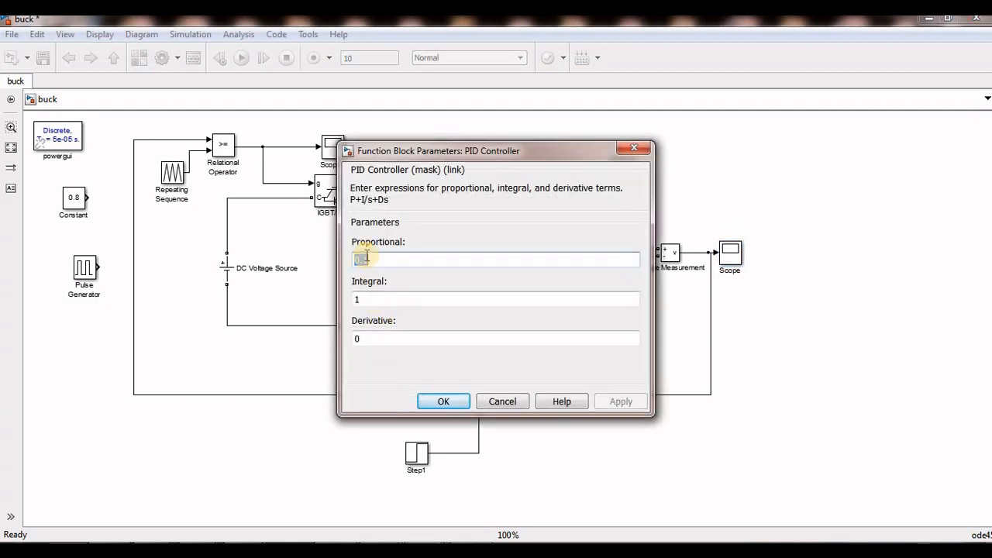
click(362, 261)
text(0)
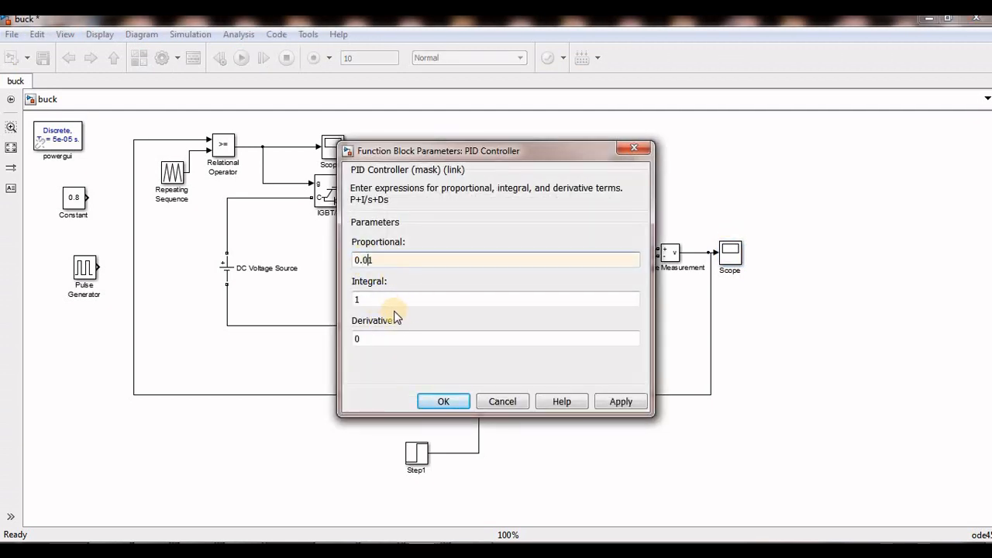
double_click(387, 302)
text(0.1)
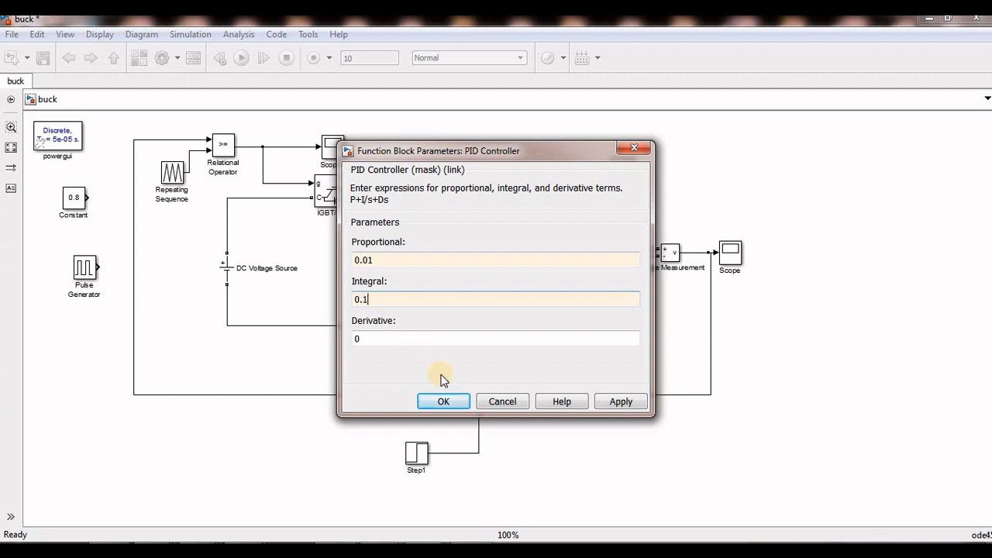
click(444, 401)
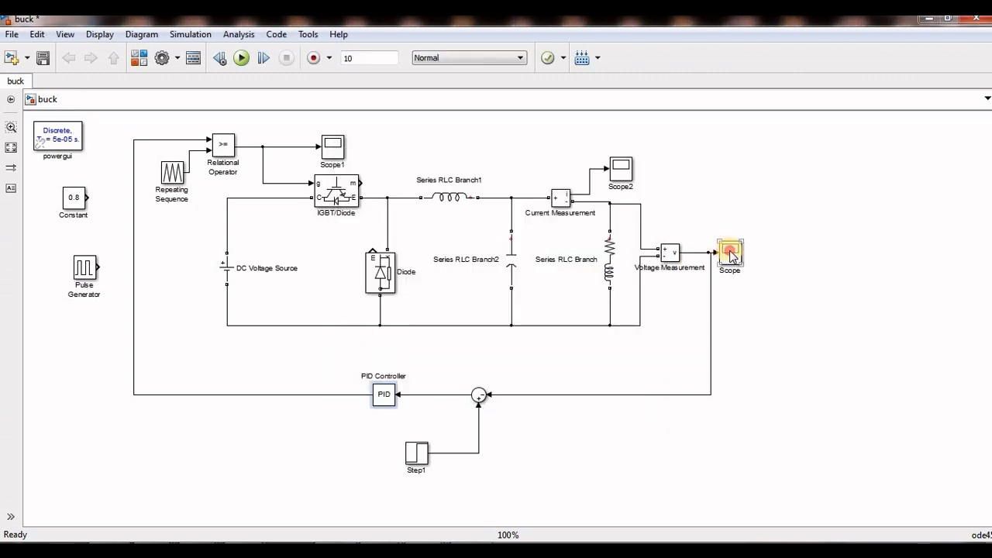
Rerun the closed-loop simulation with the reduced PID gains and examine the autoscaled output voltage on Scope.
double_click(729, 253)
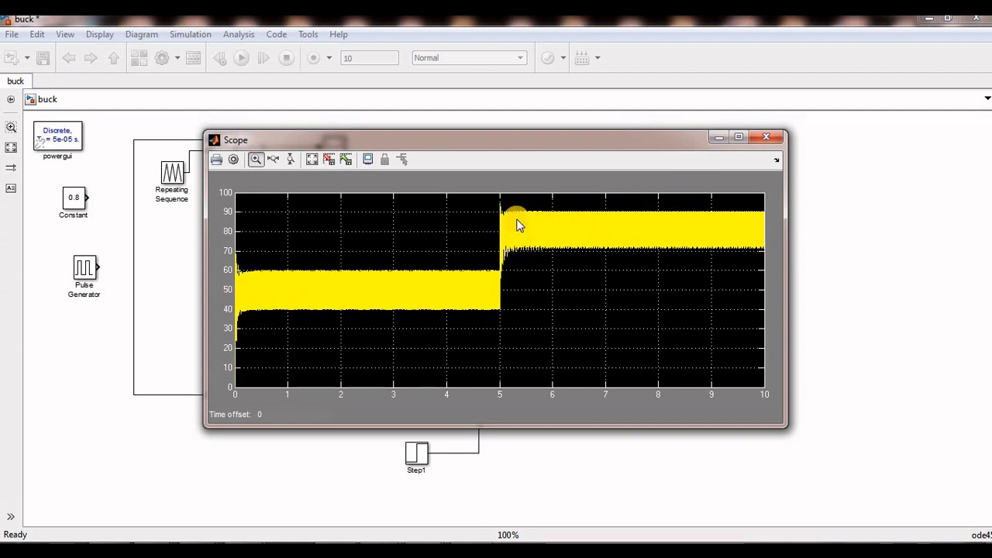
click(767, 139)
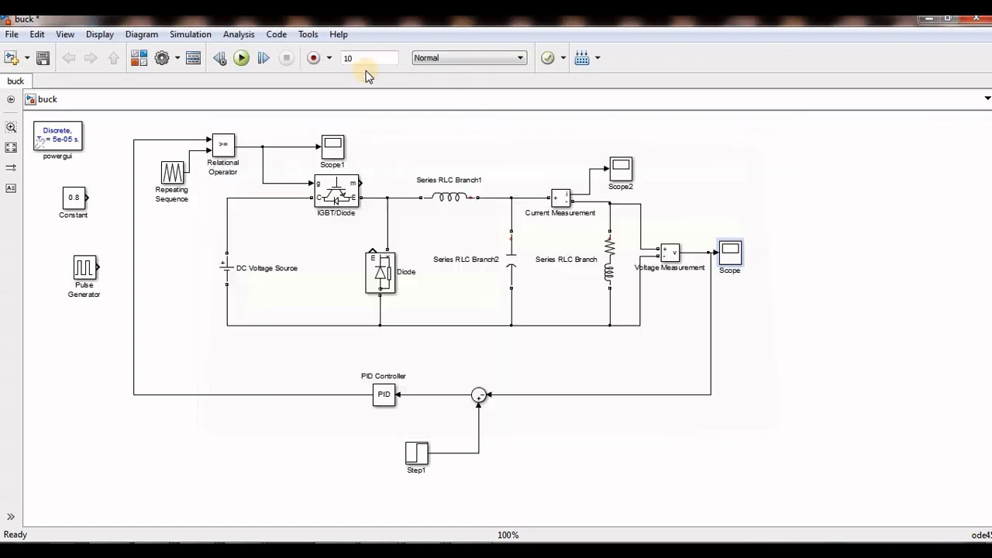
click(241, 58)
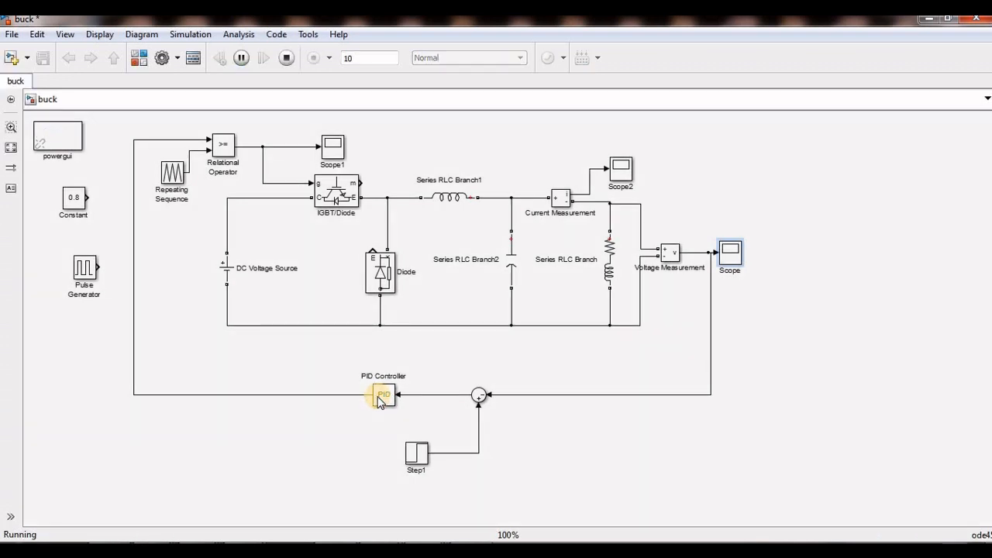
double_click(382, 396)
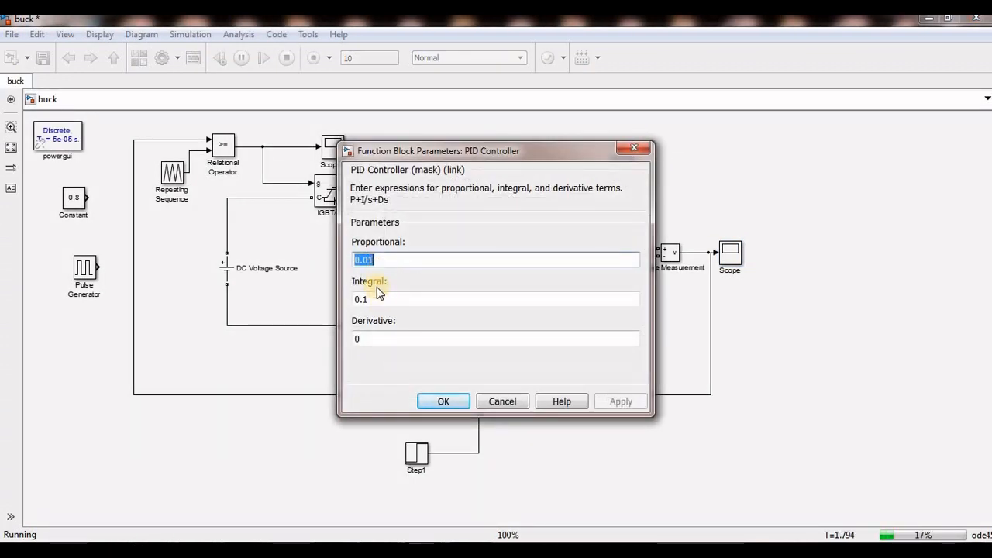
click(634, 148)
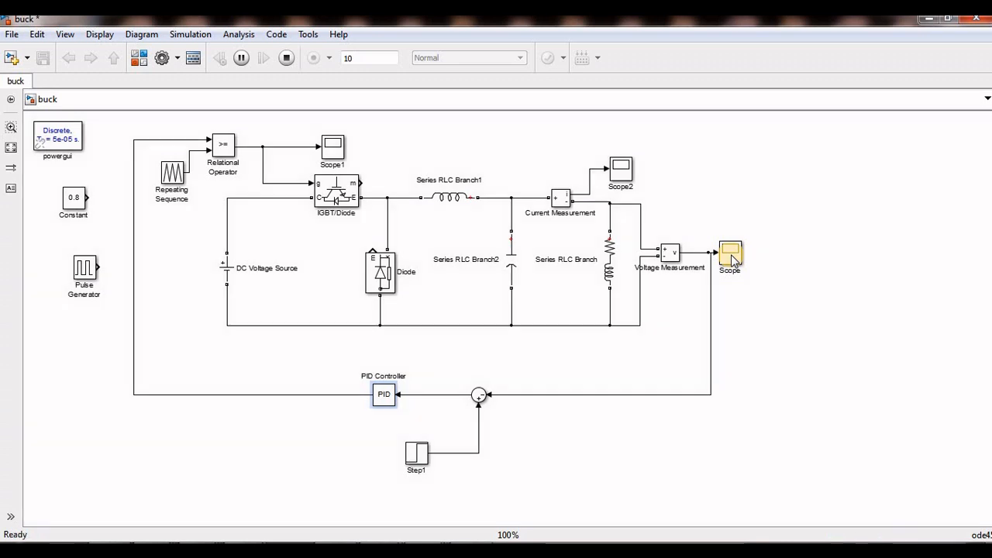
double_click(731, 256)
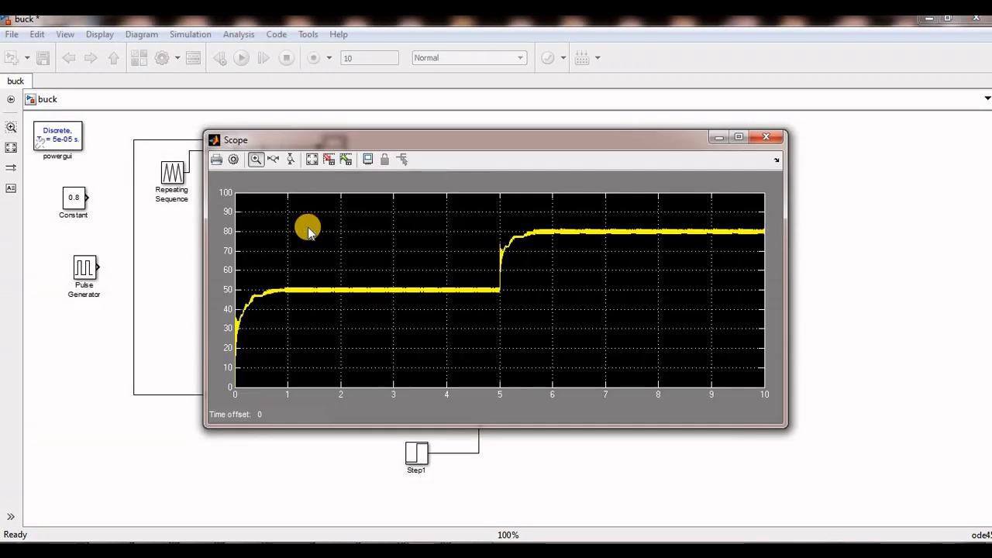
click(314, 159)
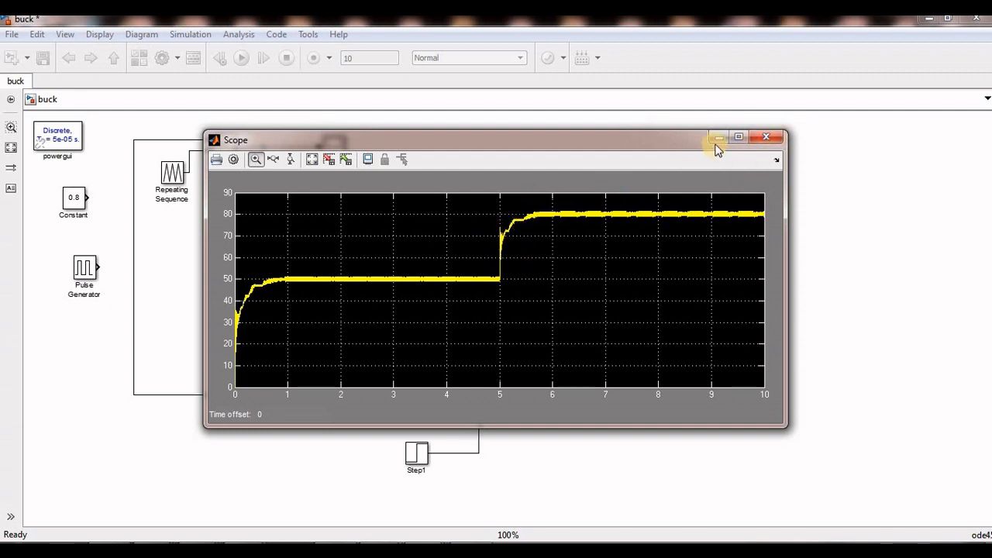
click(765, 138)
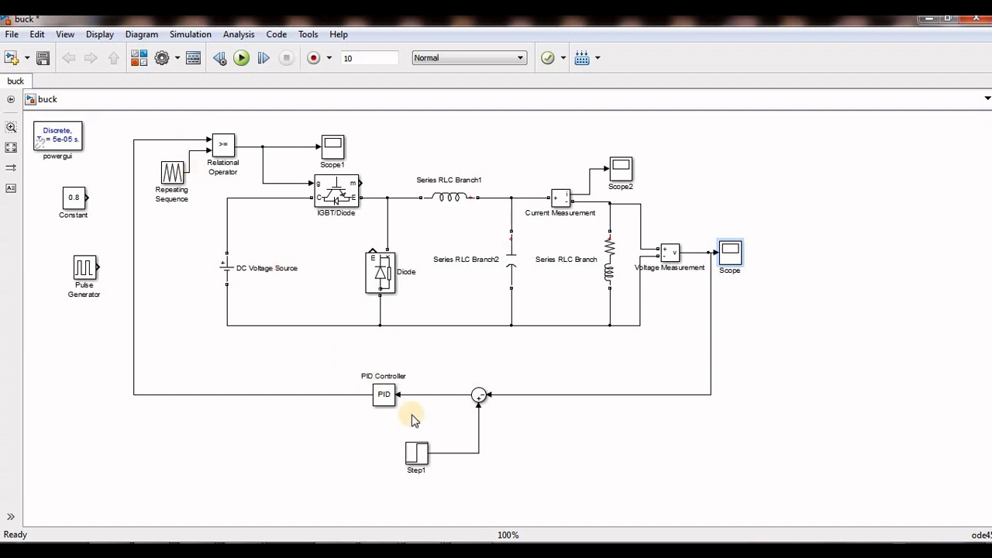
Review the PID Controller's gains and trace the loop through the IGBT/Diode, the load's Series RLC Branch and the Step1 reference.
double_click(384, 394)
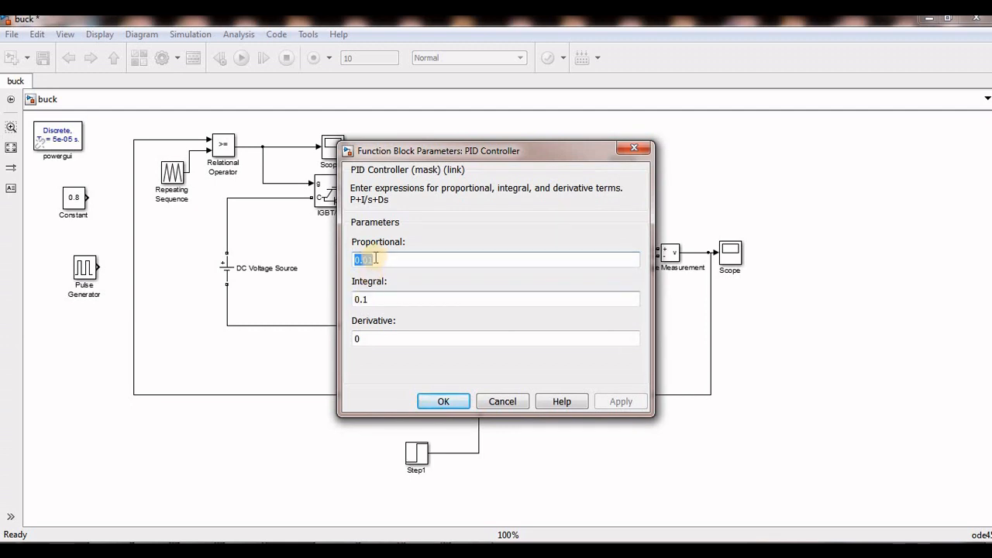
click(449, 398)
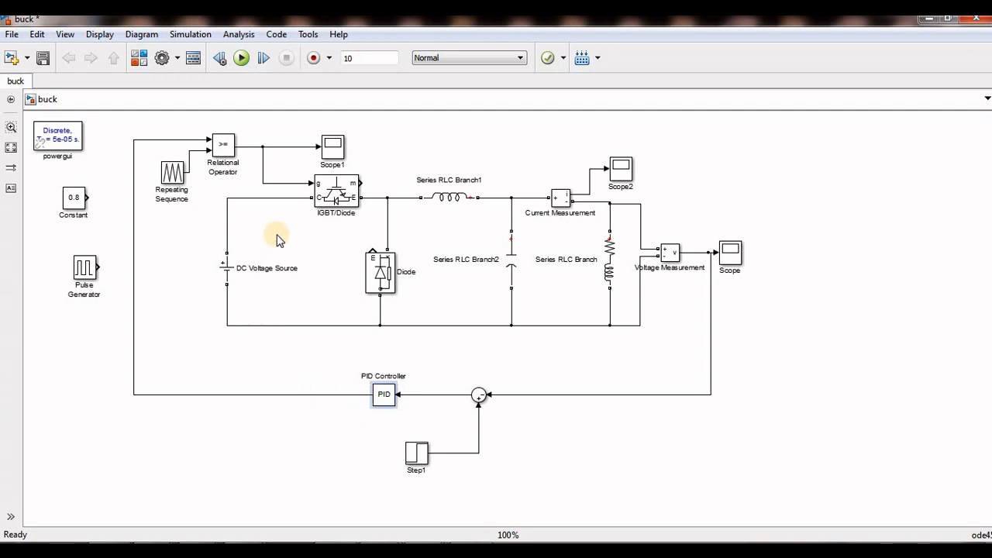
click(338, 194)
click(619, 175)
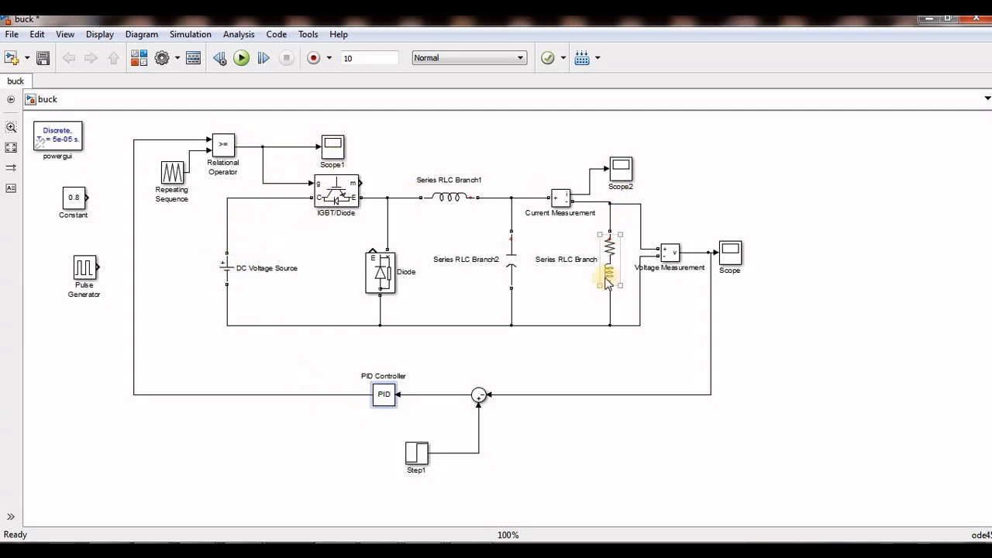
click(609, 254)
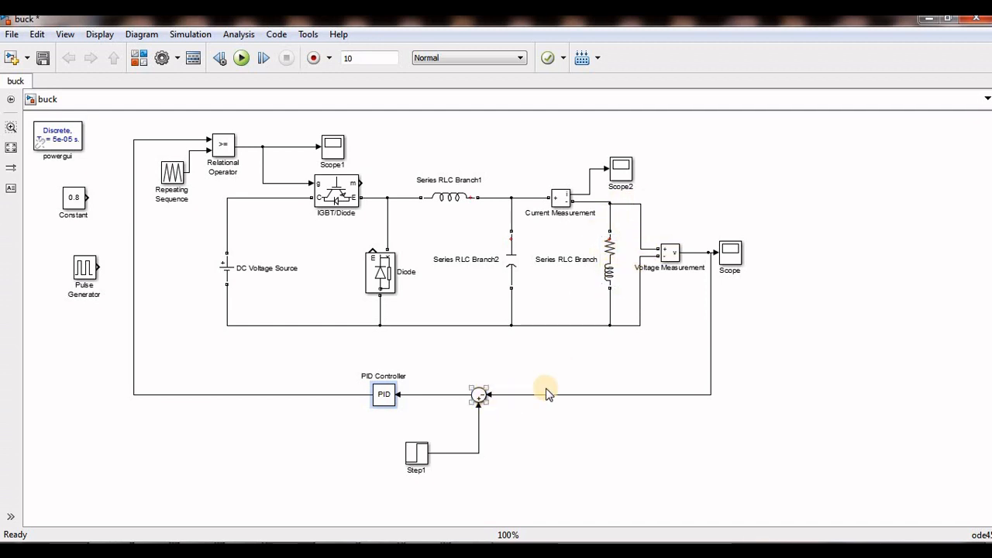
click(416, 455)
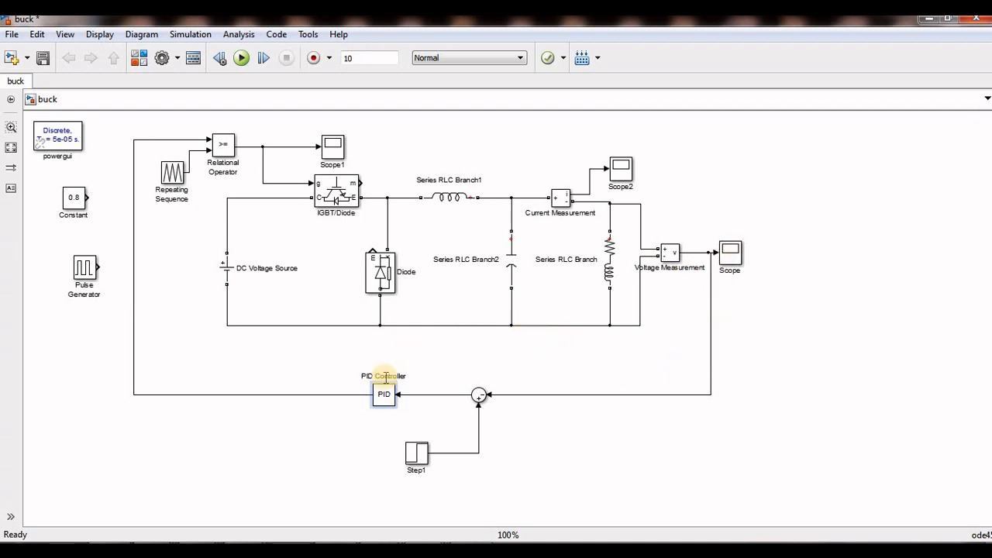
click(386, 398)
double_click(385, 399)
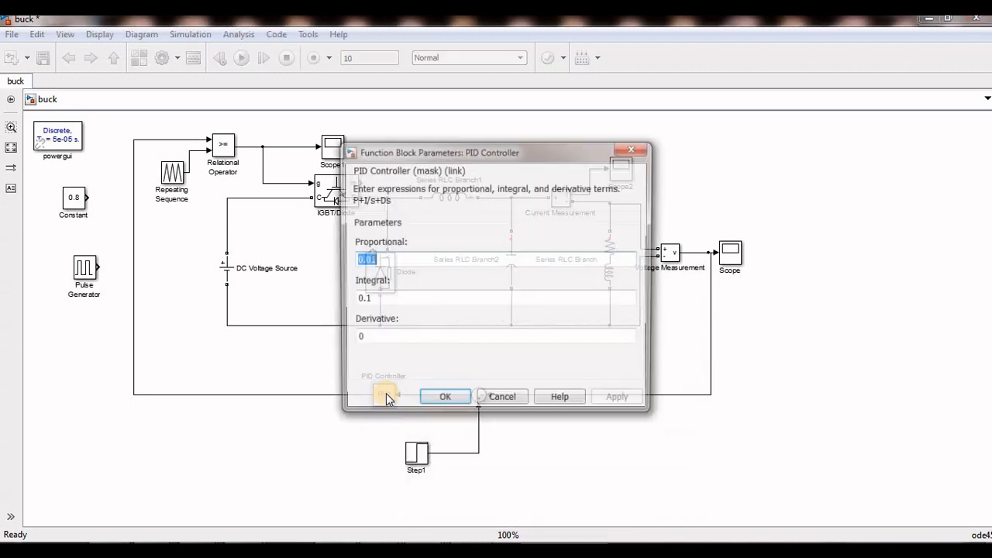
click(440, 402)
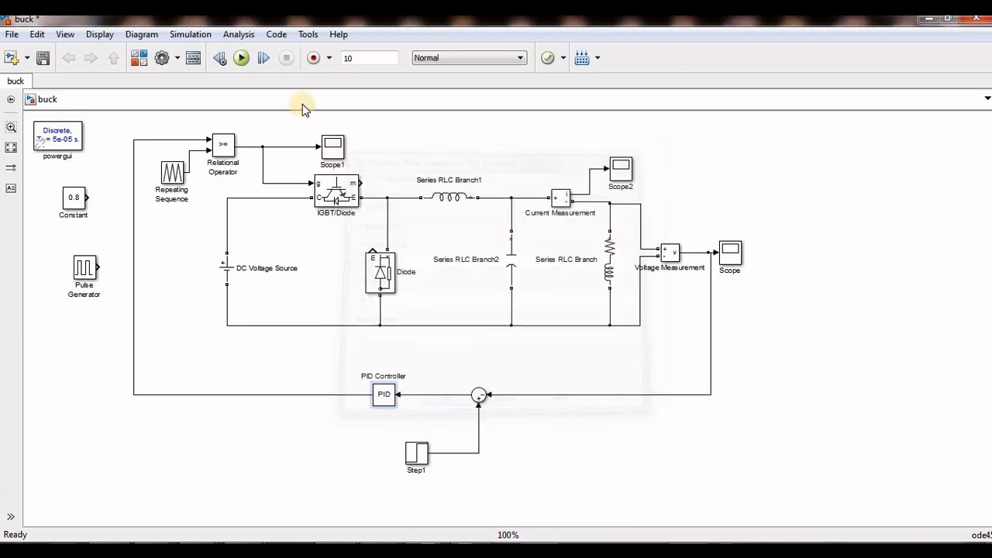
Insert a Gain block from Commonly Used Blocks between the Sum block and the PID Controller, with its gain set to 1/100.
click(139, 57)
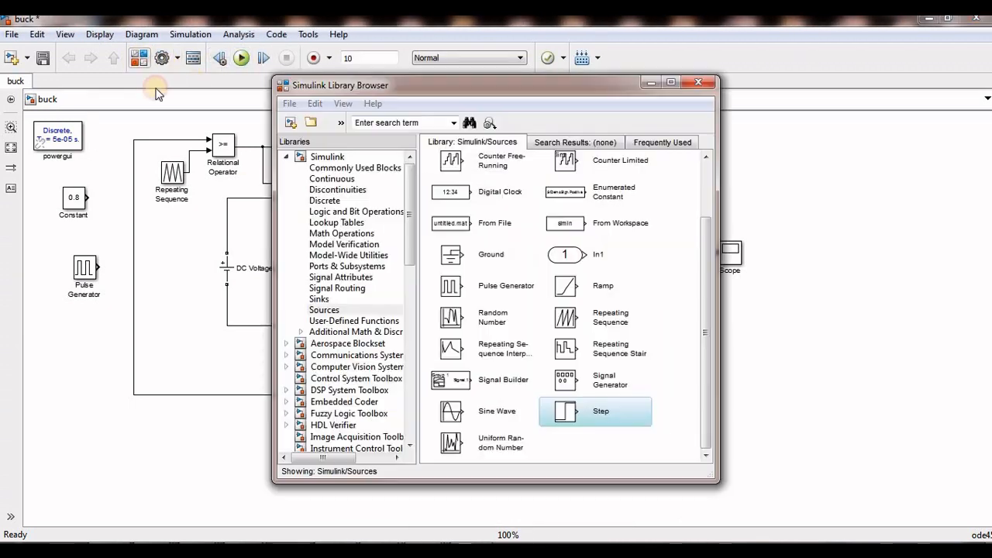
click(364, 169)
drag(564, 263, 436, 399)
double_click(436, 397)
text(1)
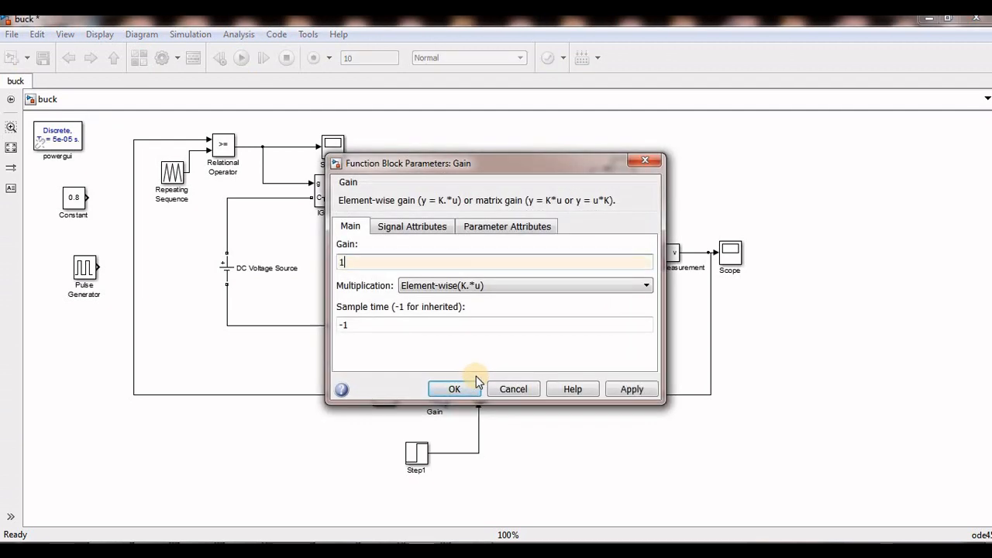
text(/100)
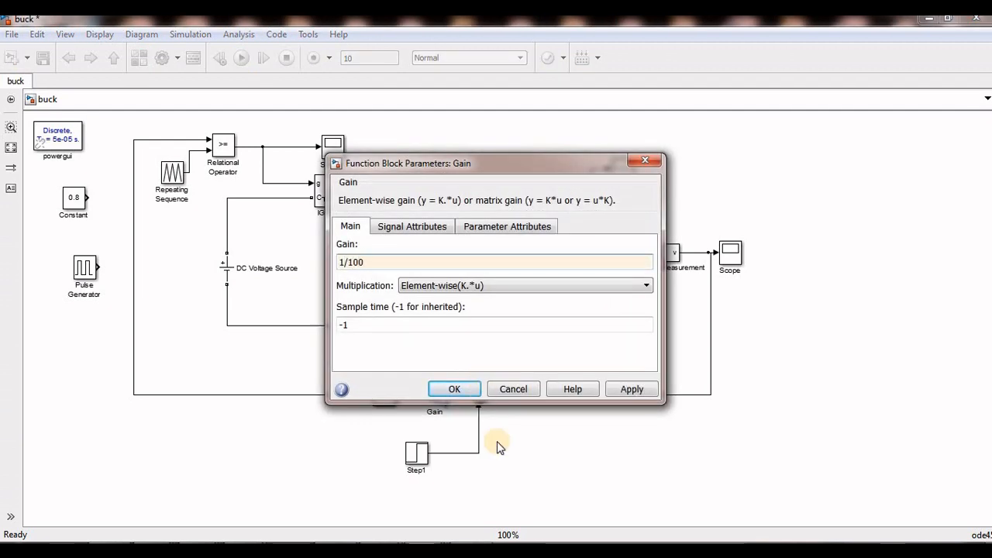
click(450, 389)
Set the PID Controller's proportional gain to 1 and its integral gain to 10.
click(390, 398)
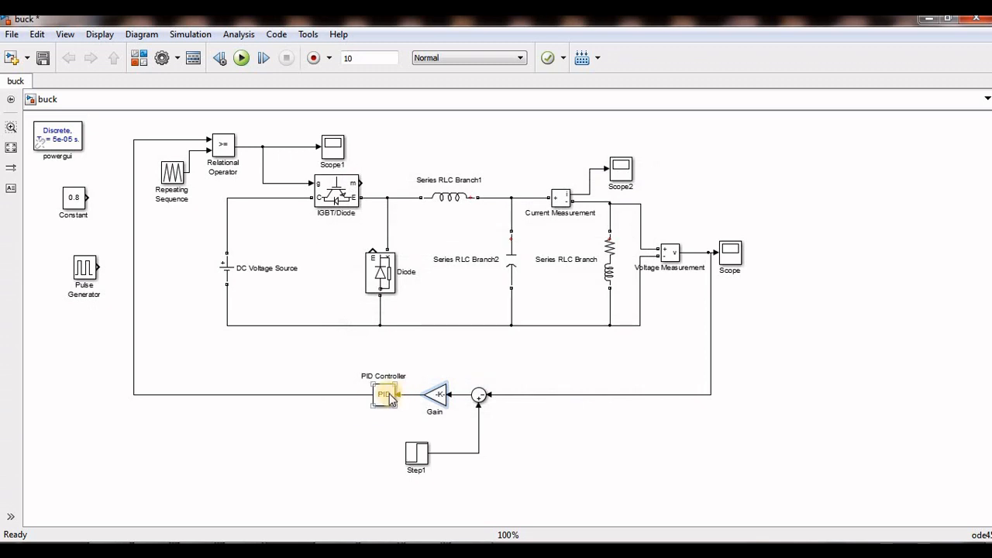
double_click(390, 397)
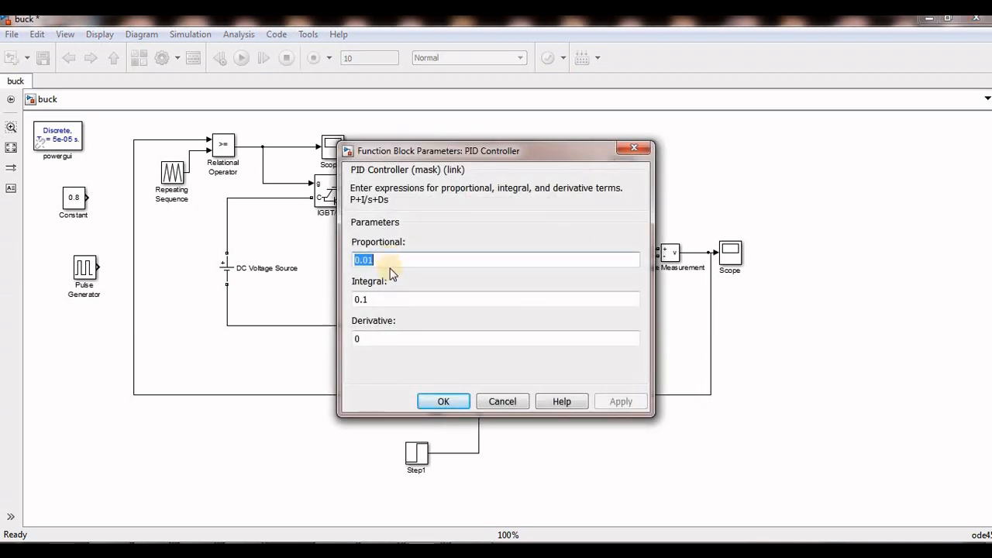
text(1)
double_click(395, 301)
text(1)
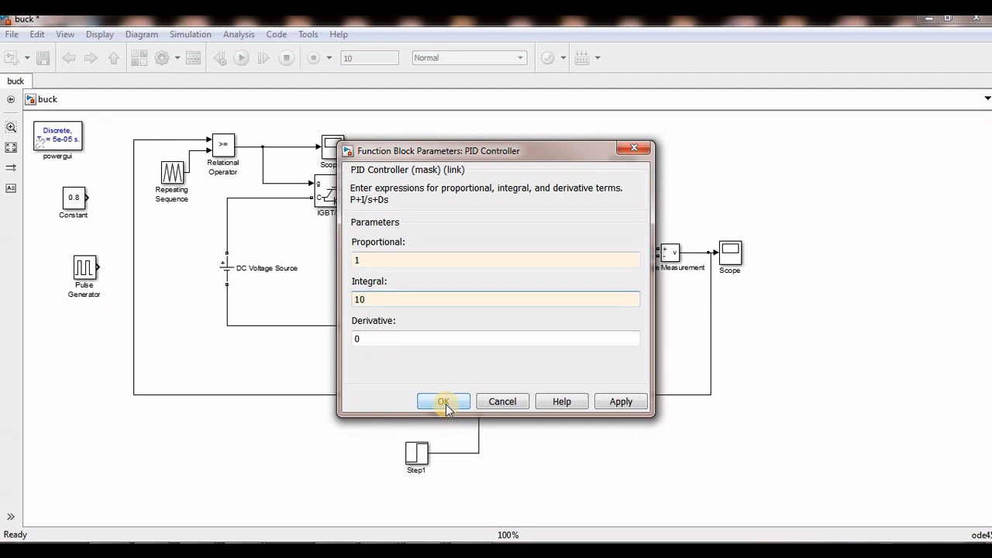
drag(581, 157, 713, 163)
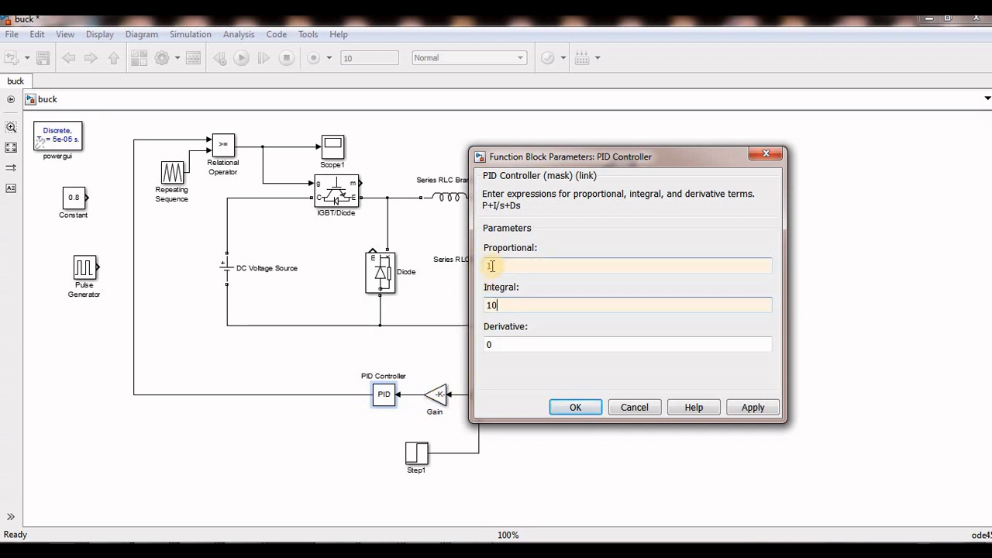
click(501, 308)
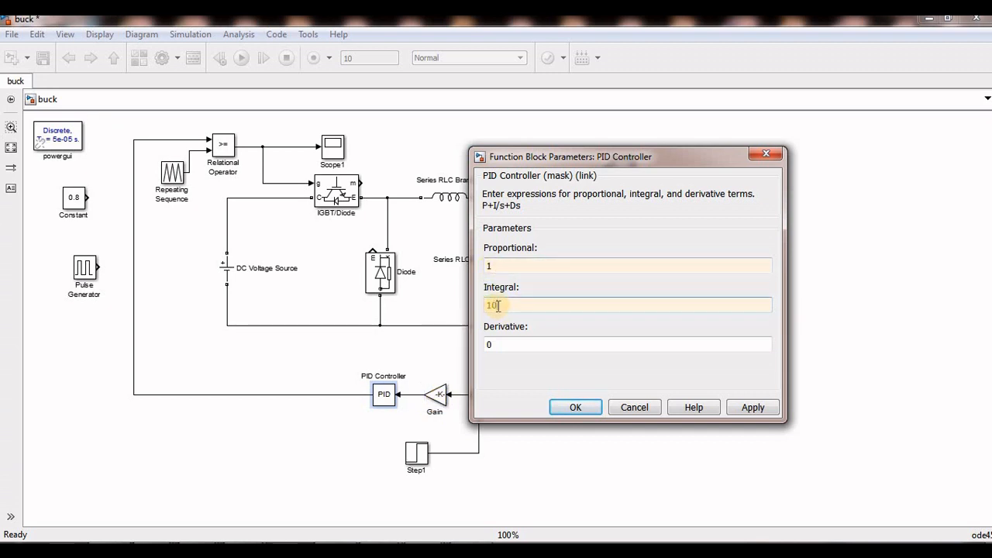
click(574, 407)
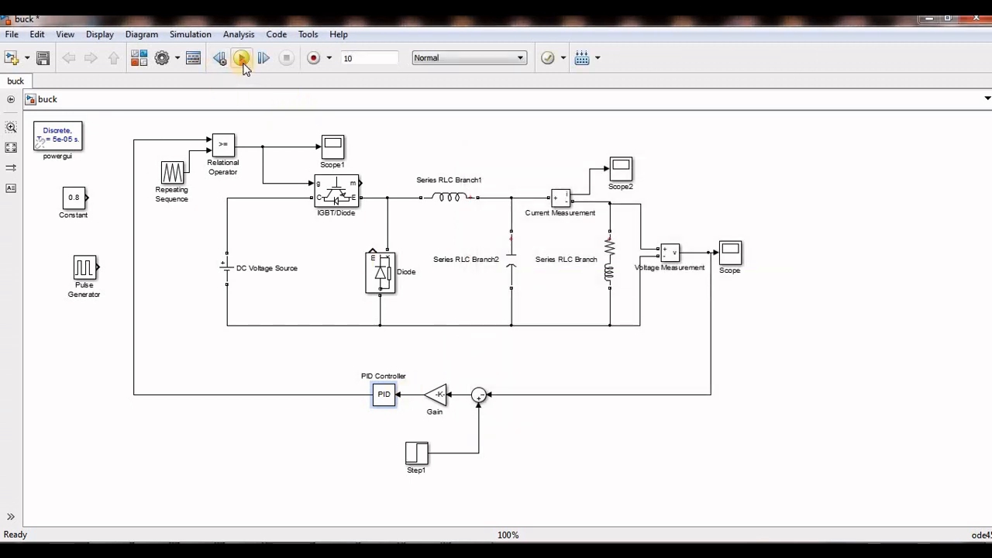
Run the closed-loop simulation with the scaled error and new PID gains and examine the autoscaled output voltage on Scope.
click(242, 60)
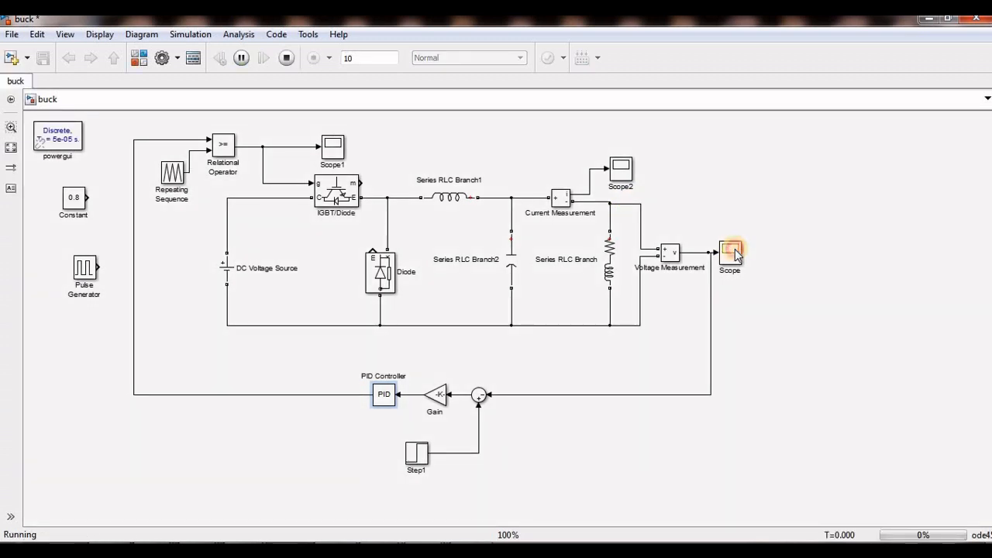
double_click(731, 251)
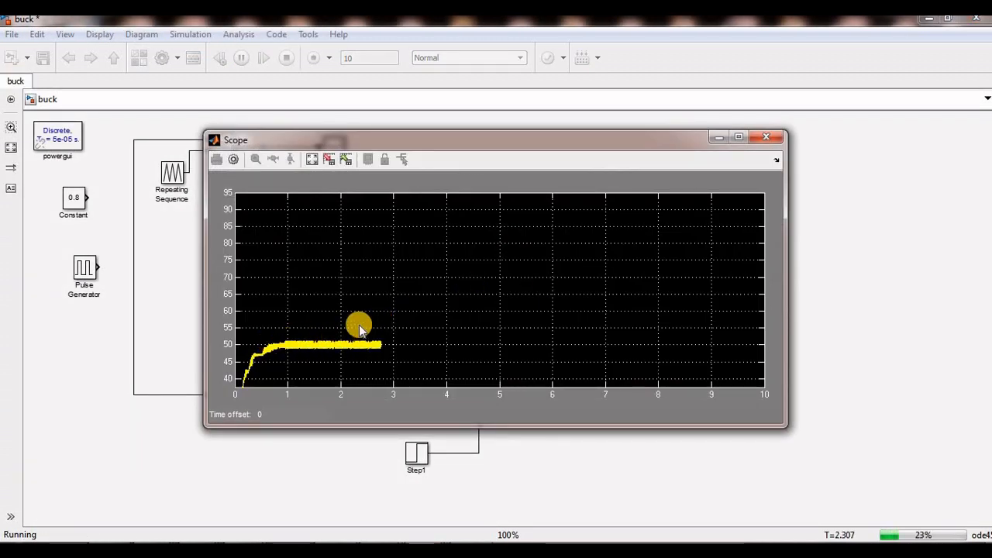
click(311, 159)
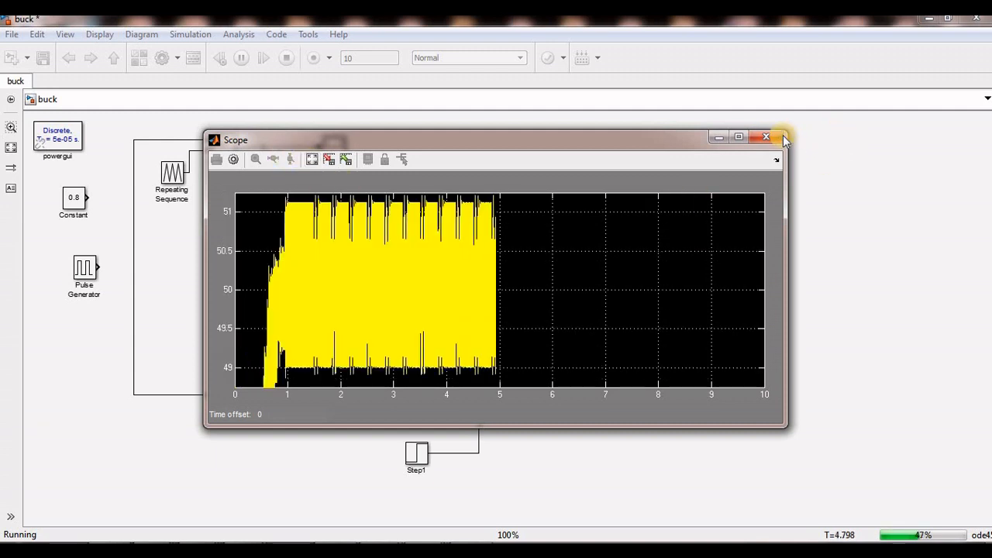
click(314, 162)
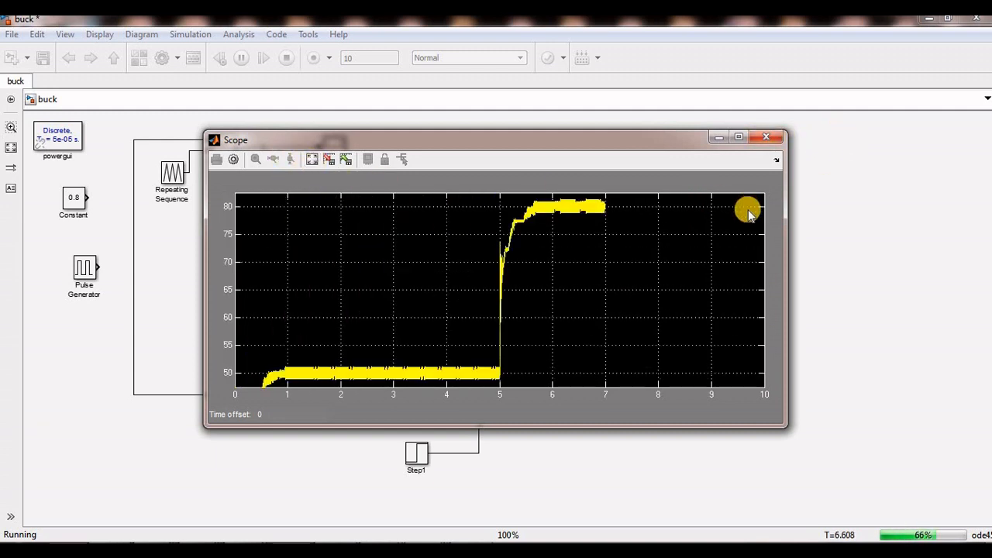
click(766, 136)
click(437, 397)
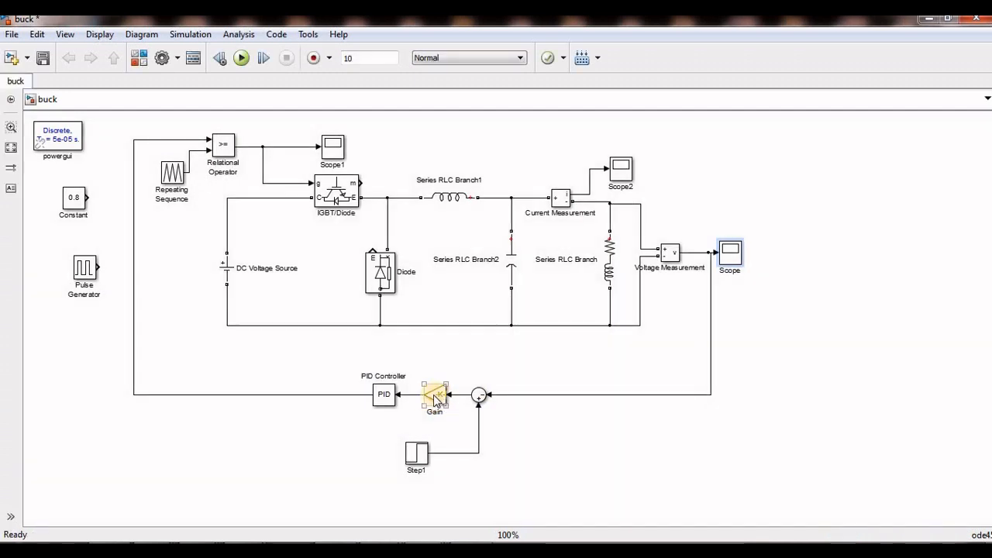
click(384, 396)
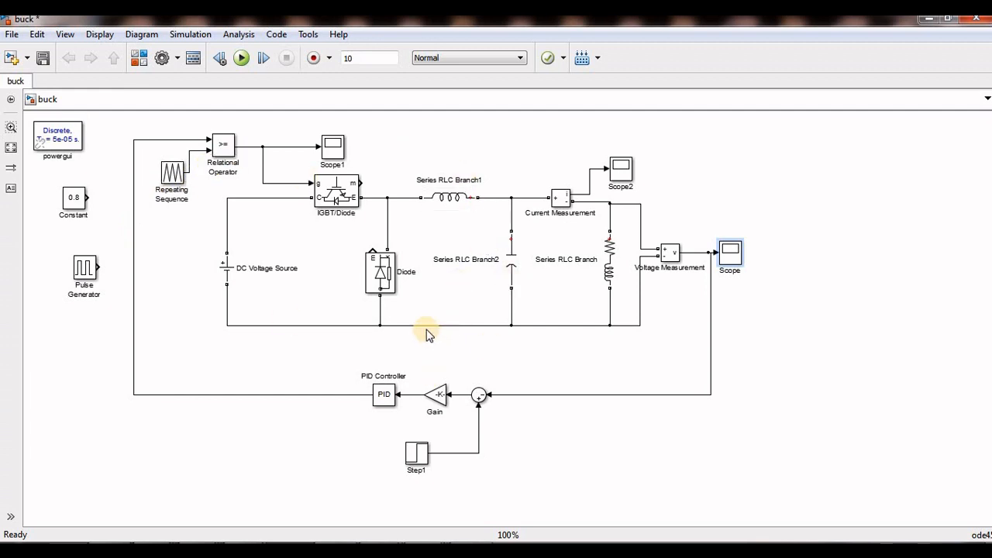
click(386, 396)
click(278, 445)
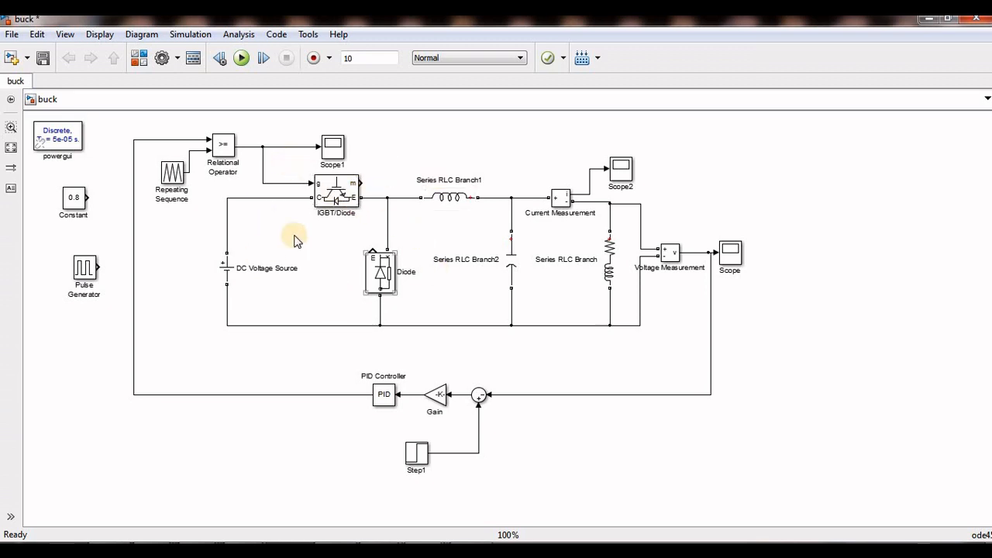
Delete the gate signal line to the IGBT/Diode and the line joining the Diode to the upper wire.
right_click(273, 184)
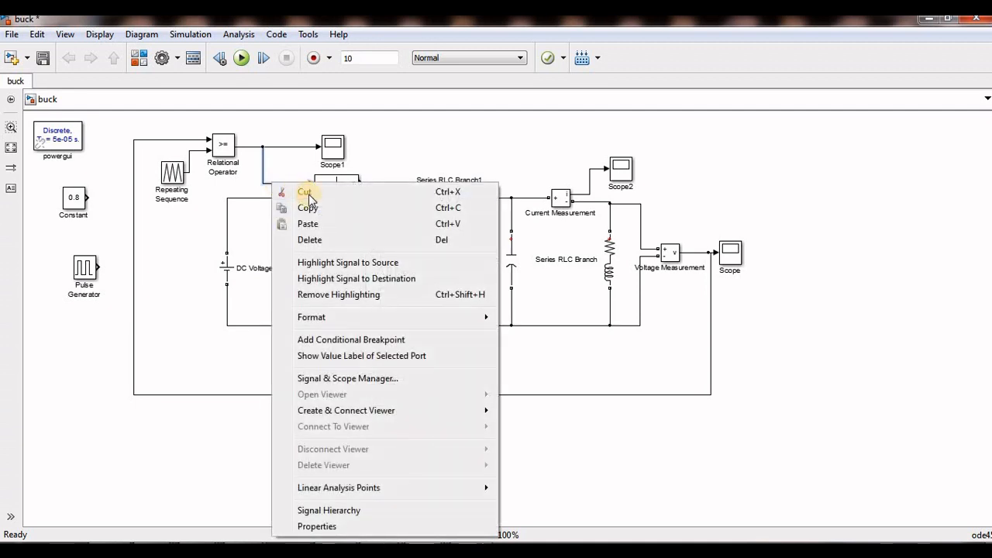
click(310, 239)
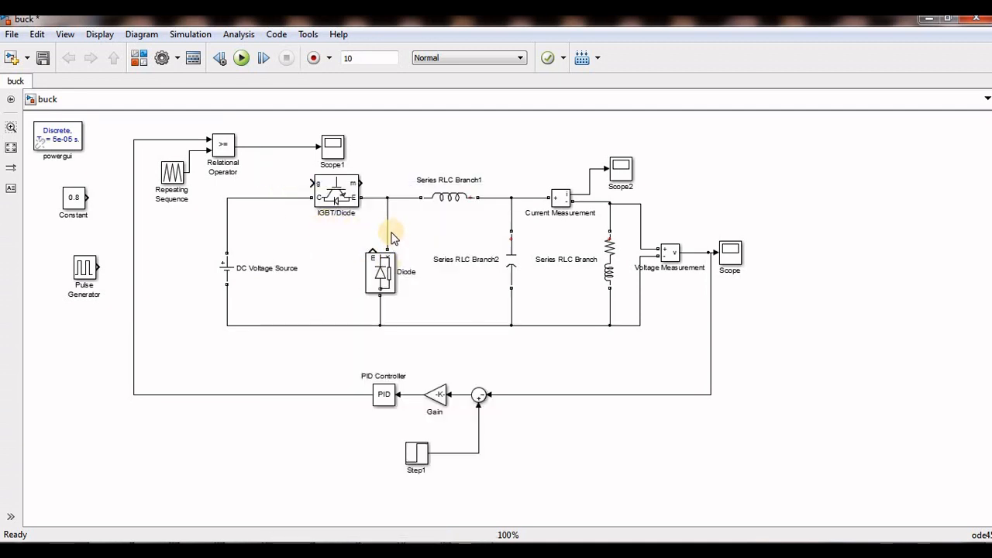
click(380, 260)
right_click(386, 228)
click(423, 267)
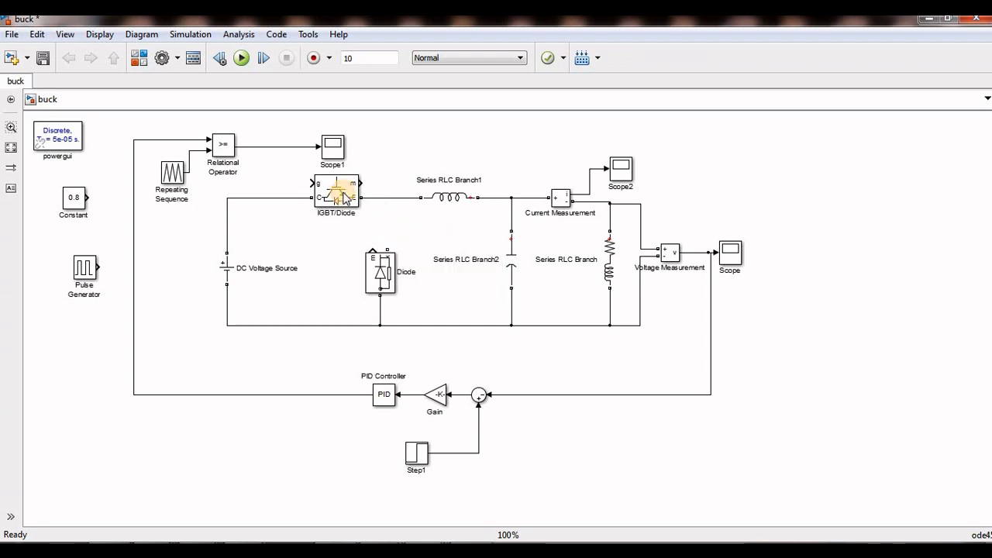
Shift the IGBT/Diode toward Series RLC Branch1 and delete the line connecting the two blocks.
click(337, 198)
drag(335, 194, 365, 195)
click(456, 200)
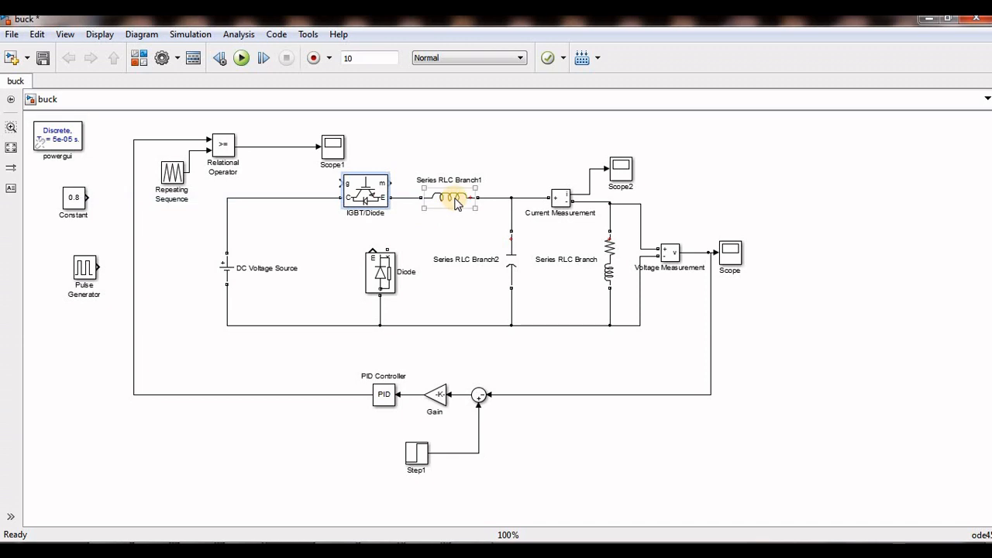
right_click(414, 208)
click(416, 208)
click(440, 202)
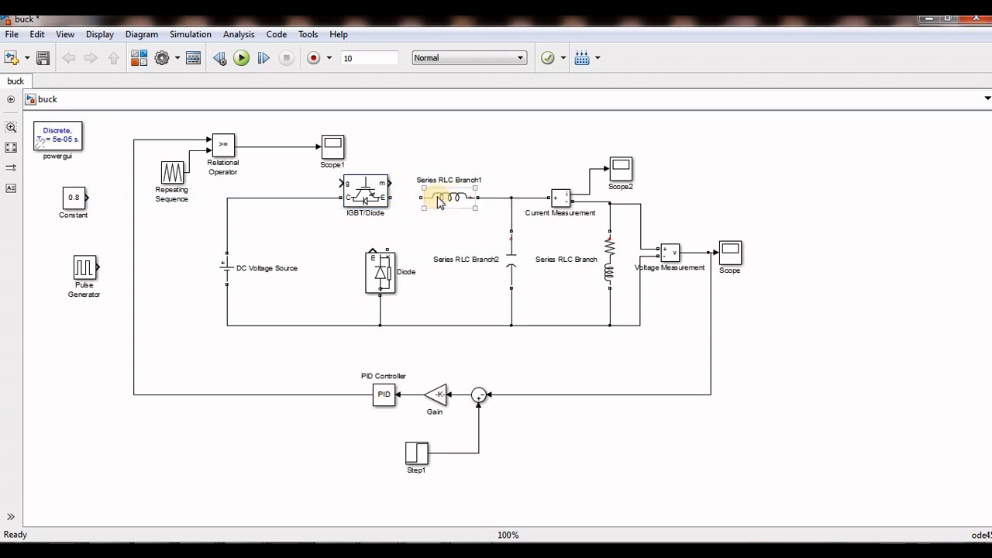
Move the IGBT/Diode above the main path and connect Series RLC Branch1 directly to the DC Voltage Source line in its place.
drag(358, 194, 383, 145)
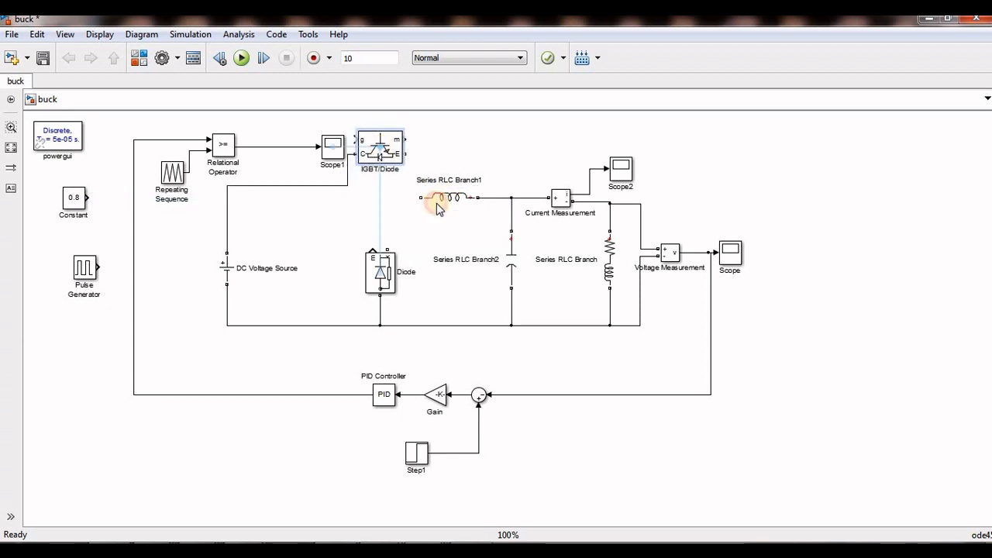
drag(423, 198, 348, 186)
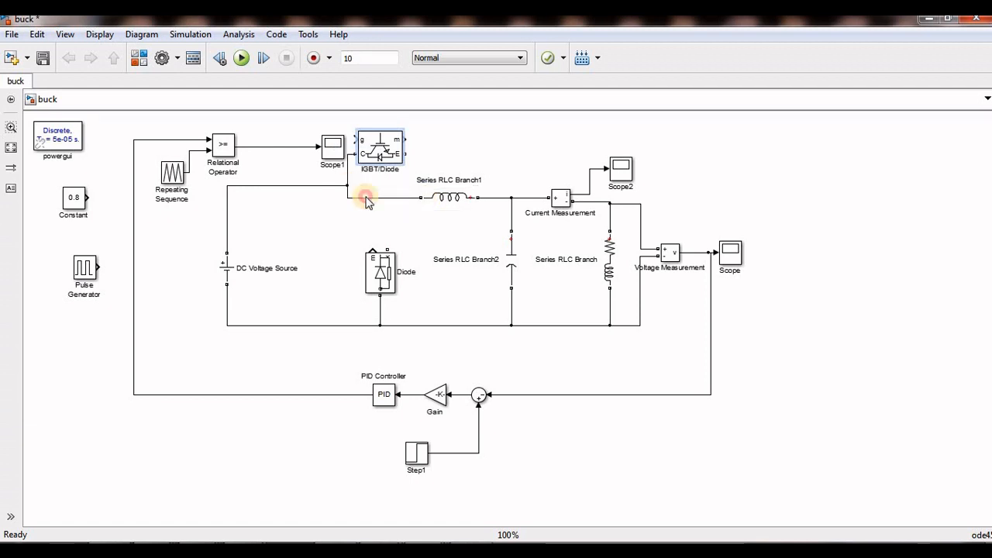
drag(442, 199, 376, 183)
Delete the line between Series RLC Branch1 and the Series RLC Branch2 node and align the inductor with the source line.
right_click(445, 184)
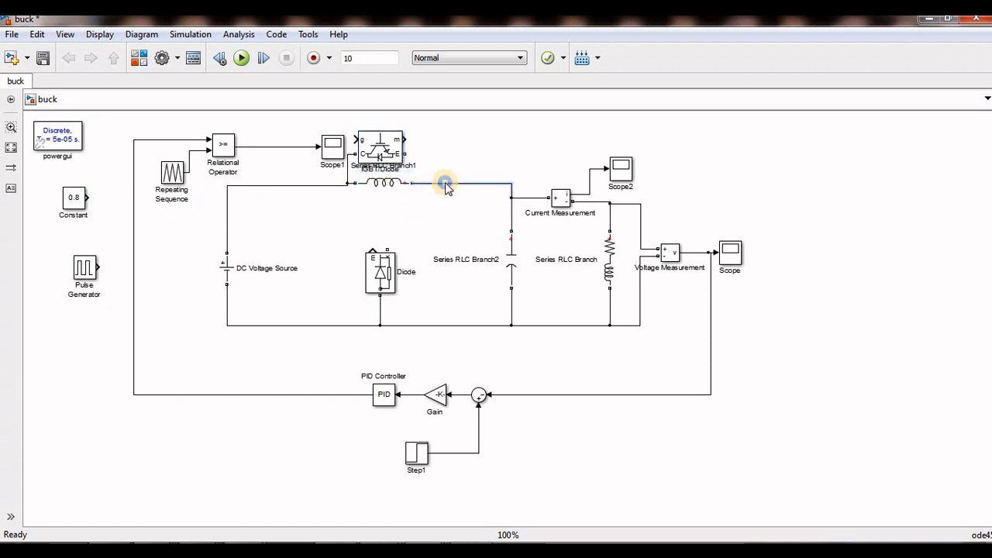
key(Delete)
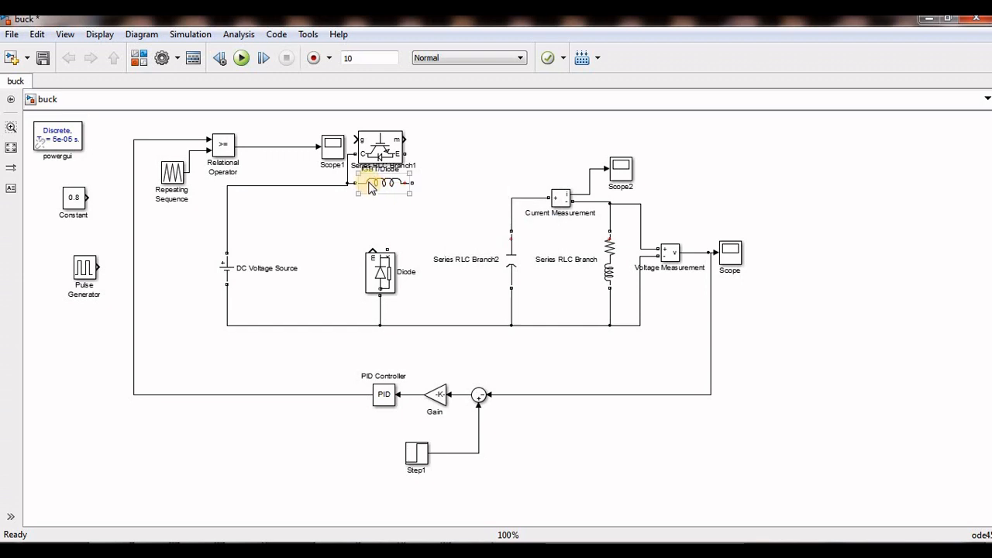
drag(371, 185, 357, 186)
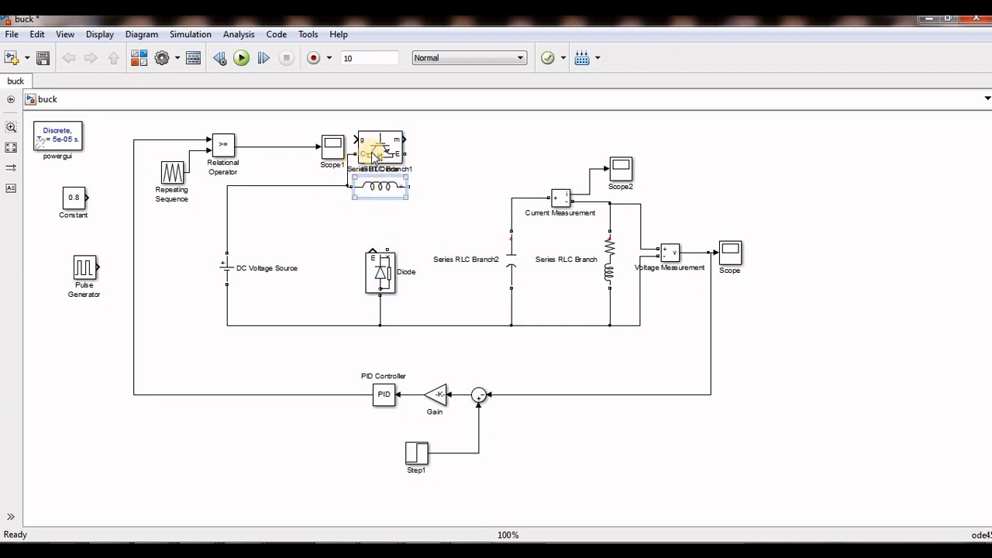
Move the IGBT/Diode below Series RLC Branch1 and delete the line on its collector.
drag(372, 150, 346, 252)
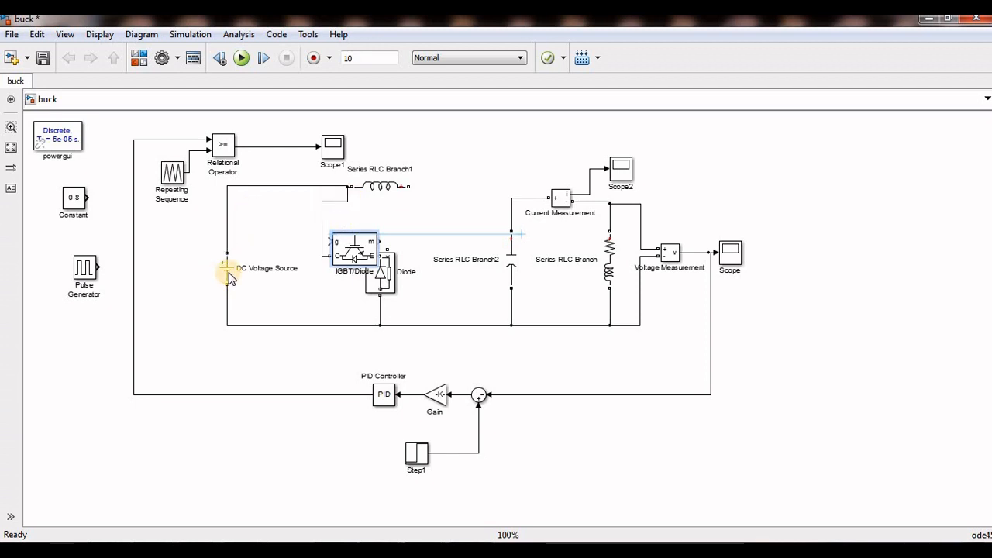
right_click(342, 204)
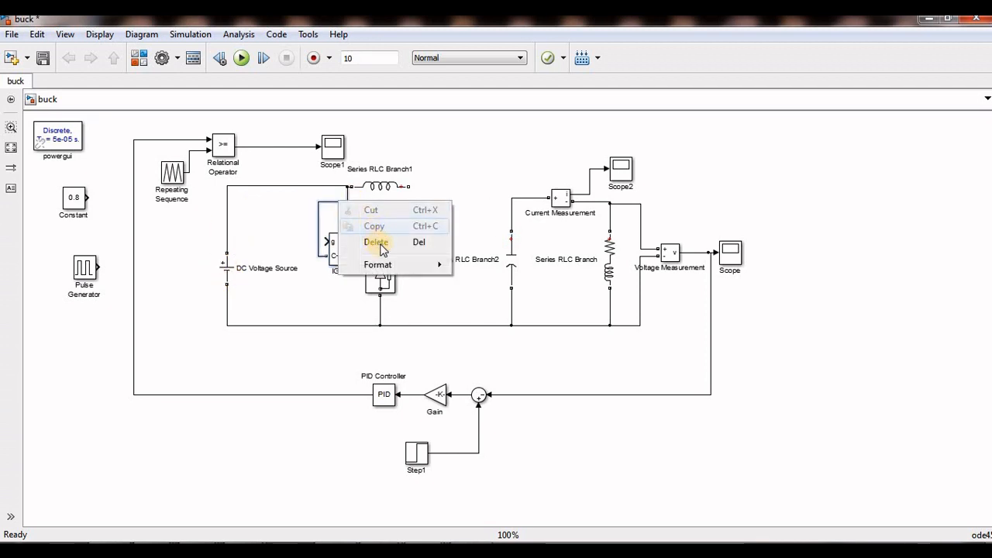
click(376, 242)
Detach the Diode from the return line, rotate it horizontally and wire it in series between Series RLC Branch1 and the capacitor node.
click(386, 269)
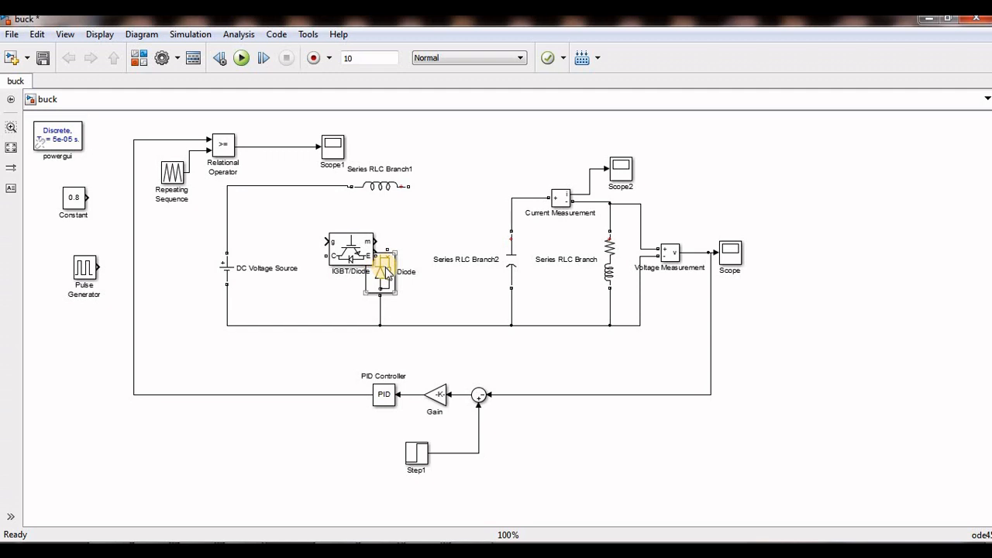
click(380, 314)
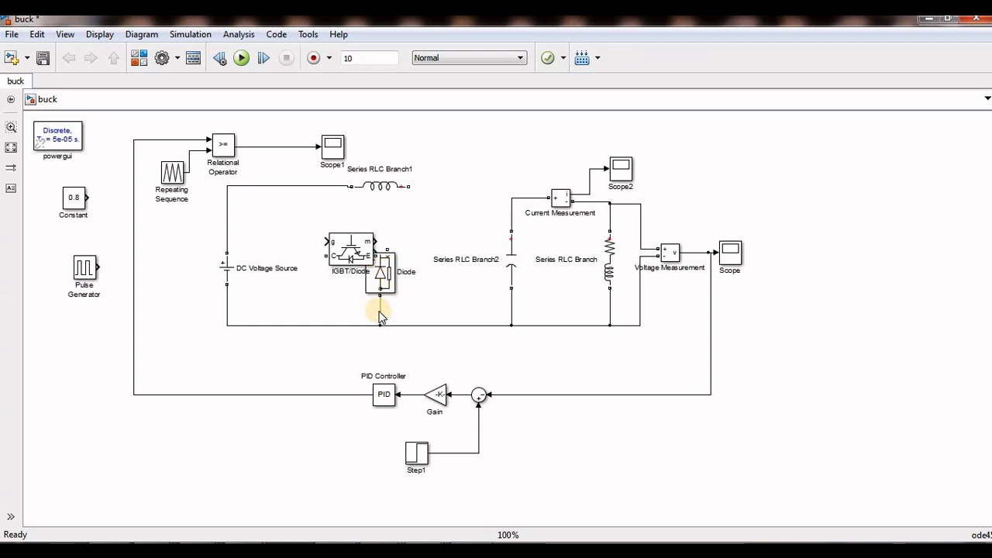
right_click(381, 306)
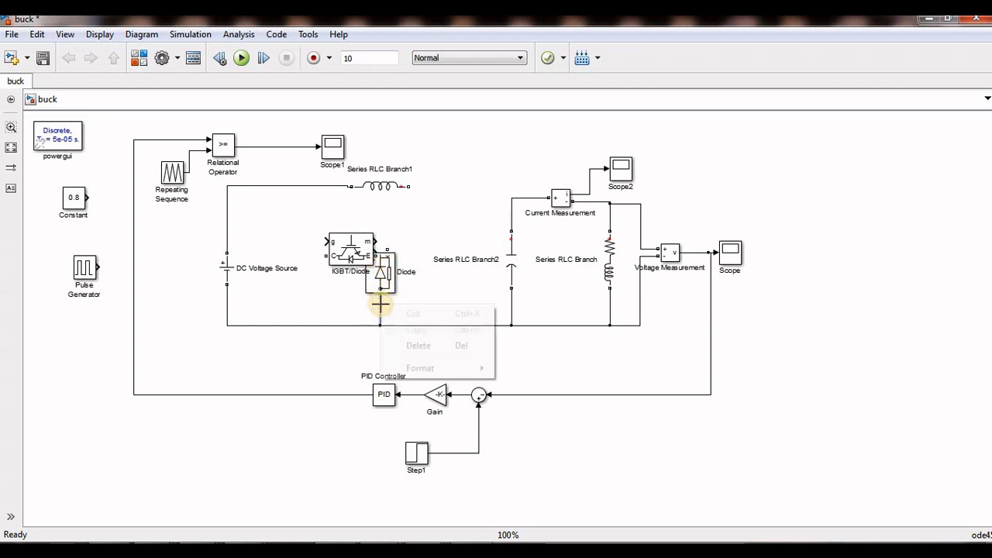
click(422, 348)
drag(424, 222, 449, 199)
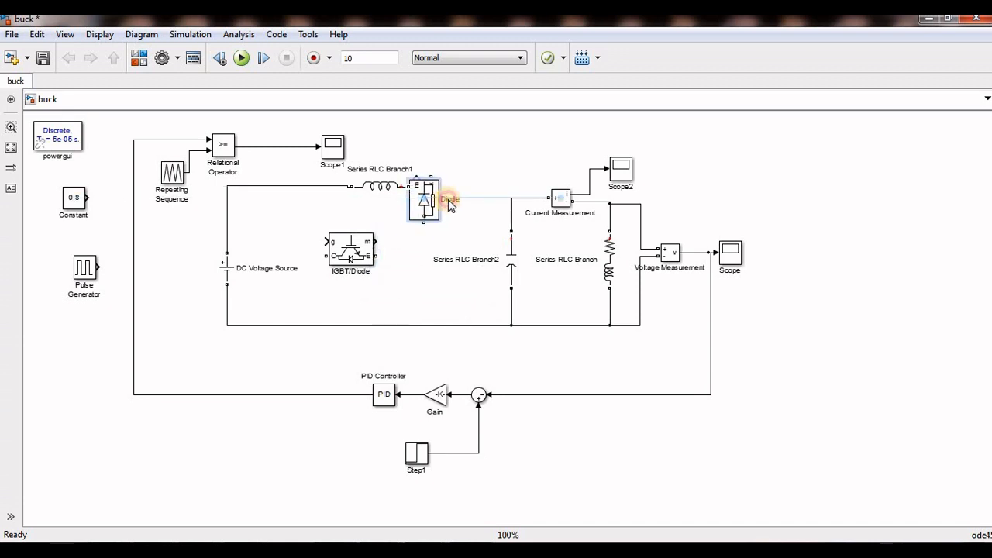
key(ctrl+r)
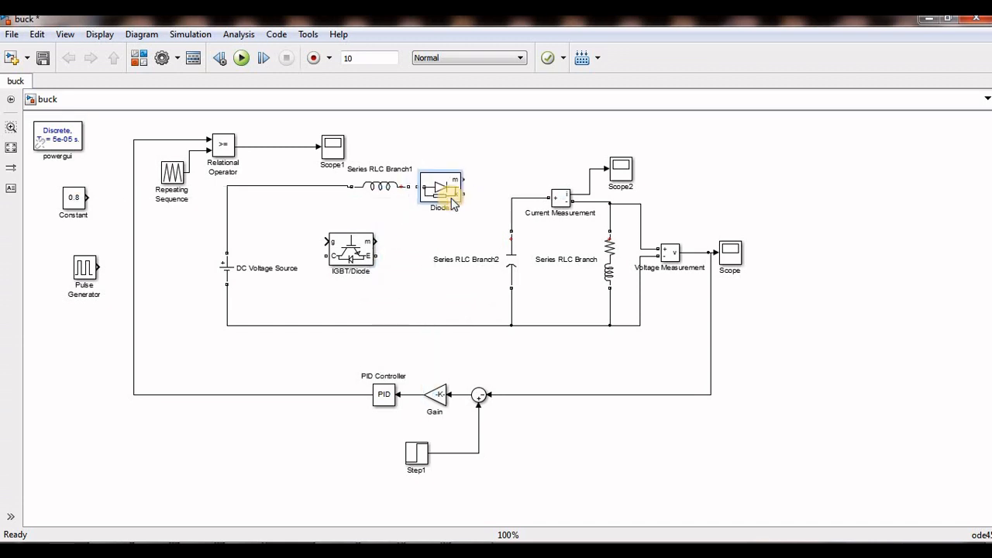
drag(452, 203, 470, 203)
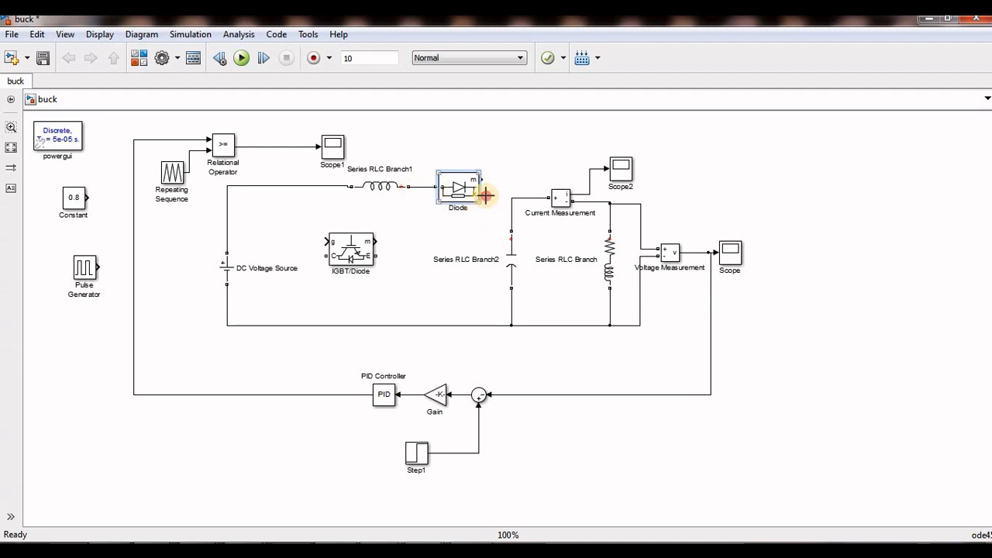
drag(485, 195, 511, 198)
Rotate the IGBT/Diode upright and connect it between the inductor-Diode line and the return line, shifting Series RLC Branch1 toward the source.
drag(349, 251, 370, 250)
key(ctrl+r)
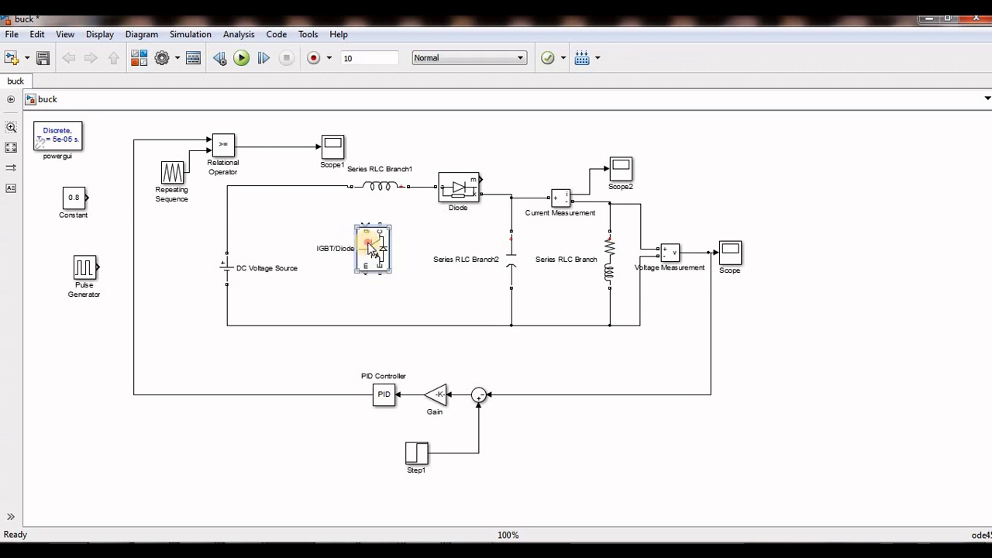
drag(370, 246, 378, 250)
drag(373, 194, 311, 187)
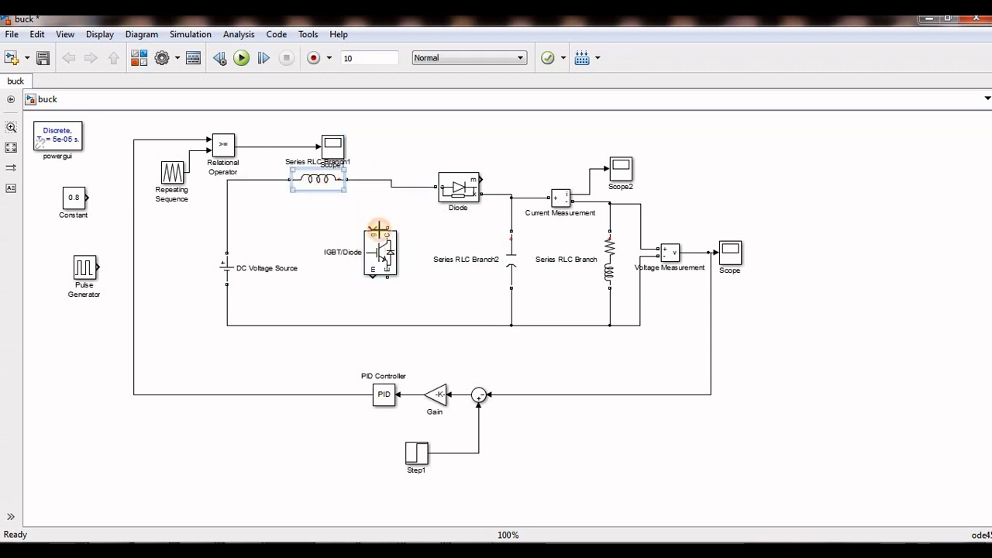
drag(387, 230, 390, 189)
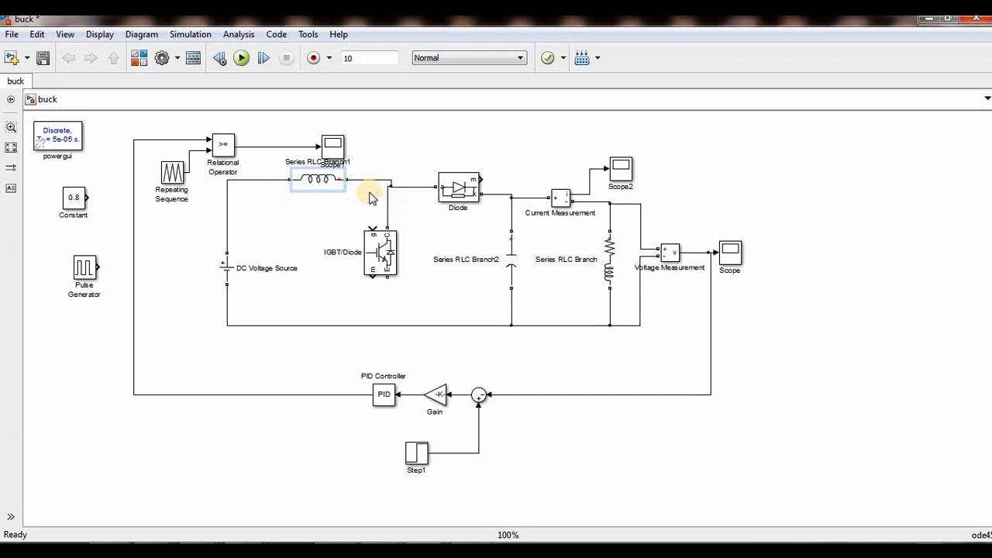
drag(325, 184, 320, 193)
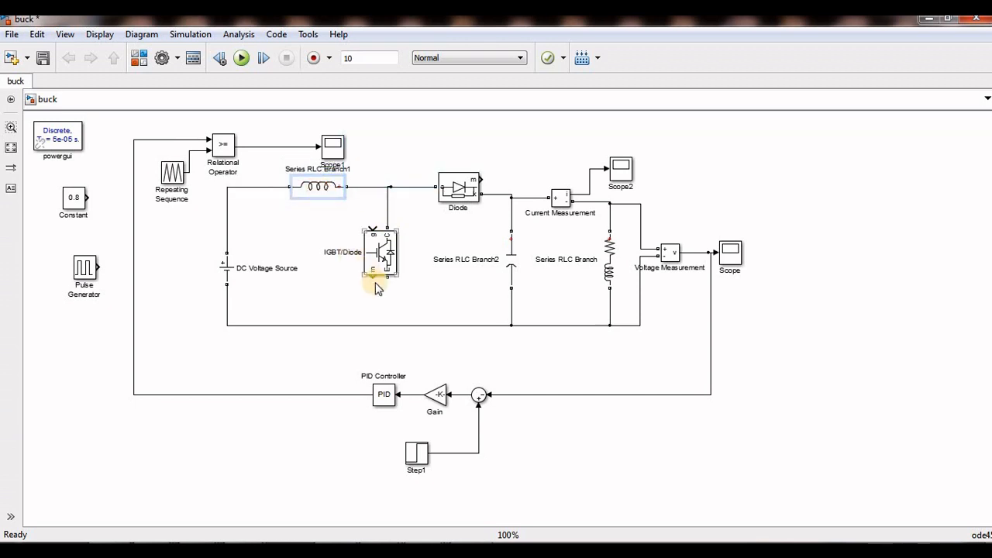
drag(386, 279, 388, 324)
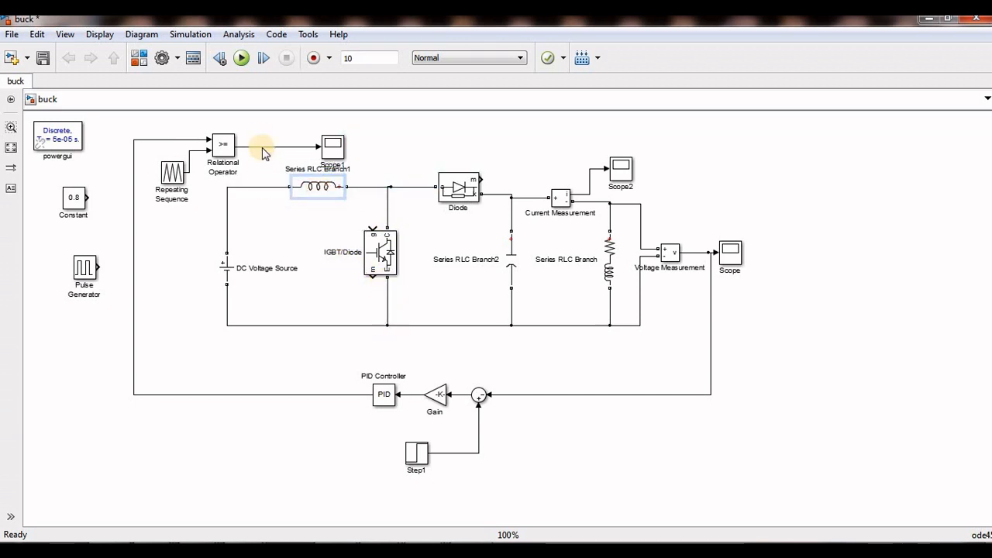
Move the Repeating Sequence, Relational Operator and Scope1 below the power circuit and connect the Relational Operator output to the IGBT/Diode gate.
drag(147, 171, 239, 118)
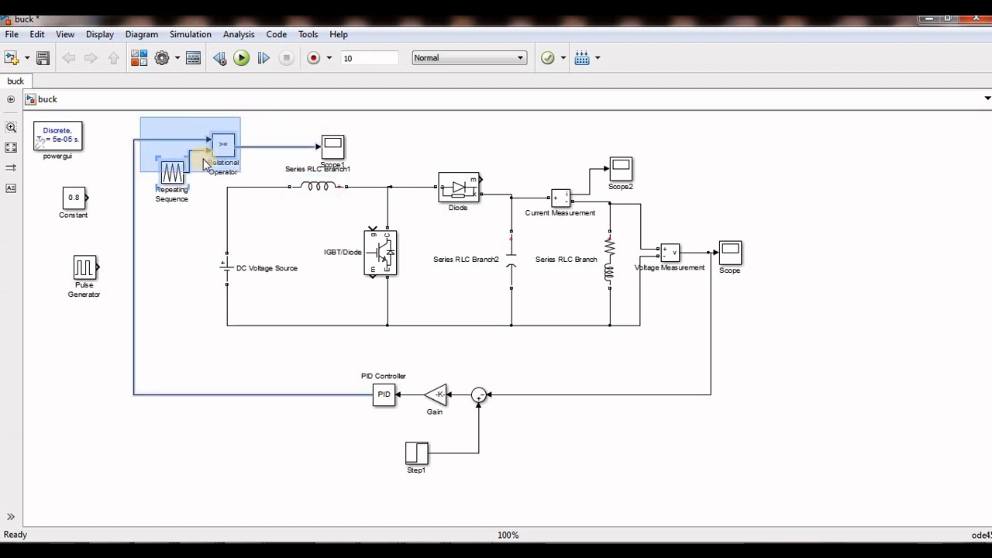
drag(192, 230, 194, 362)
drag(341, 155, 481, 370)
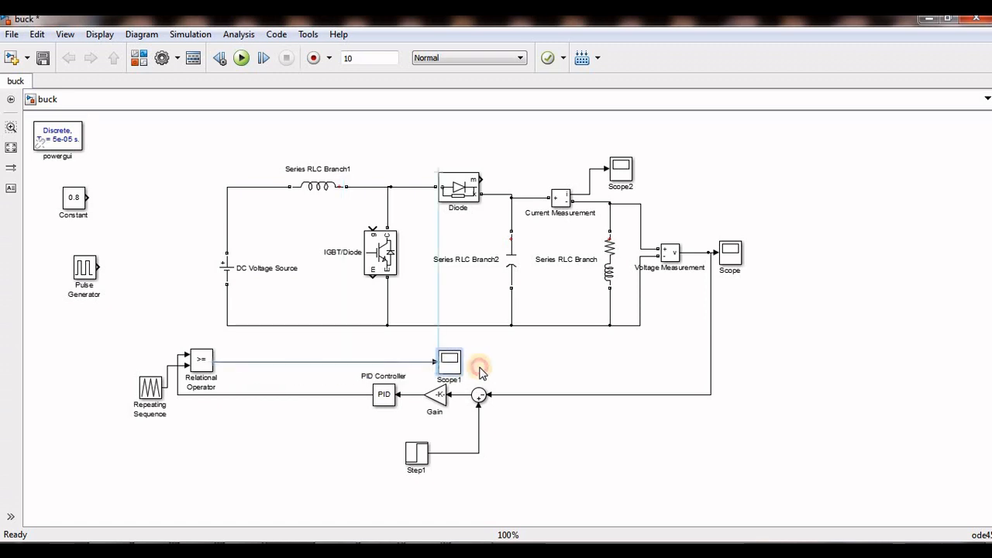
click(144, 364)
drag(150, 388, 150, 365)
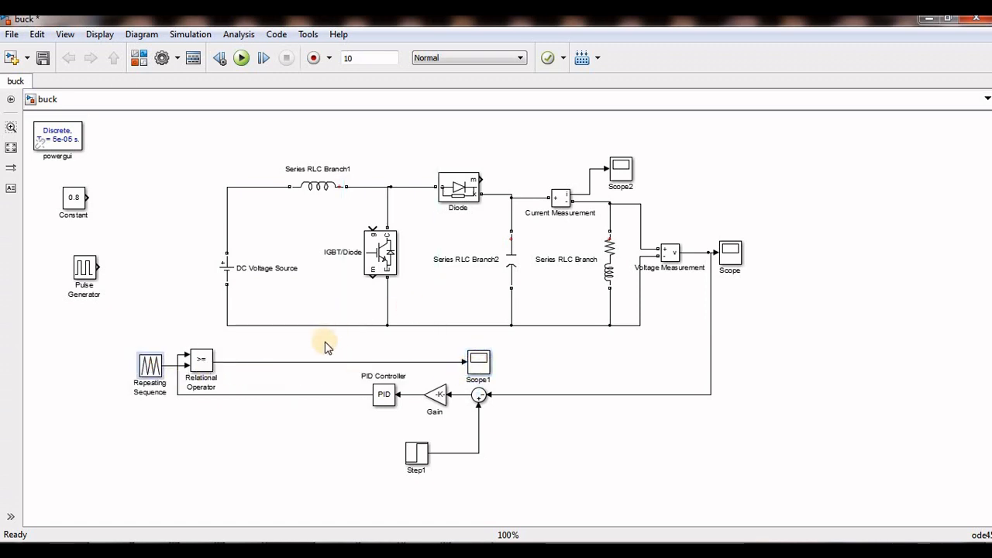
drag(368, 226, 311, 362)
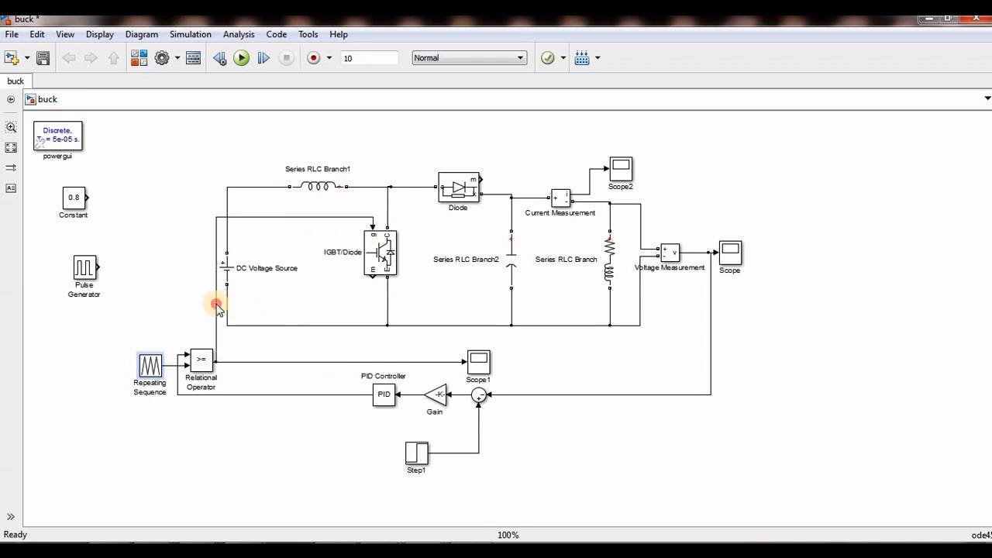
drag(217, 307, 311, 306)
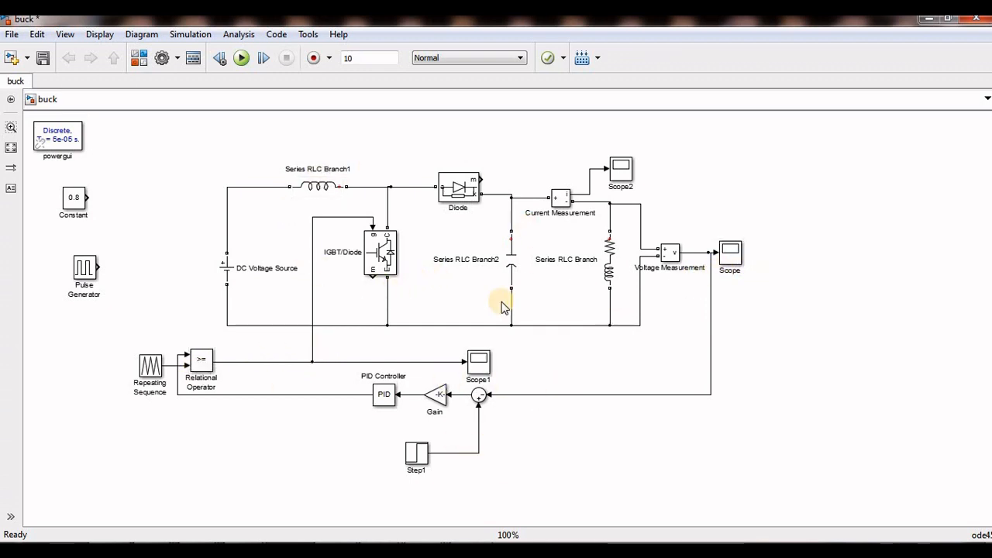
Set the Step1 block's initial value to 120 and its final value to 200.
drag(582, 181, 559, 193)
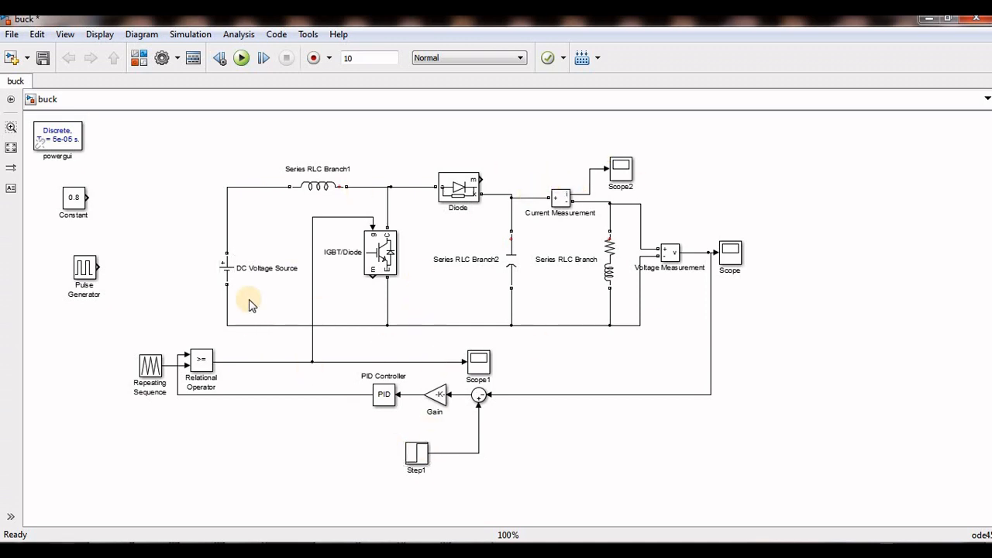
double_click(417, 456)
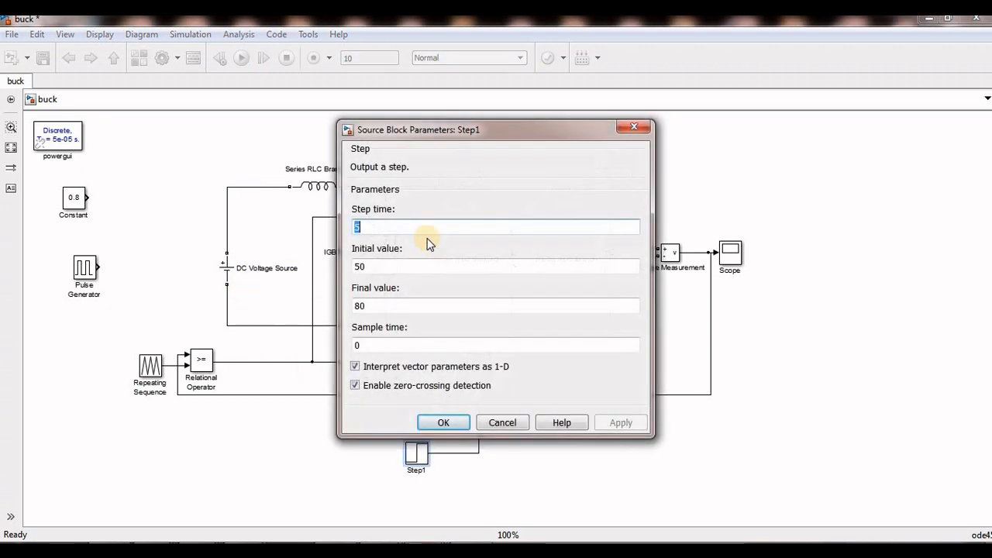
double_click(385, 266)
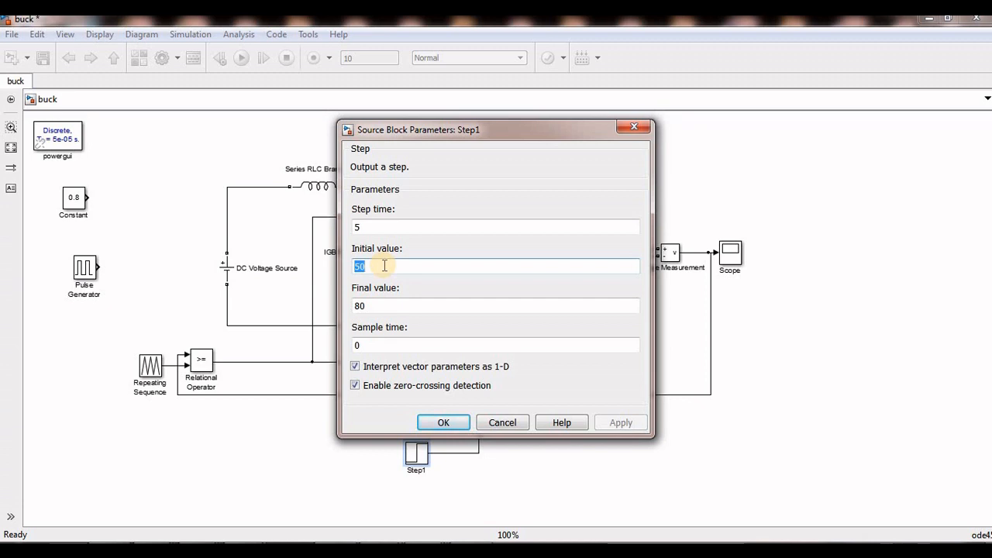
text(12)
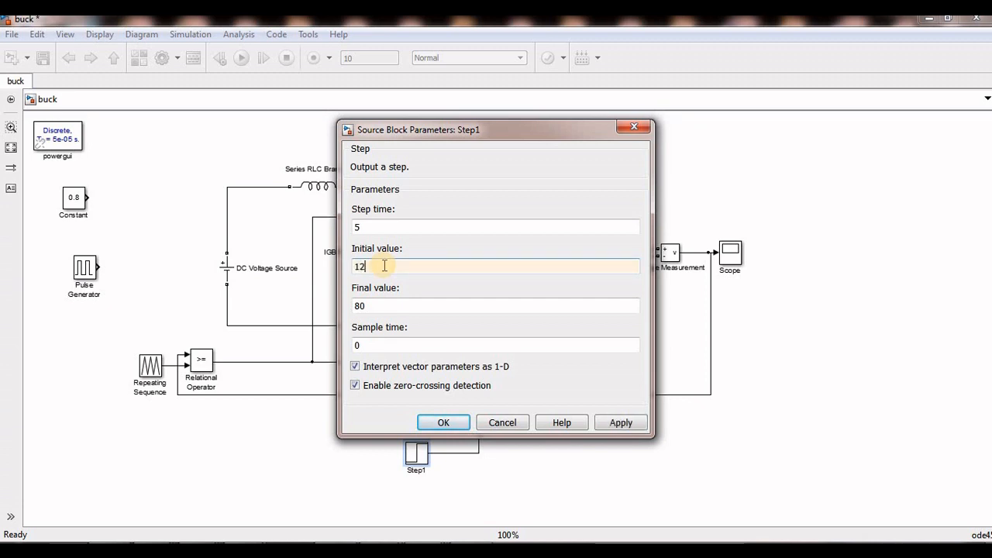
double_click(388, 307)
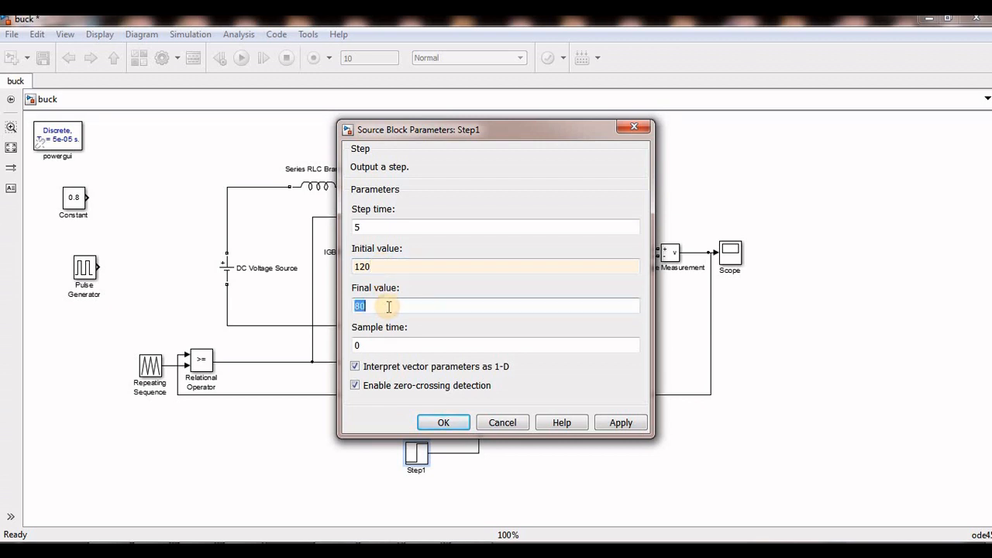
text(200)
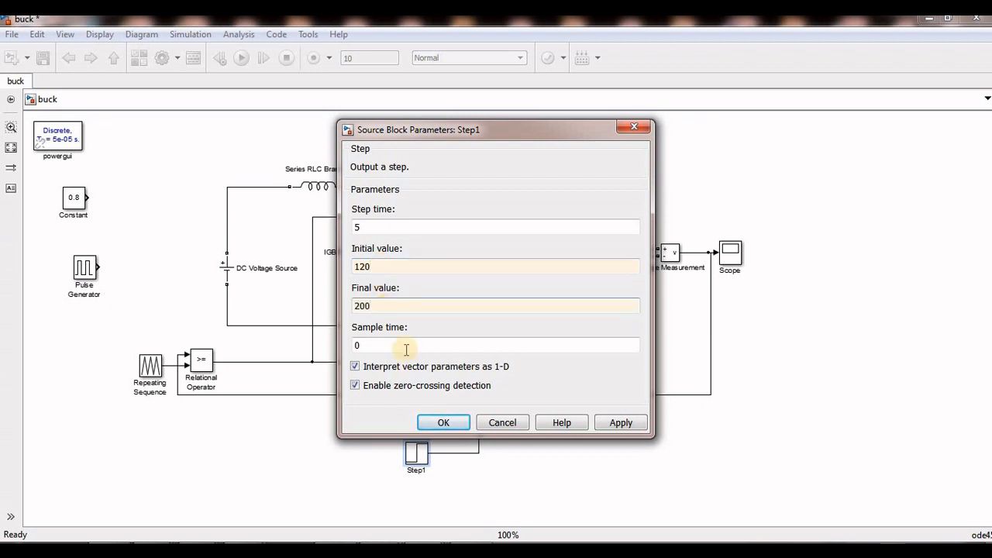
click(439, 423)
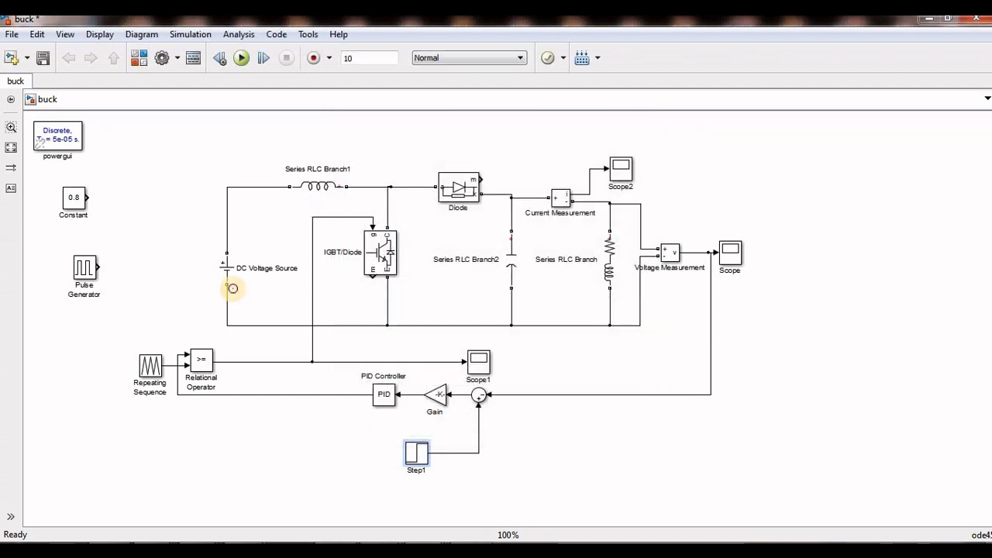
Run the simulation and view the output voltage in Scope, autoscaling the plot as it runs.
click(242, 62)
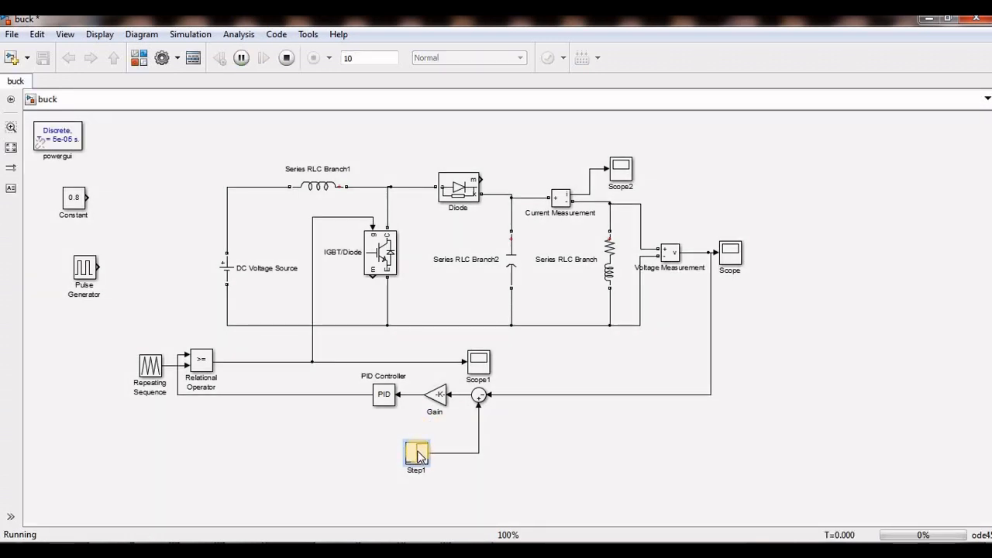
double_click(732, 254)
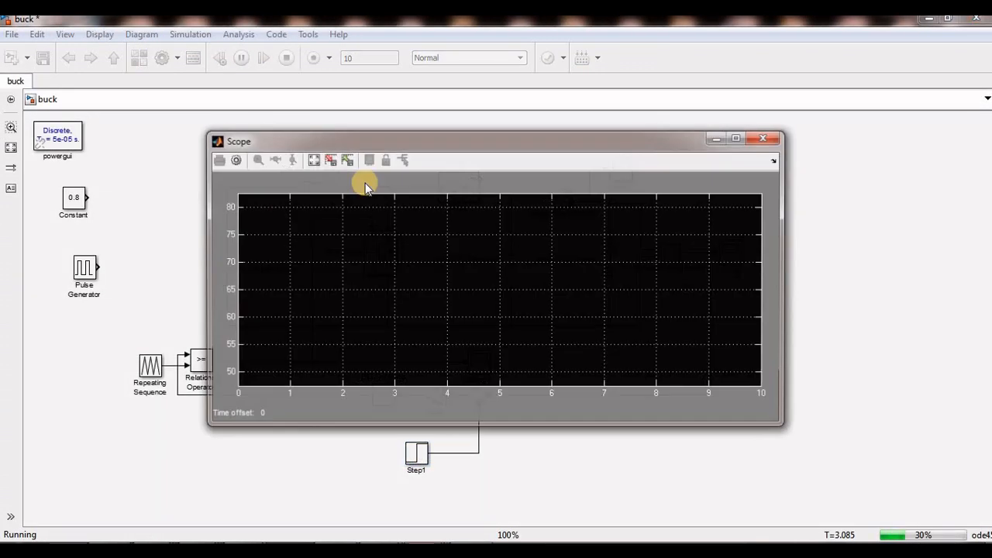
click(313, 159)
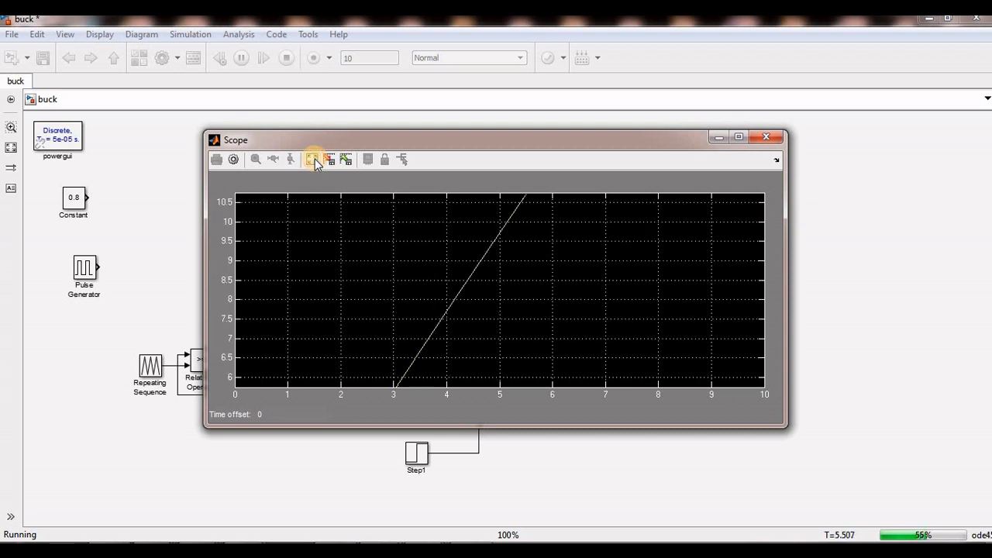
click(312, 159)
click(312, 158)
click(312, 159)
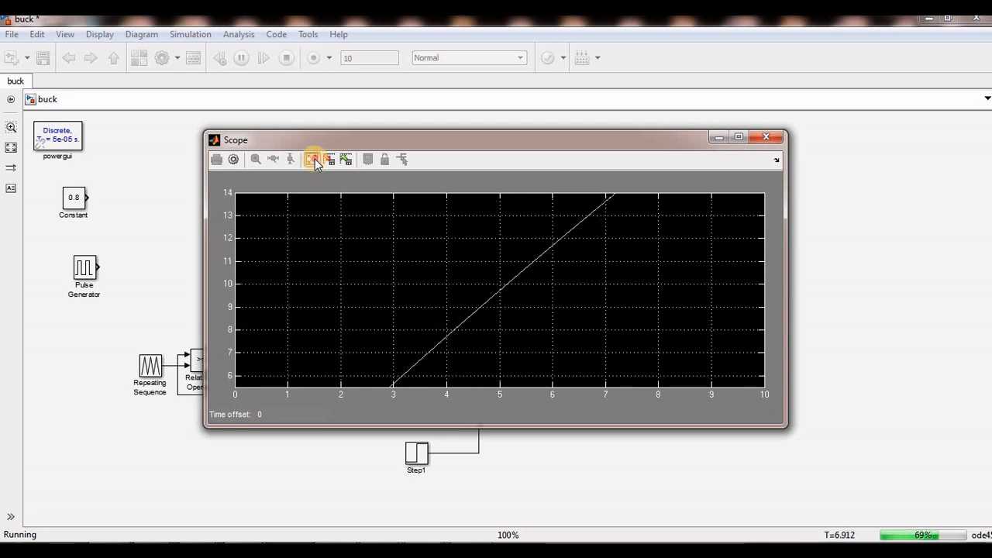
click(312, 159)
click(766, 137)
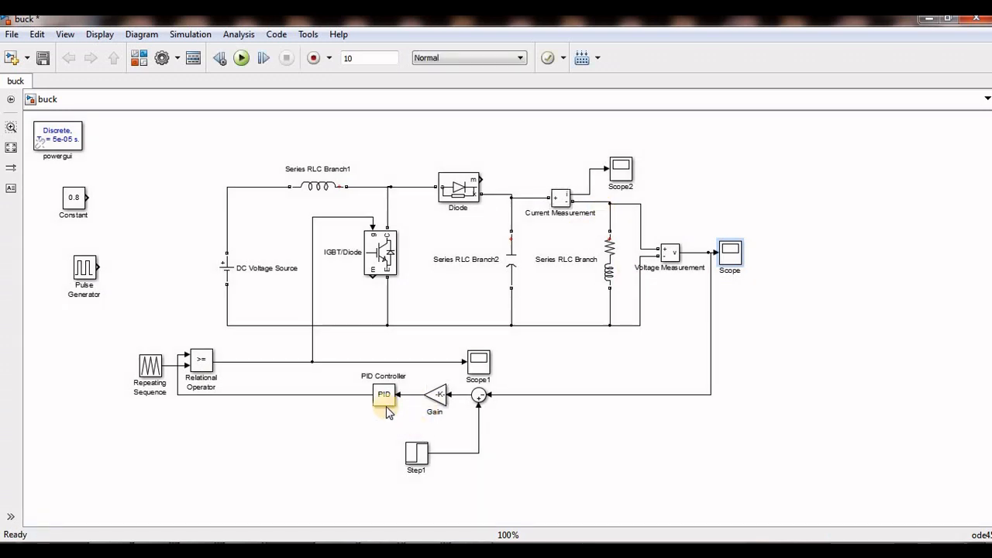
Inspect the Relational Operator's gate signal in Scope1 with the axes autoscaled, and close the scope.
double_click(478, 362)
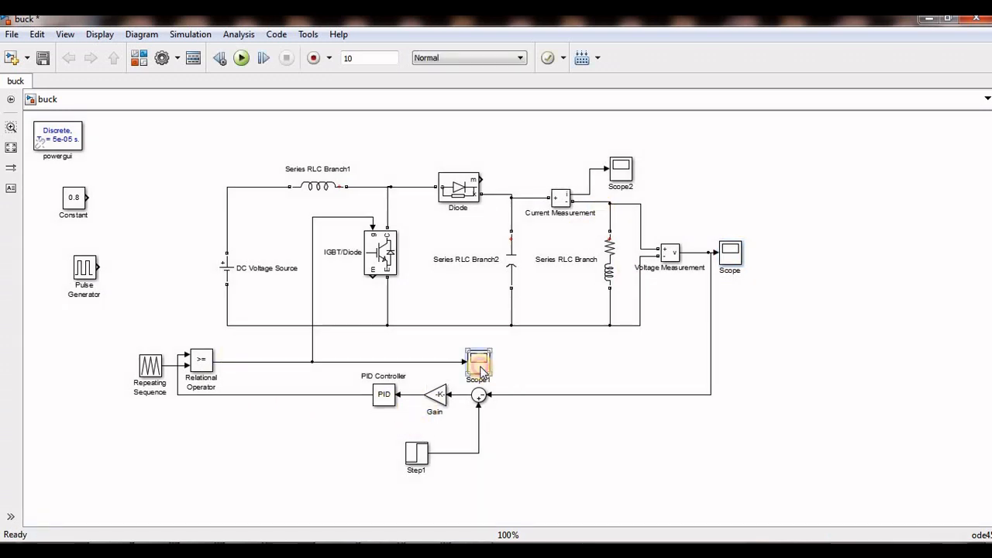
click(479, 200)
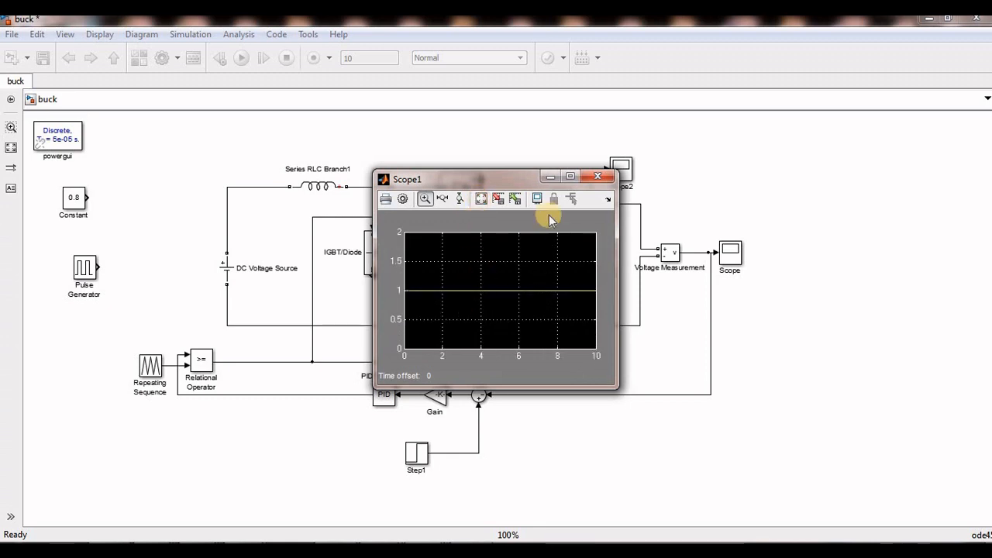
click(598, 176)
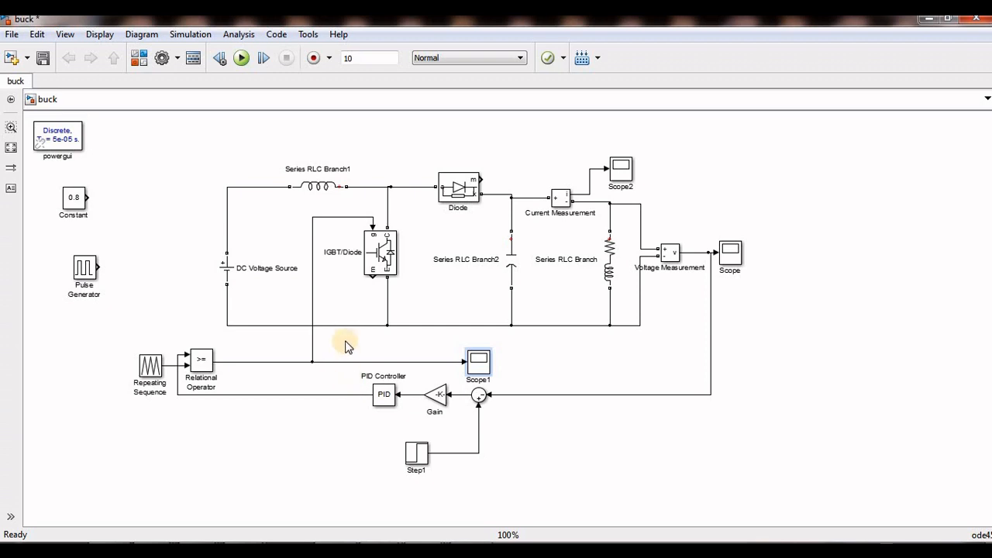
Reopen Scope to examine the full output voltage curve of the finished run, fitted to the axes.
double_click(729, 256)
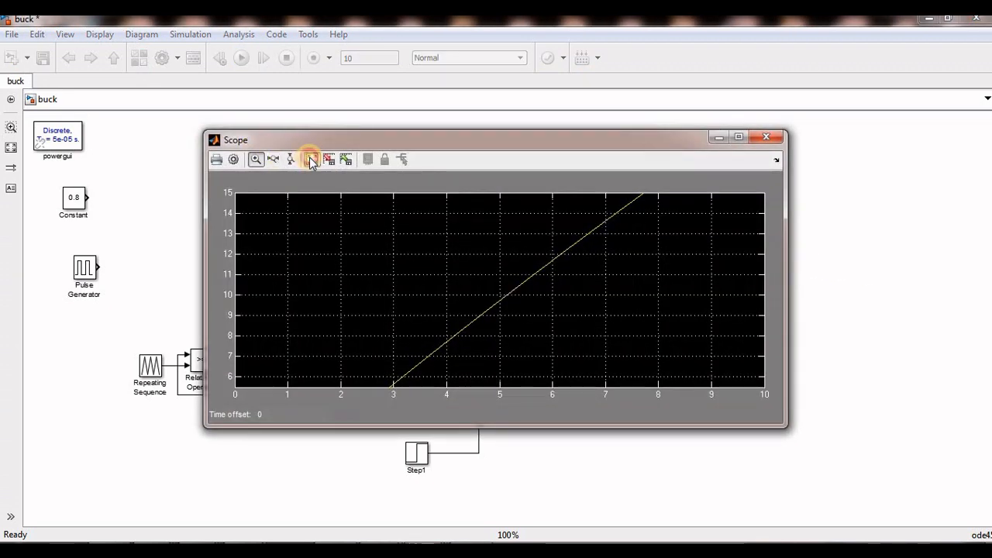
click(310, 159)
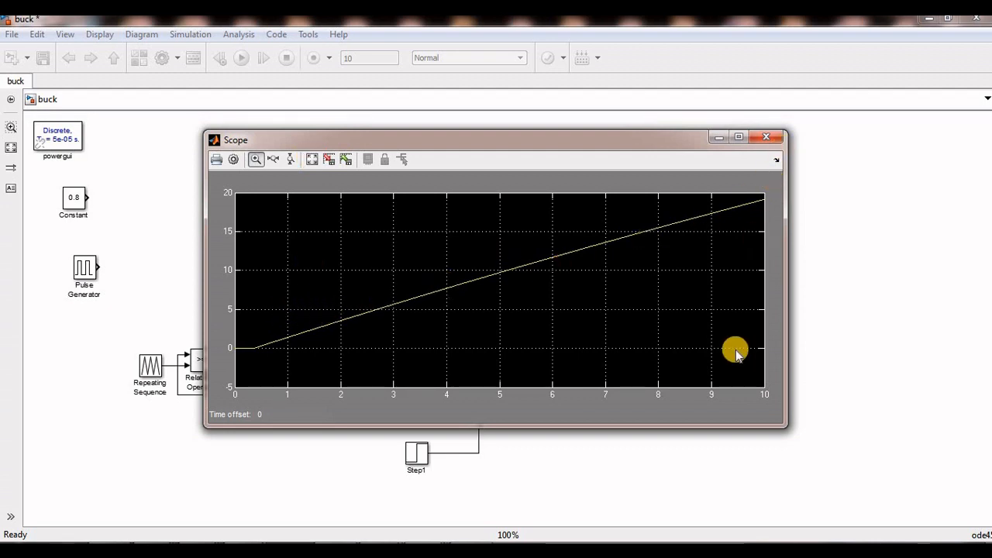
click(762, 138)
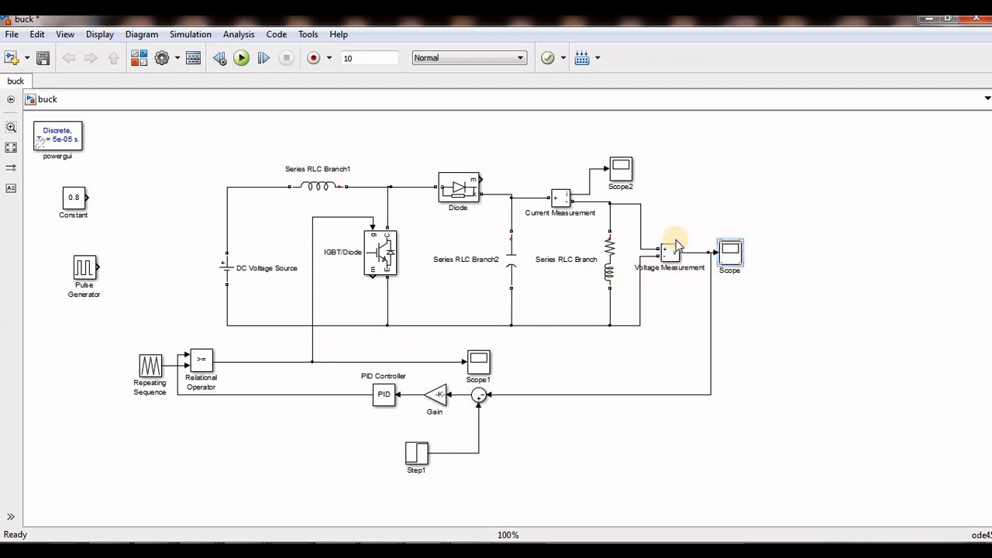
double_click(736, 257)
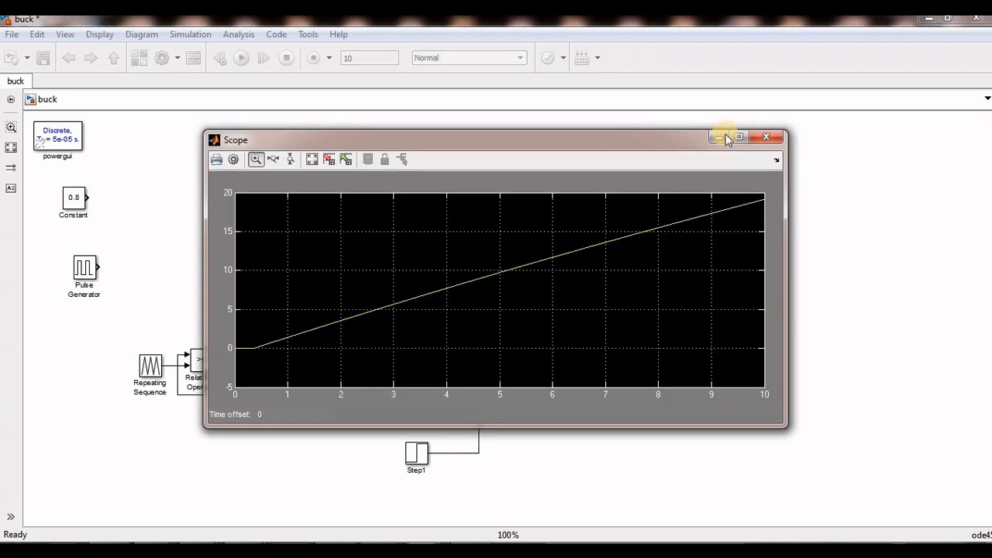
click(776, 140)
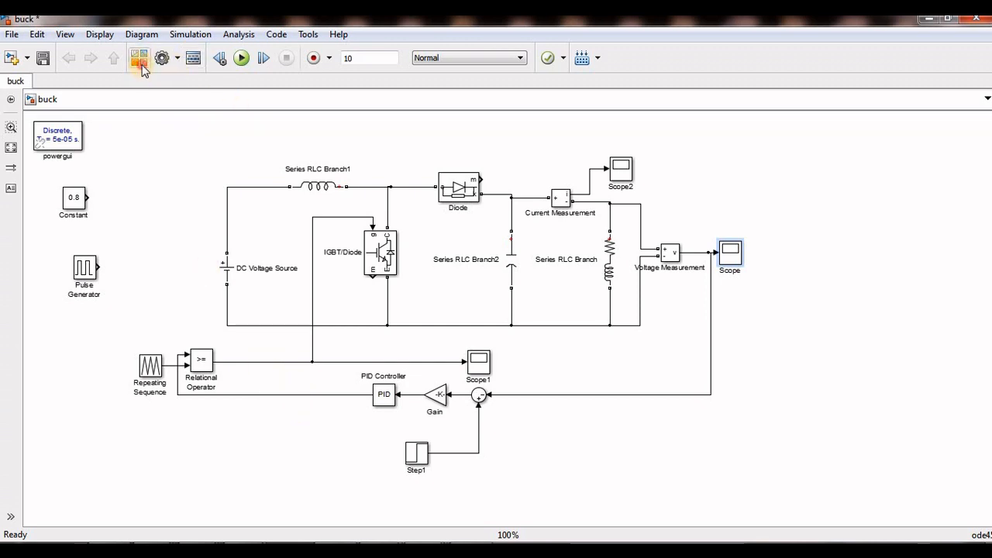
Insert a Saturation block from the Commonly Used Blocks library into the line from the PID Controller to the Relational Operator.
click(139, 61)
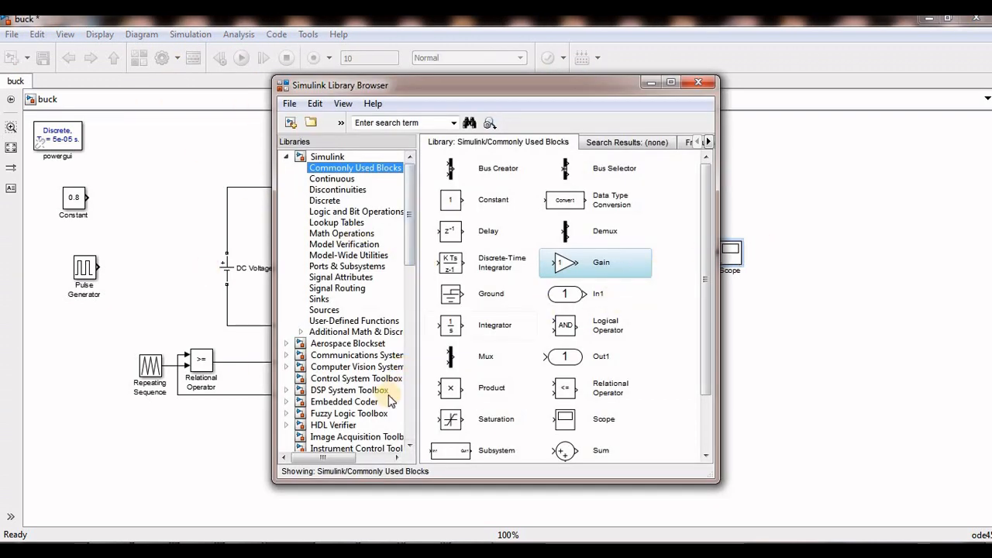
click(469, 419)
drag(722, 400, 285, 397)
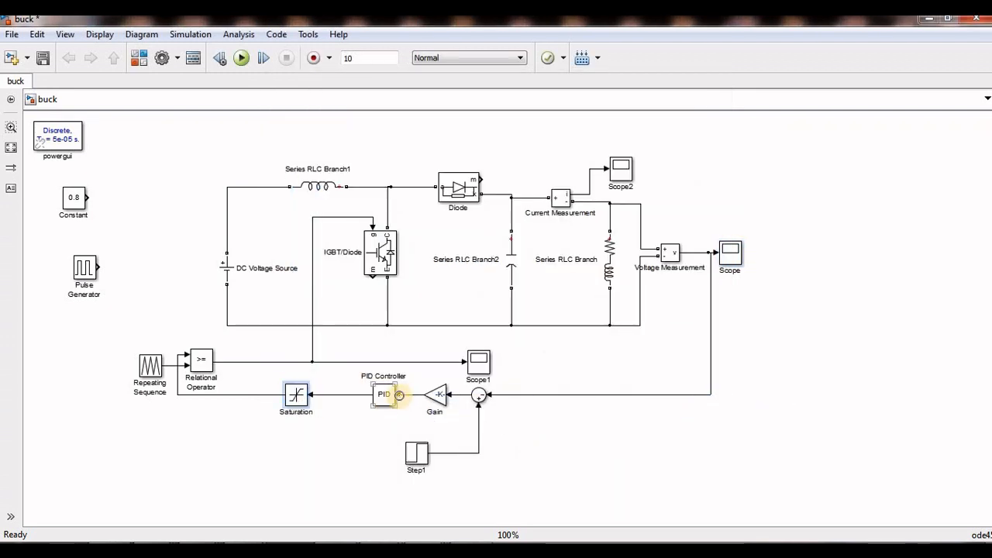
Set the Saturation block's upper limit to 0.75 and its lower limit to 0.
double_click(296, 395)
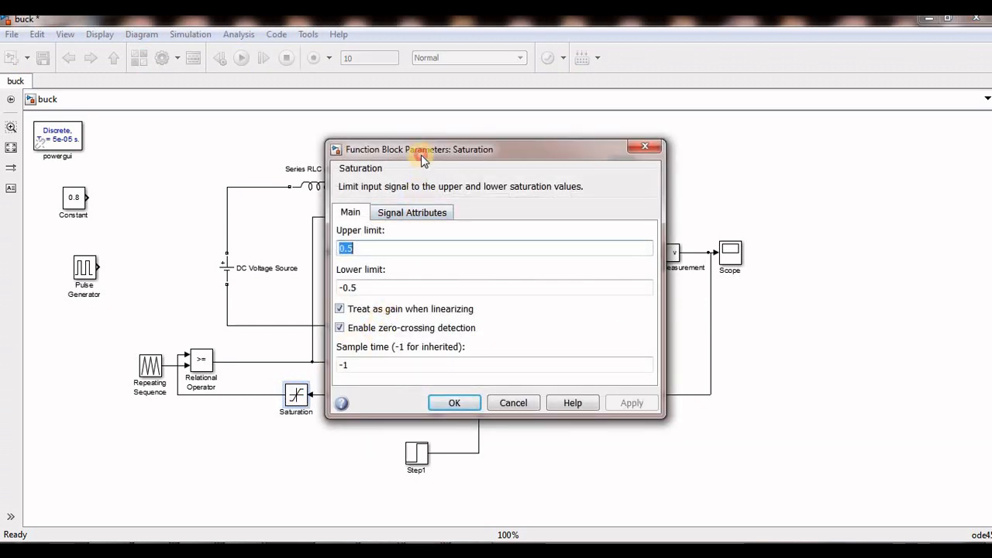
drag(423, 159, 564, 137)
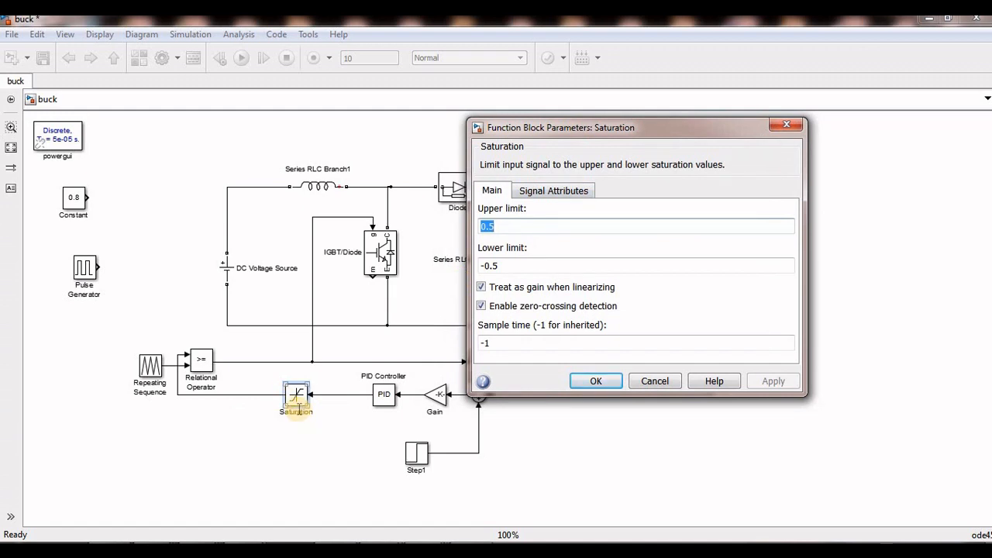
text(0)
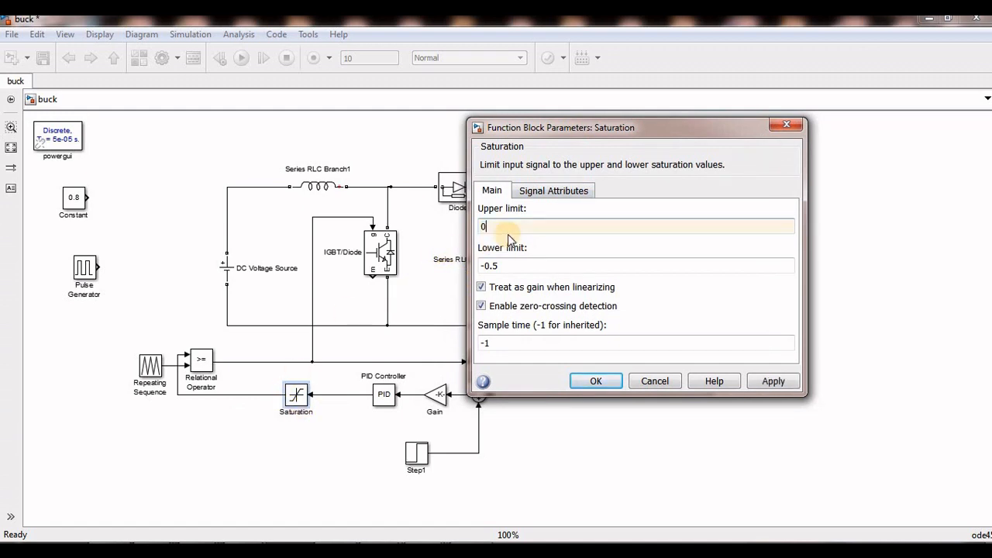
text(.75)
double_click(517, 268)
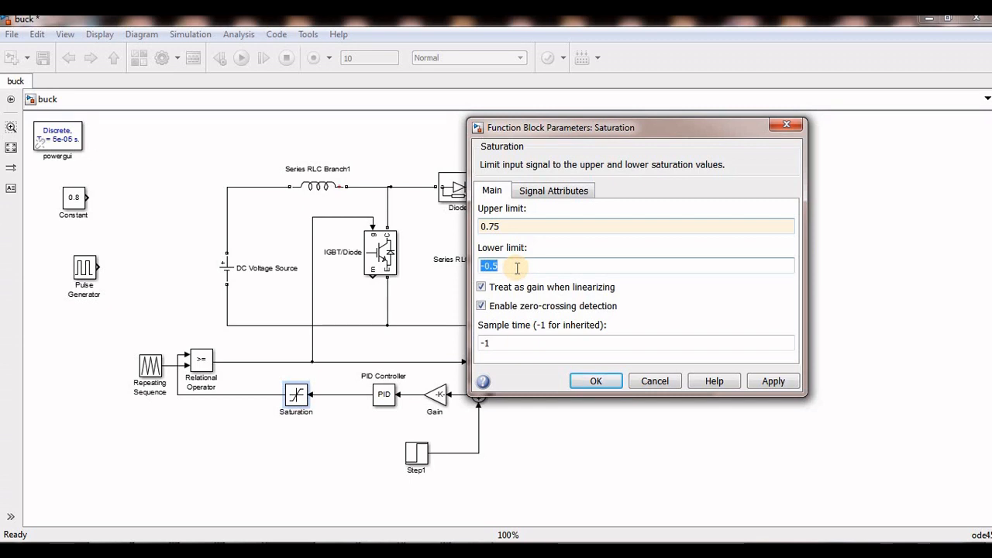
text(0)
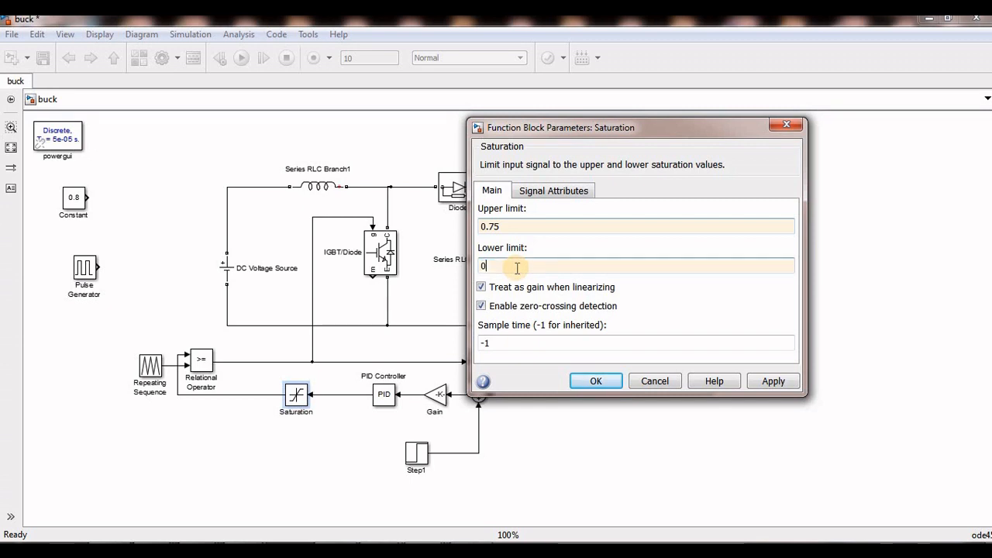
click(617, 380)
Rerun the simulation with the Saturation block in place and examine the autoscaled output voltage in Scope.
click(241, 58)
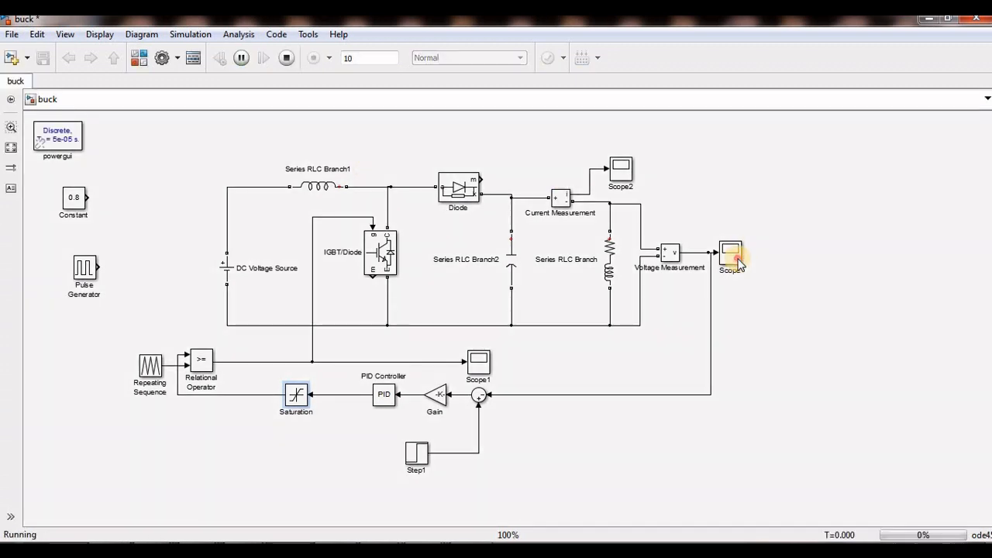
double_click(738, 261)
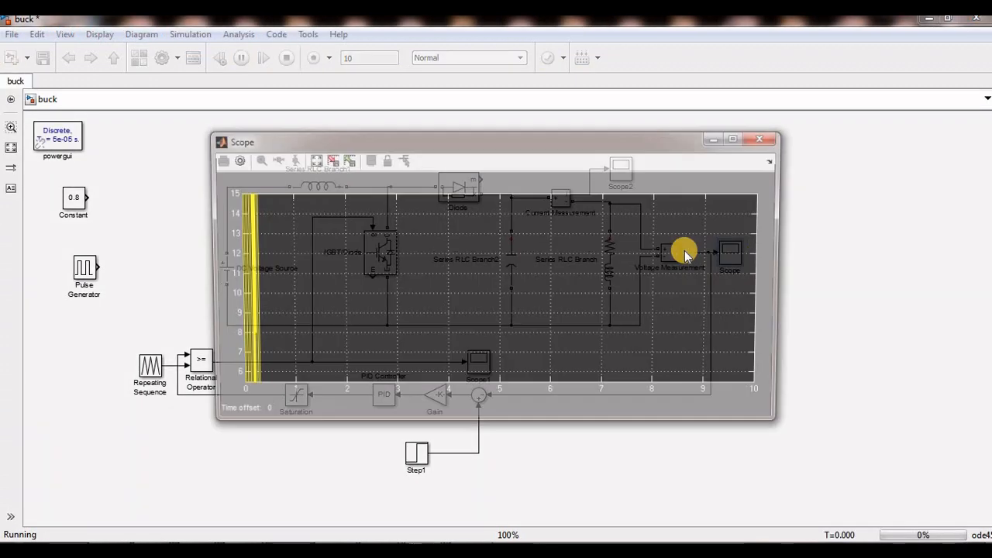
click(311, 160)
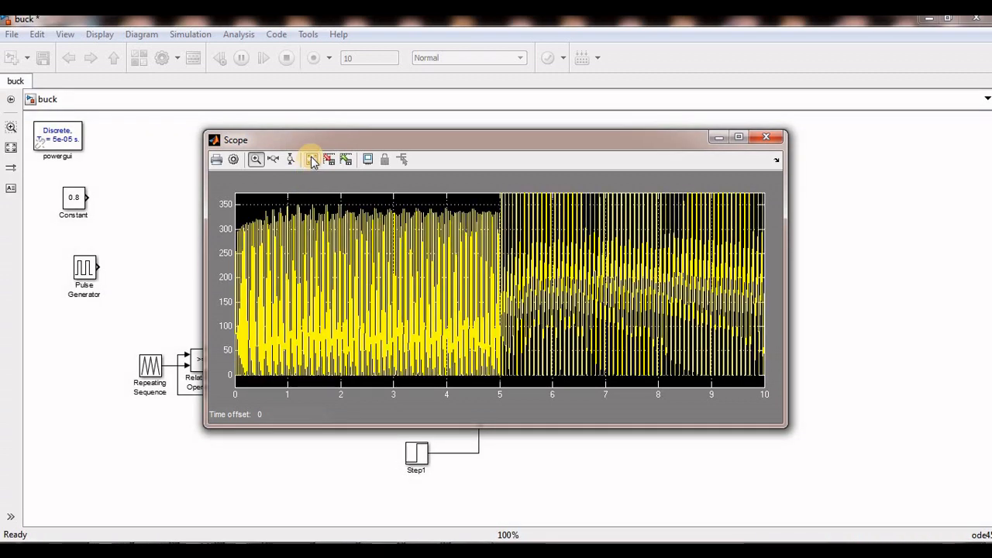
click(312, 159)
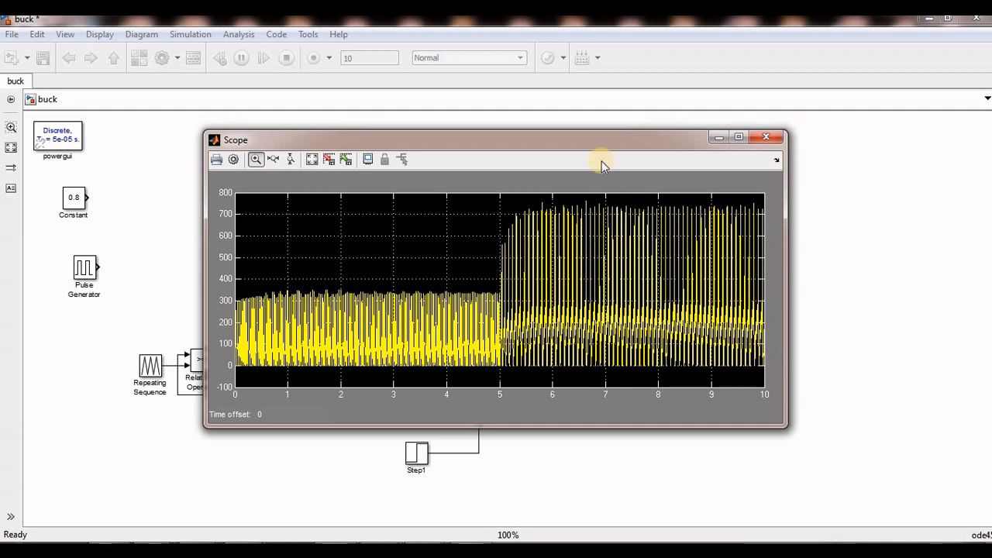
click(765, 137)
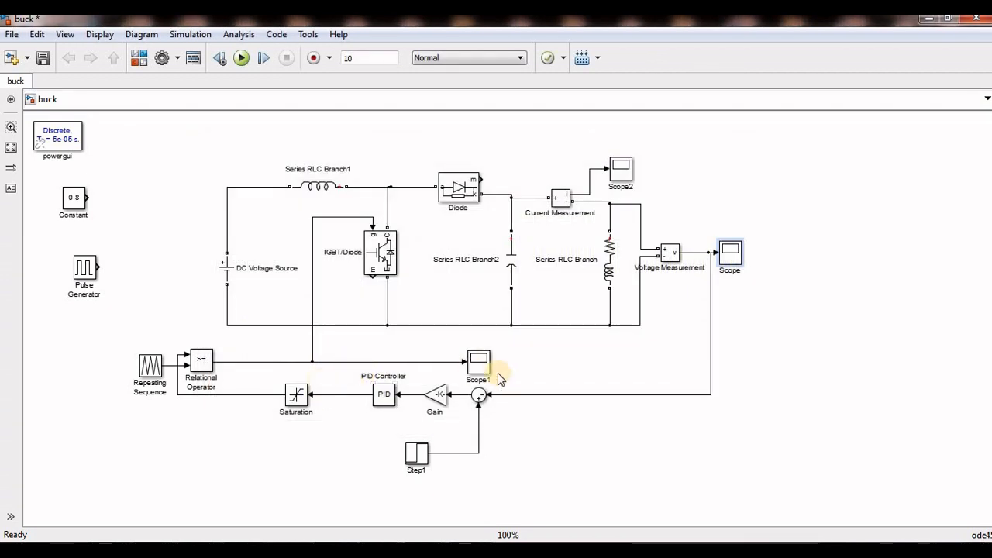
Add a copy of Scope1 on the line from the PID Controller to Saturation, run the simulation and open the new scope.
drag(479, 361, 328, 395)
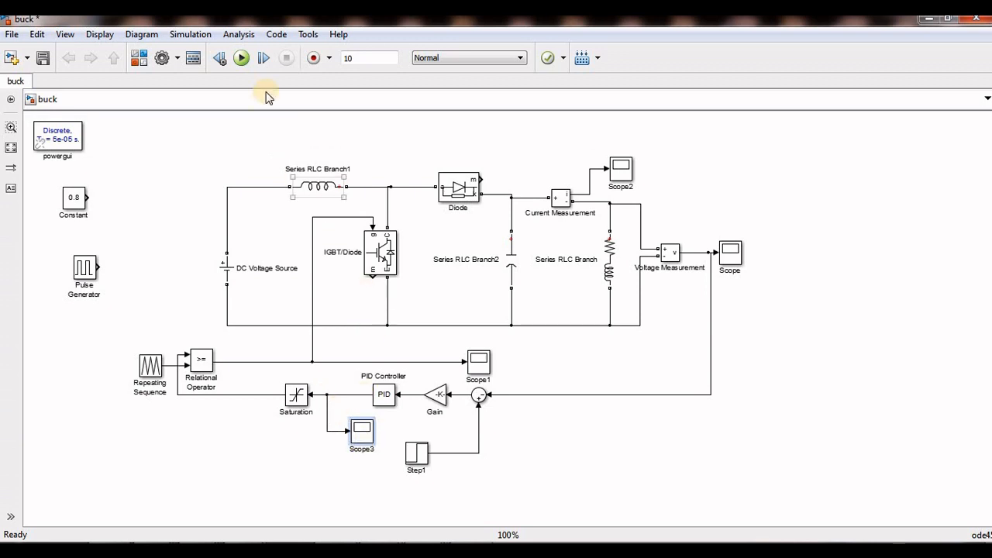
click(237, 60)
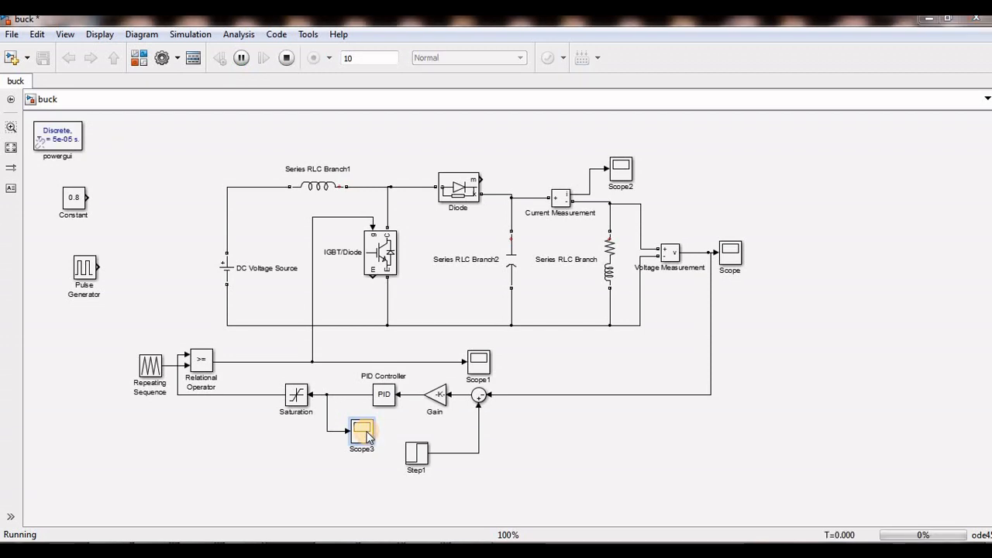
double_click(368, 438)
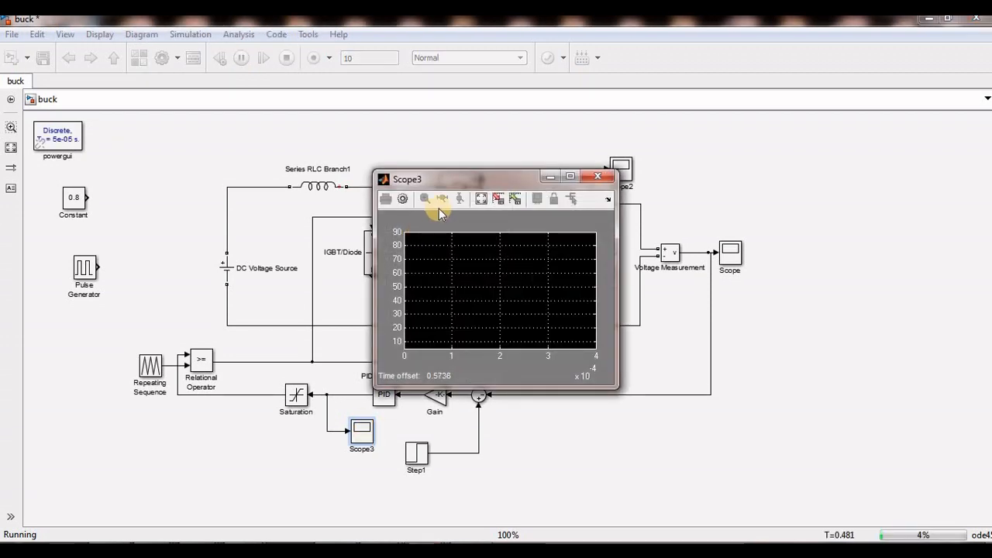
Autoscale Scope3 repeatedly during the run and fit the full PID Controller output curve once the simulation ends.
click(481, 200)
click(483, 201)
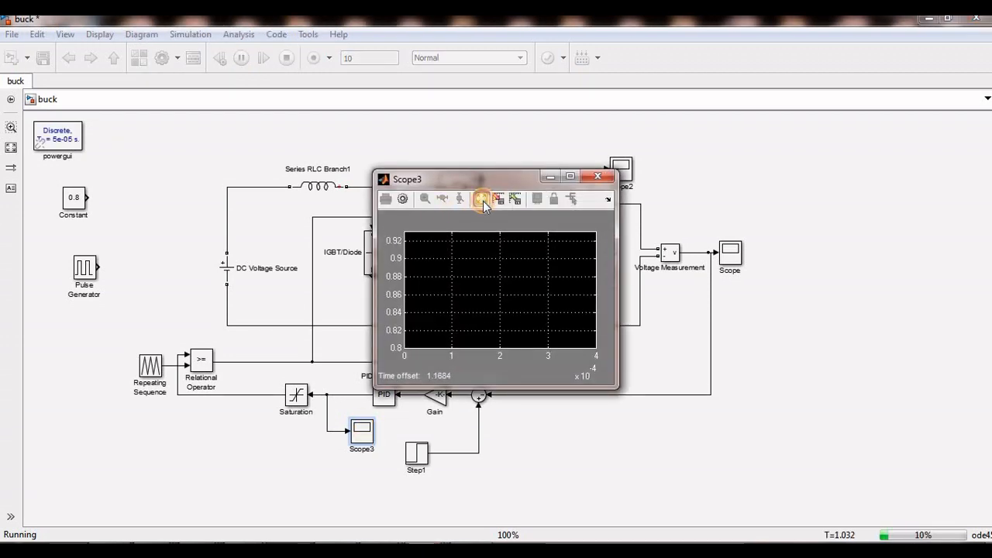
click(483, 201)
click(482, 201)
click(482, 201)
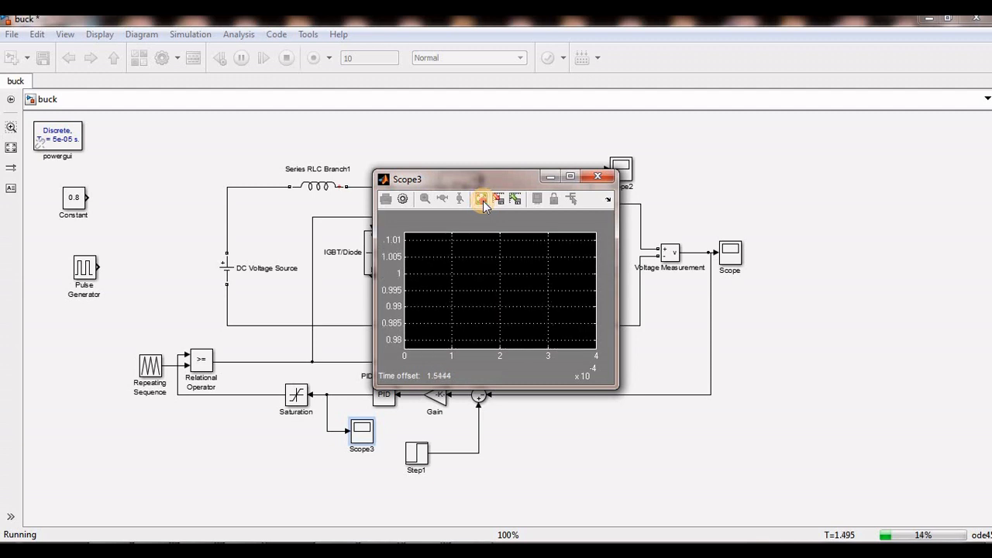
click(482, 201)
click(482, 201)
click(482, 201)
click(482, 201)
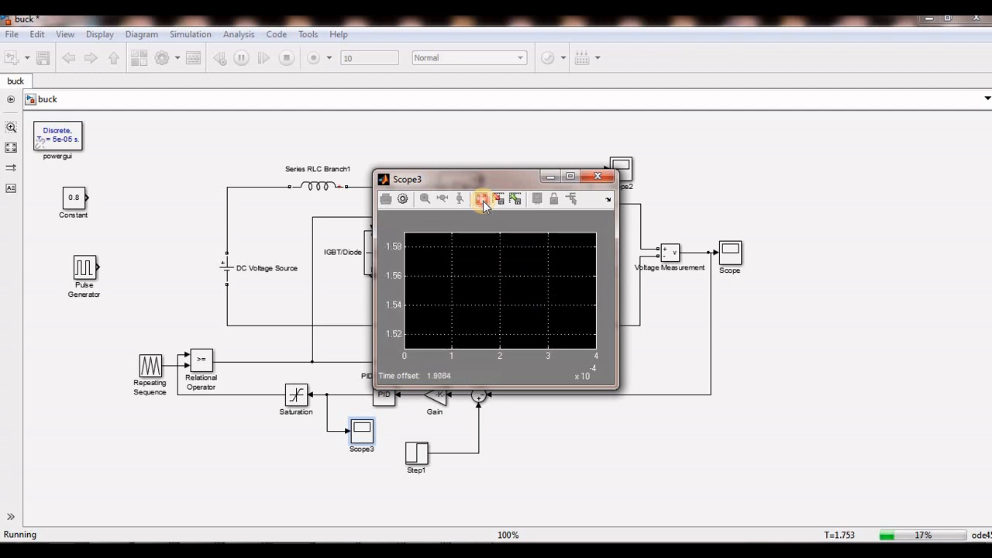
click(482, 201)
click(482, 201)
click(483, 201)
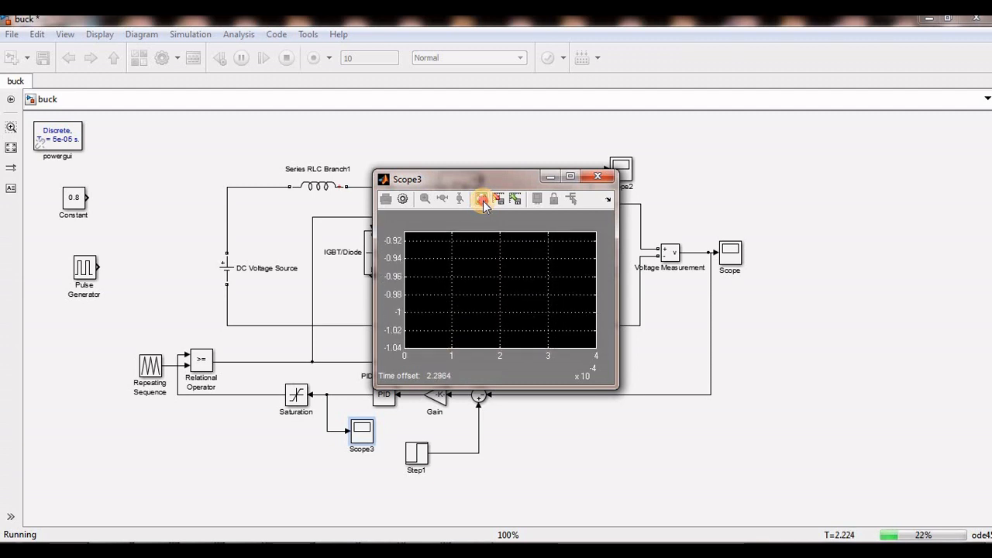
click(482, 201)
click(483, 200)
click(482, 201)
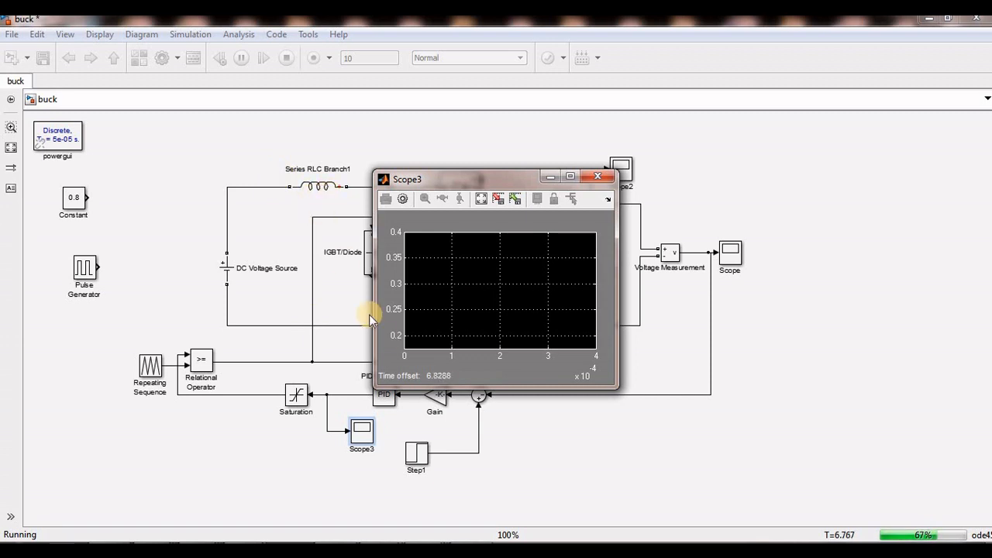
click(481, 200)
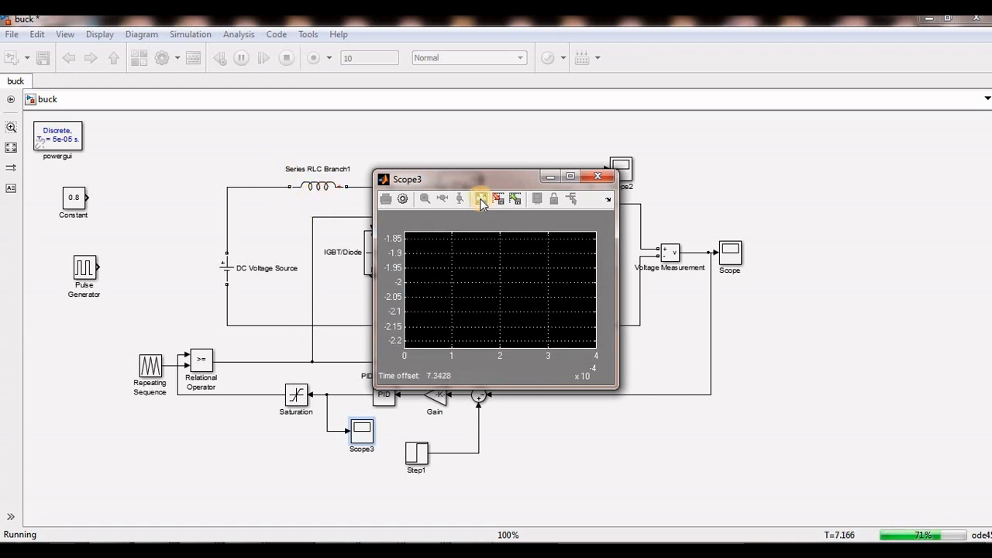
click(481, 200)
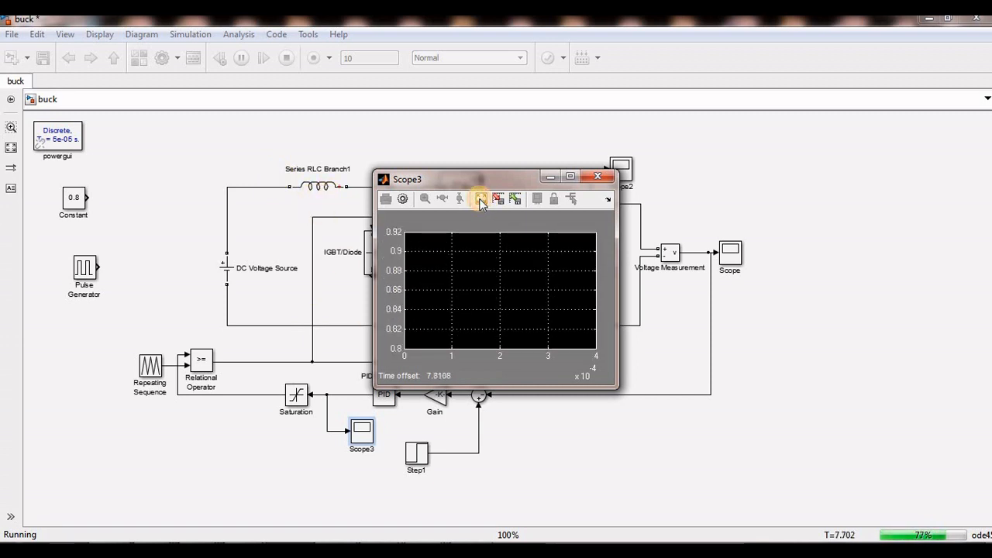
click(481, 200)
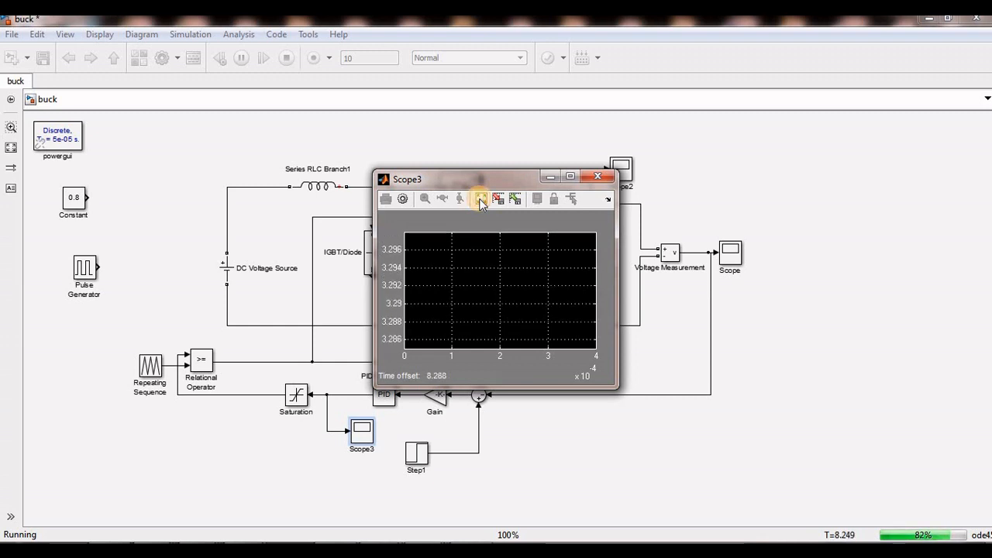
click(481, 200)
click(481, 200)
click(481, 200)
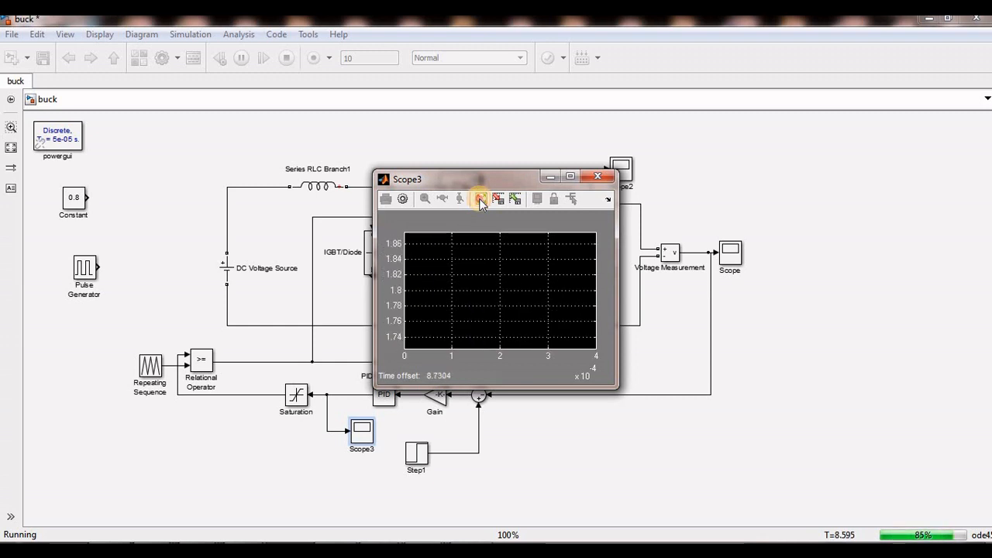
click(481, 200)
click(482, 200)
click(482, 200)
click(481, 200)
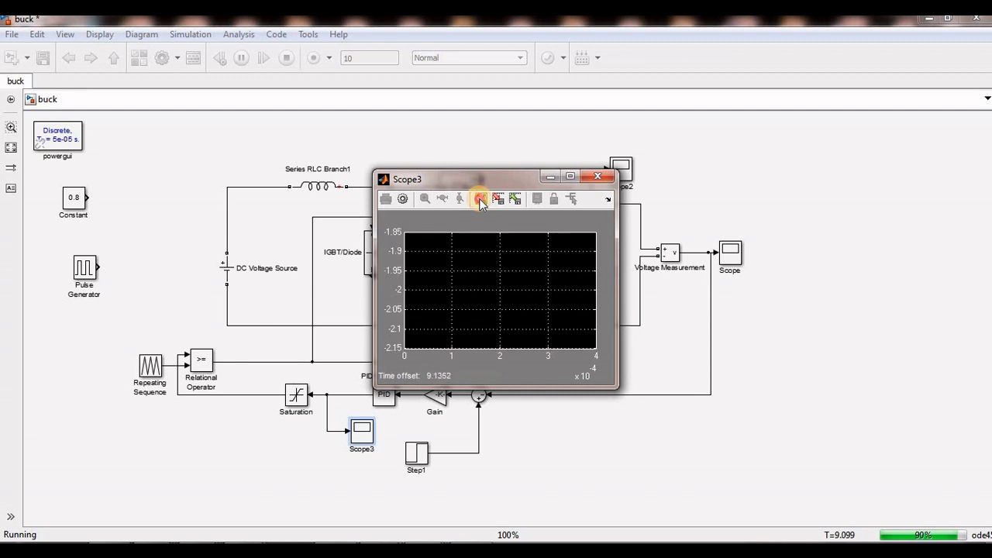
click(482, 200)
click(481, 200)
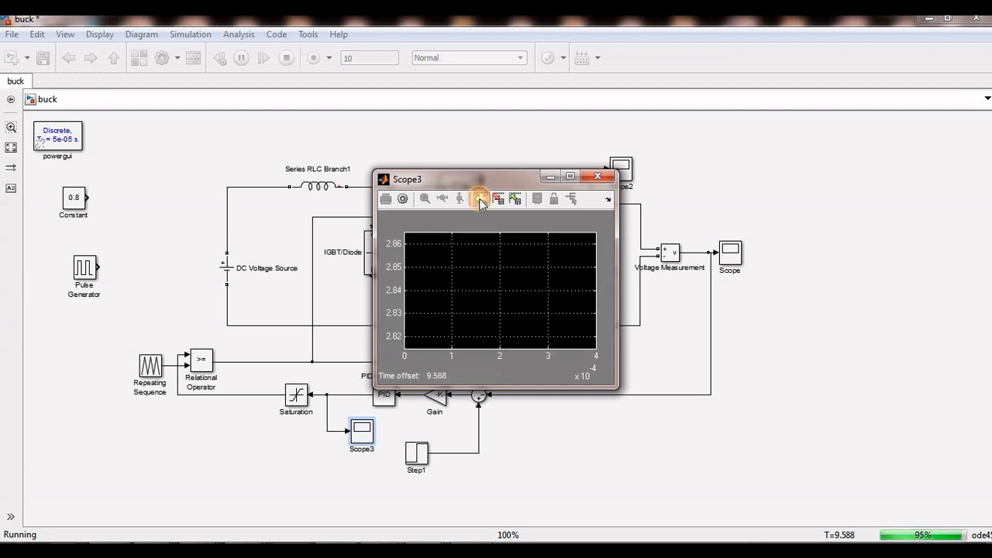
click(482, 200)
click(481, 200)
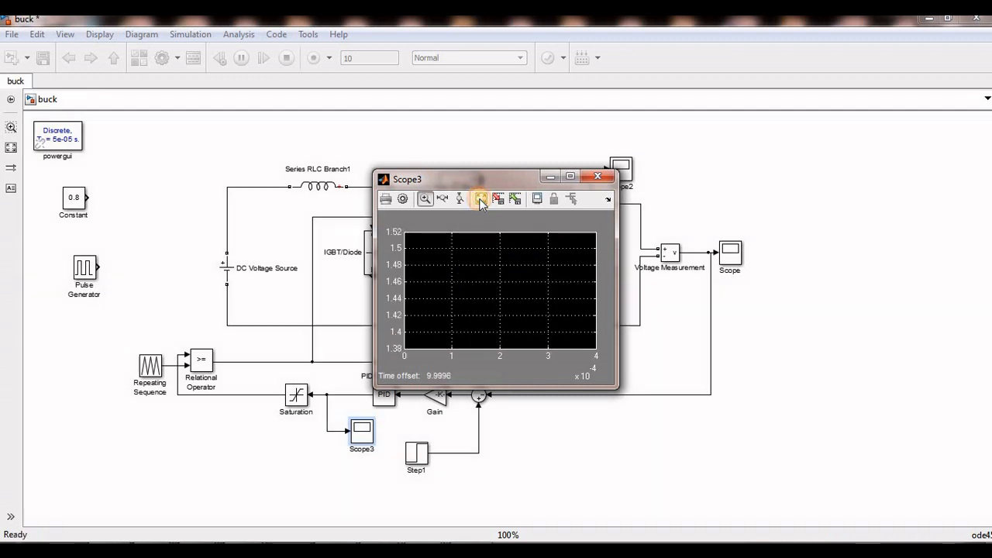
click(481, 200)
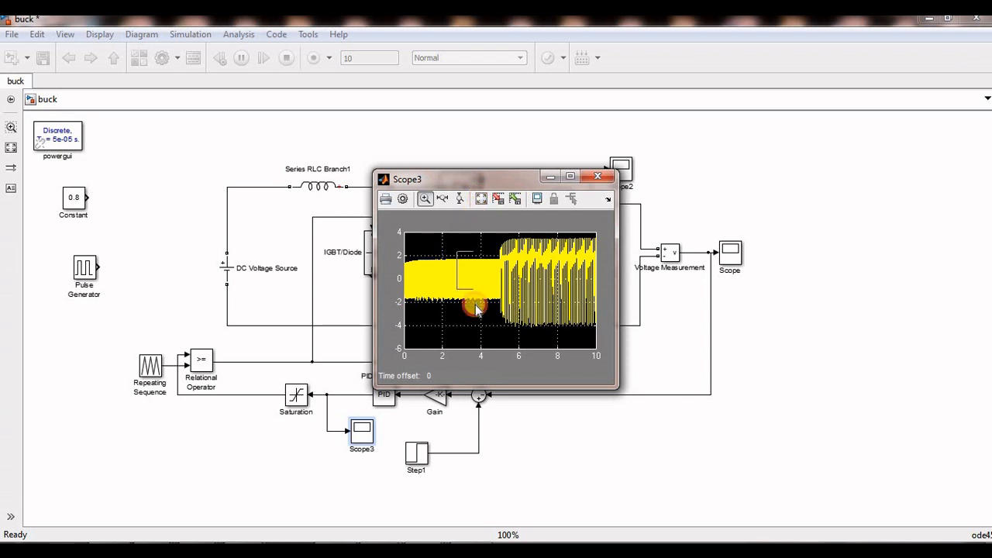
Magnify the PID output oscillation around 3 s in Scope3 to inspect individual cycles, and close the scope.
drag(476, 309, 457, 259)
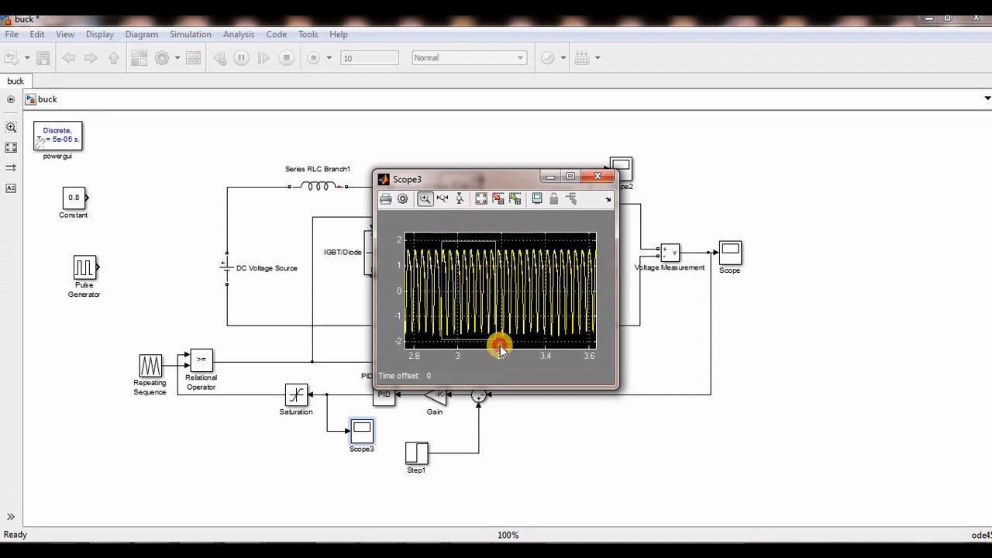
drag(500, 349, 497, 342)
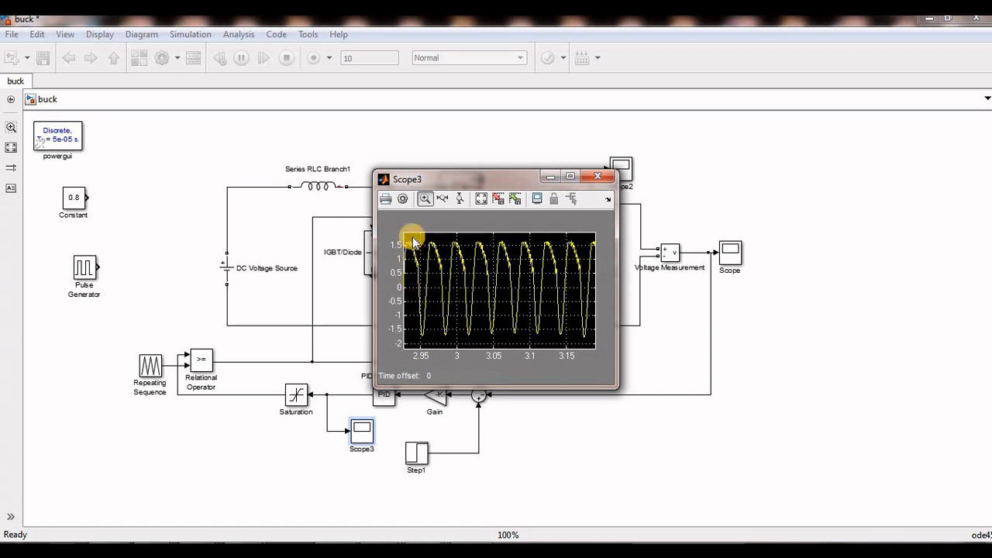
click(598, 179)
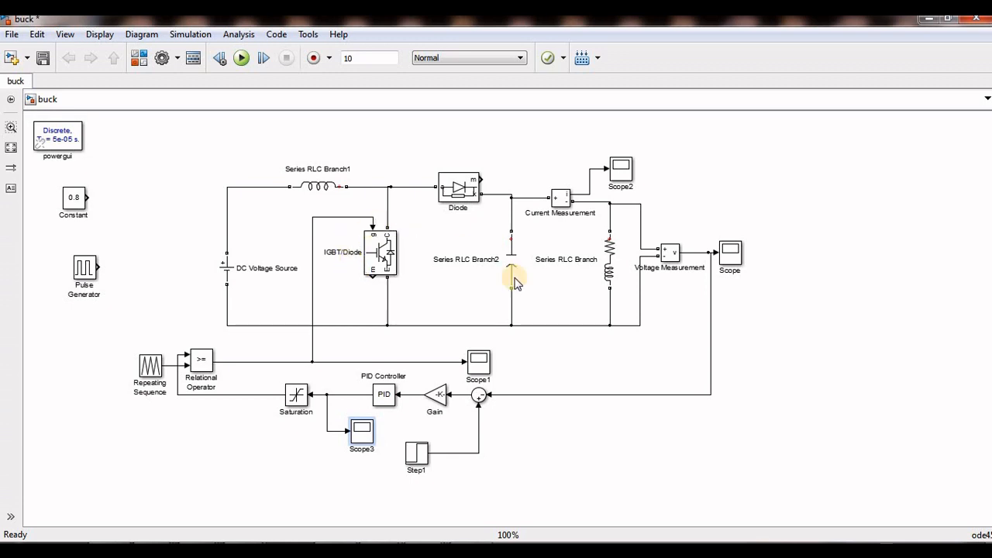
Set the PID Controller's proportional gain to 0.1 and its integral gain to 1.
double_click(388, 398)
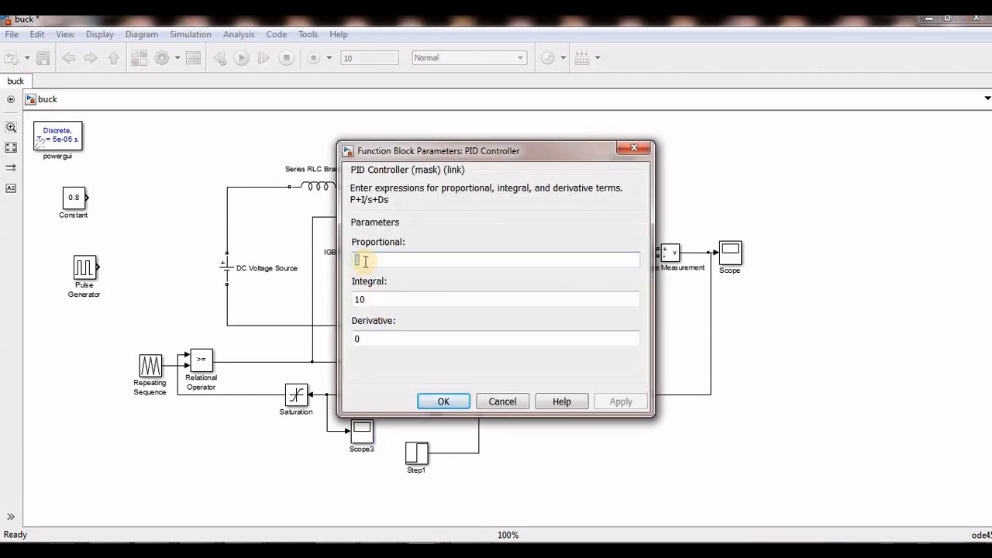
text(0)
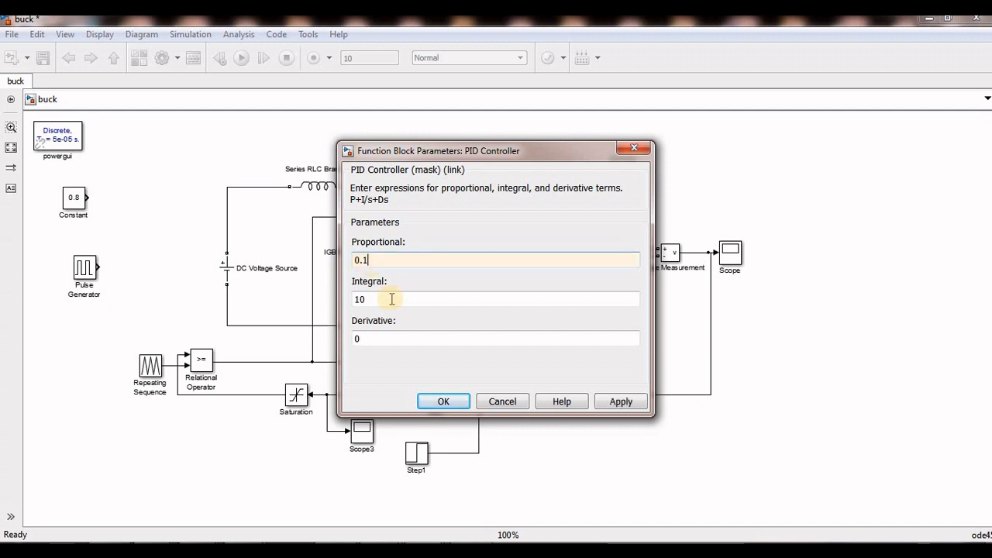
text(.1)
double_click(390, 303)
text(1)
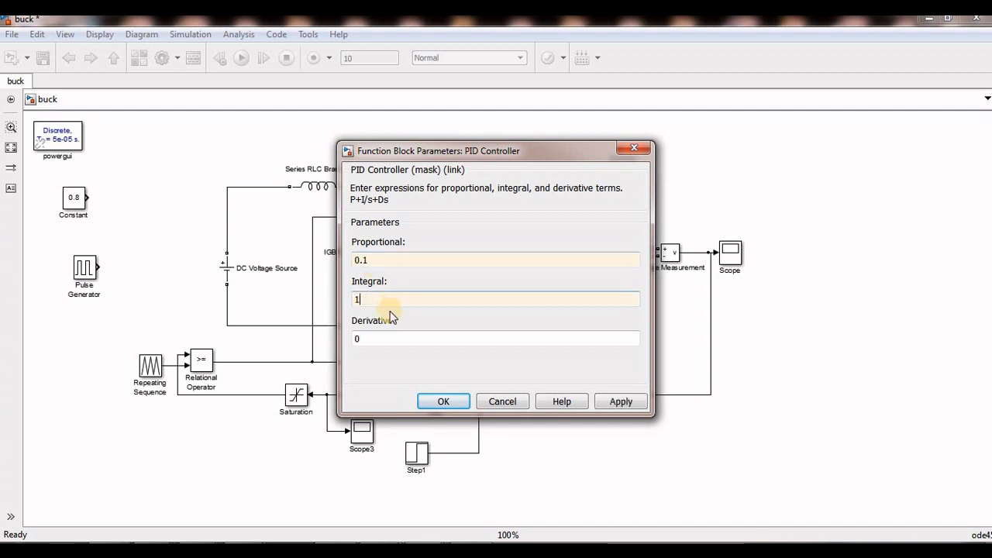
click(438, 403)
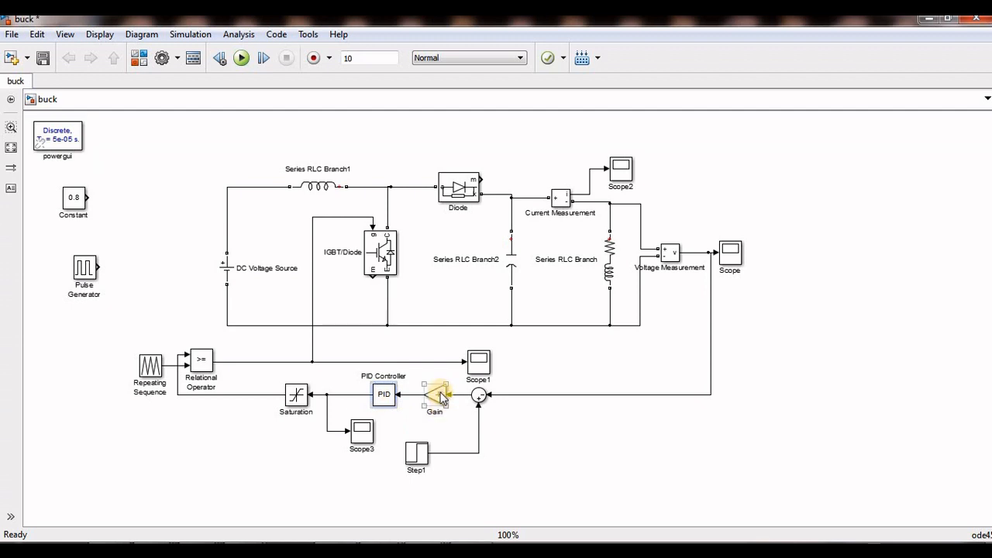
Rerun the simulation with the new PID gains, checking the controller output in Scope3 and the output voltage in Scope.
click(240, 59)
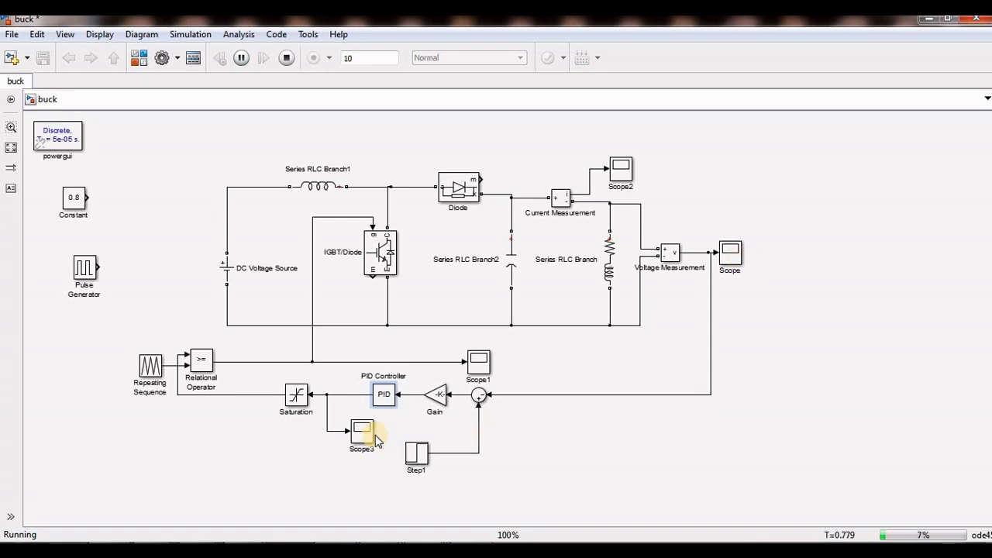
double_click(371, 434)
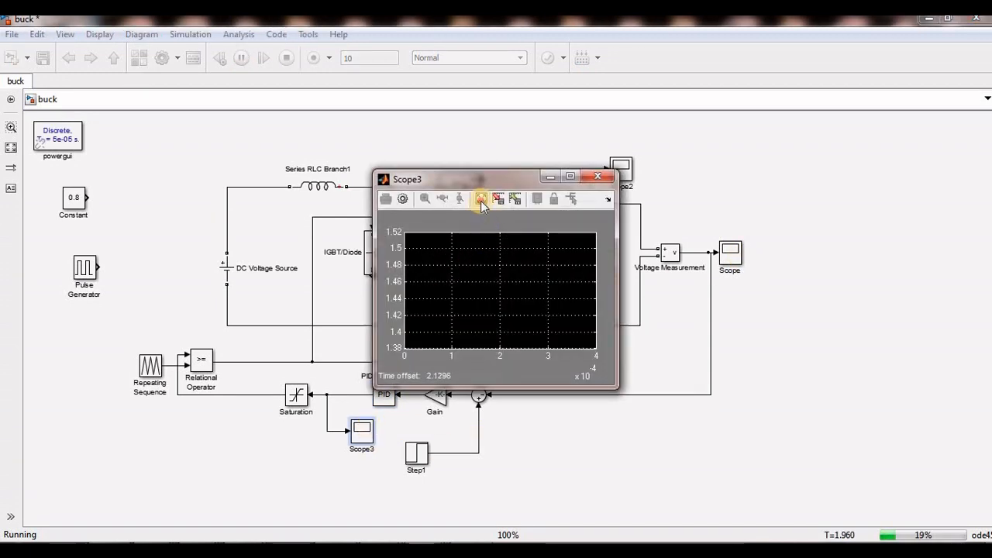
click(481, 200)
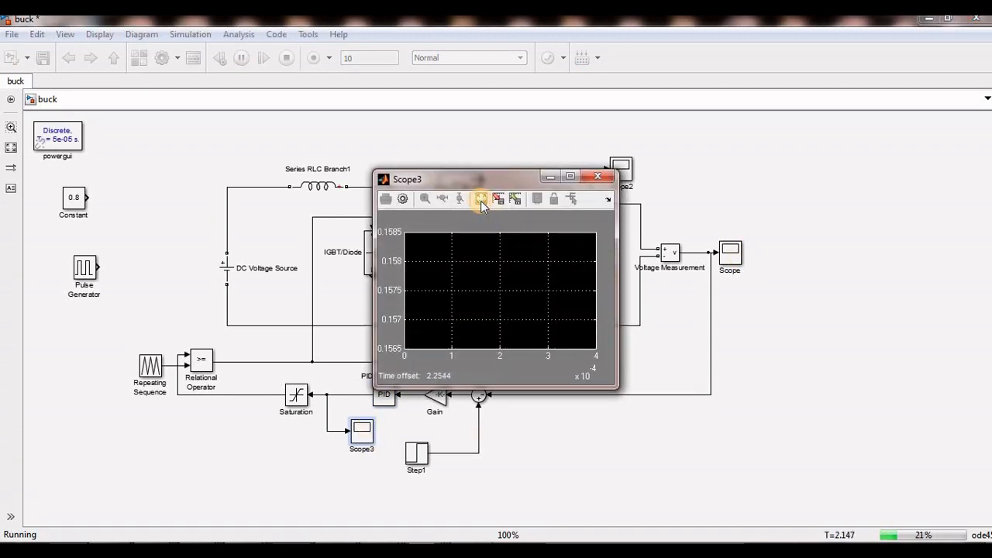
click(597, 176)
double_click(736, 260)
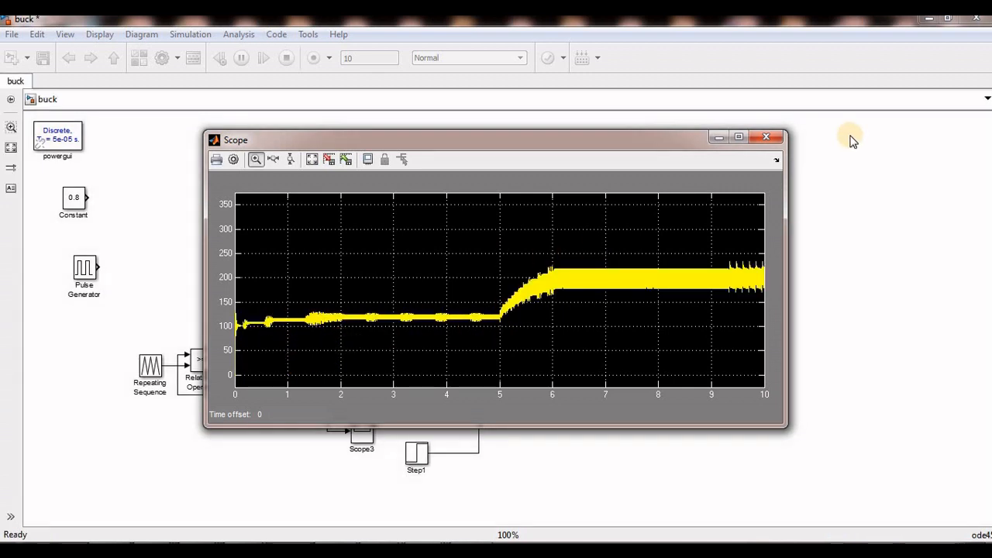
click(763, 138)
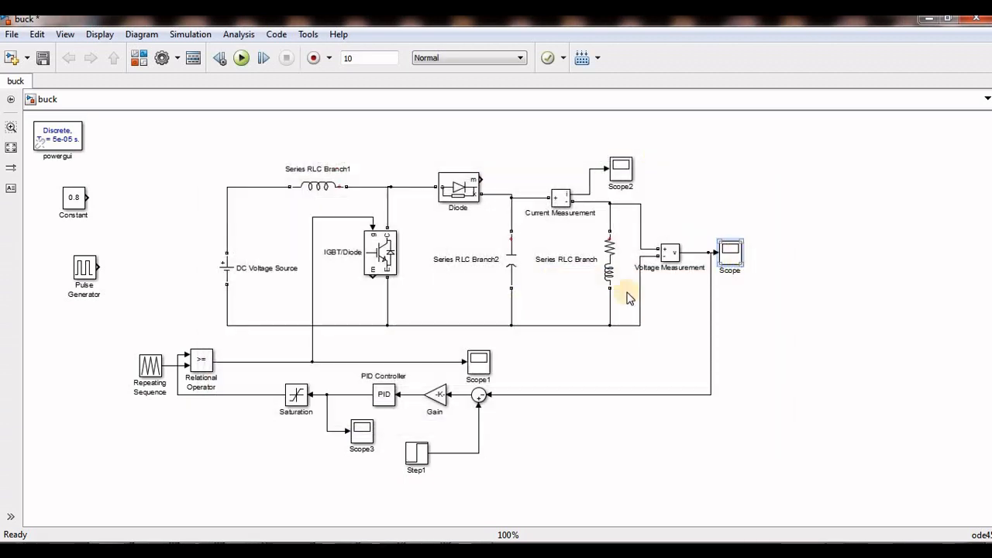
Examine the finished run's PID output in Scope3, fitted to the axes in an enlarged scope window.
double_click(362, 430)
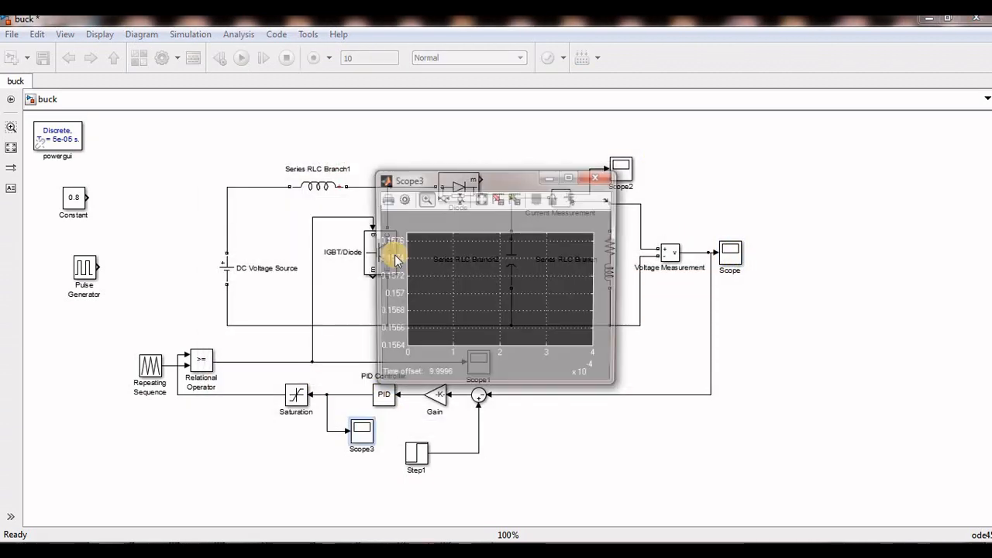
click(478, 199)
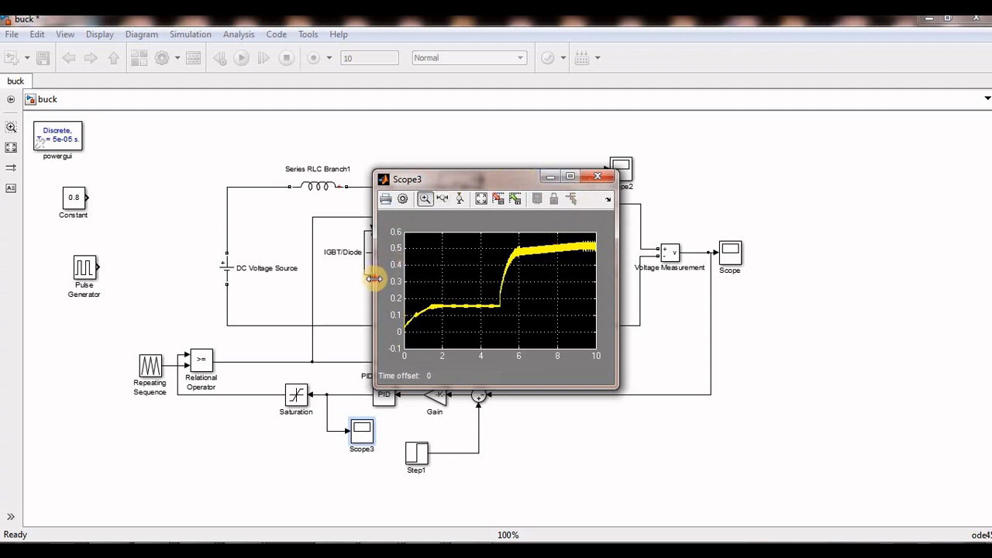
drag(374, 278, 163, 283)
drag(336, 127, 327, 74)
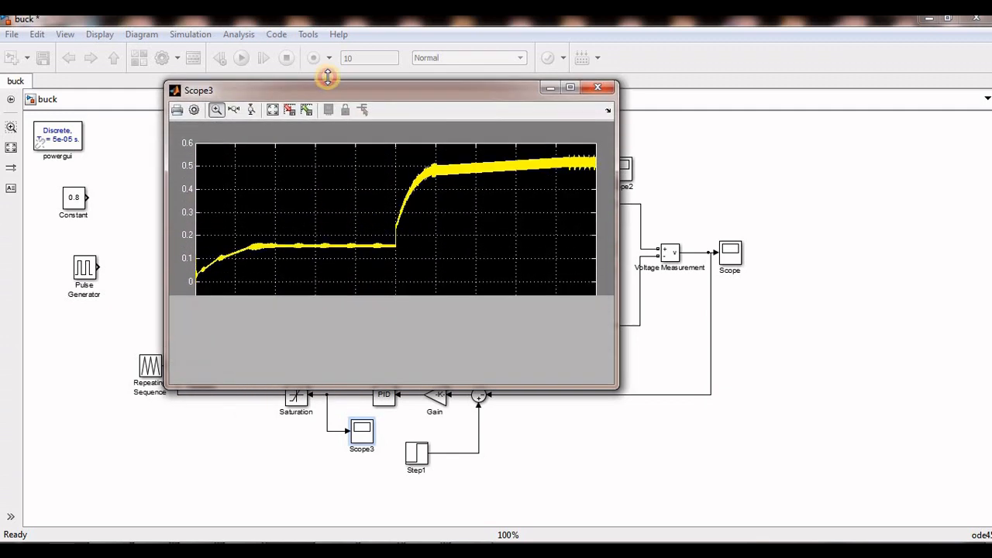
click(602, 81)
Reexamine the output voltage in Scope with the axes autoscaled to the full curve, and close the scope.
double_click(730, 253)
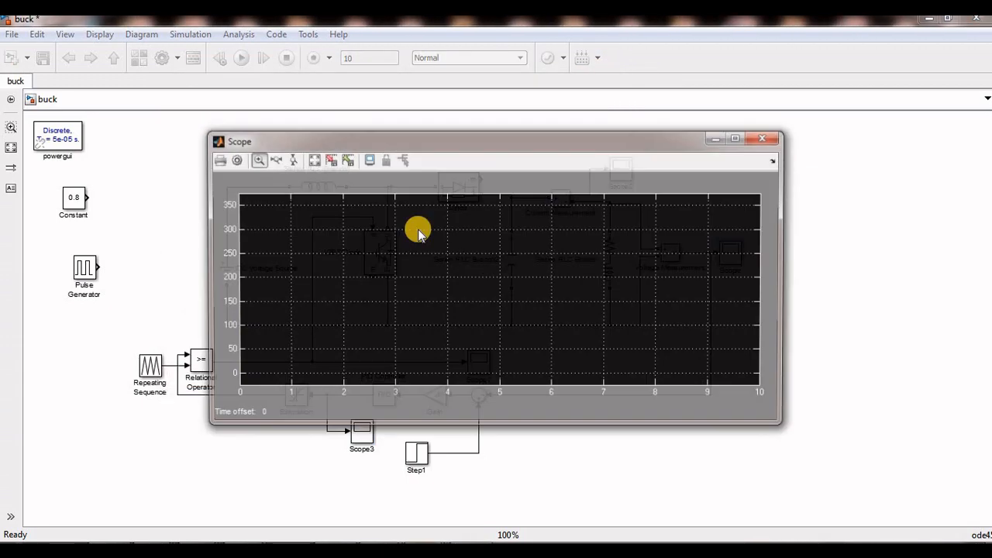
click(313, 159)
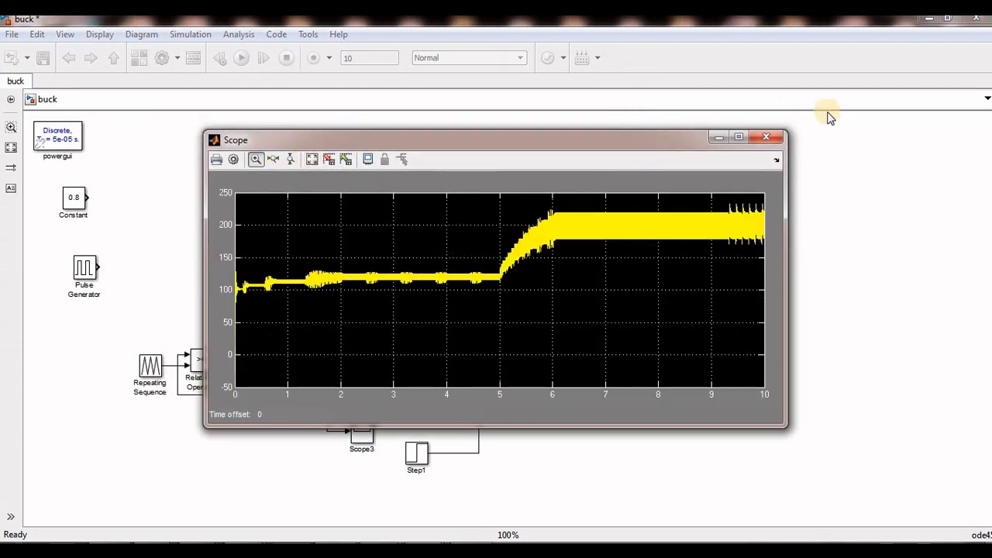
click(766, 138)
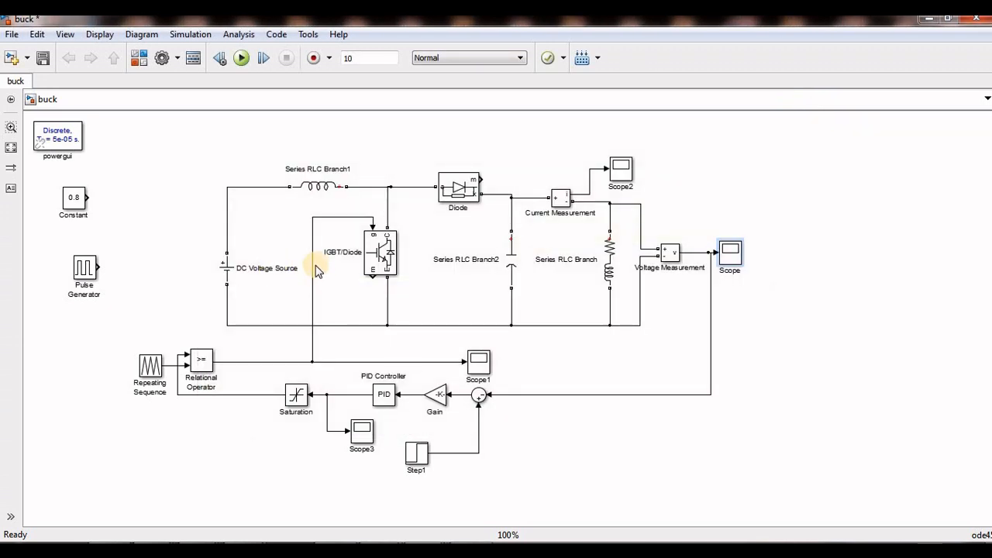
Remove the relational operator's signal from the IGBT/Diode gate and drive the gate from the Pulse Generator placed beside it.
click(312, 266)
right_click(312, 265)
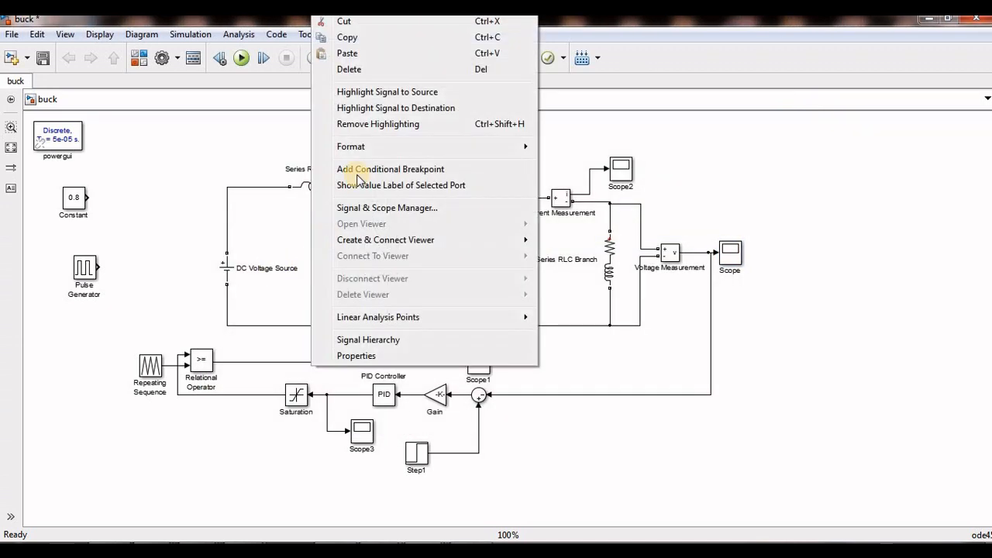
click(349, 69)
drag(82, 267, 195, 231)
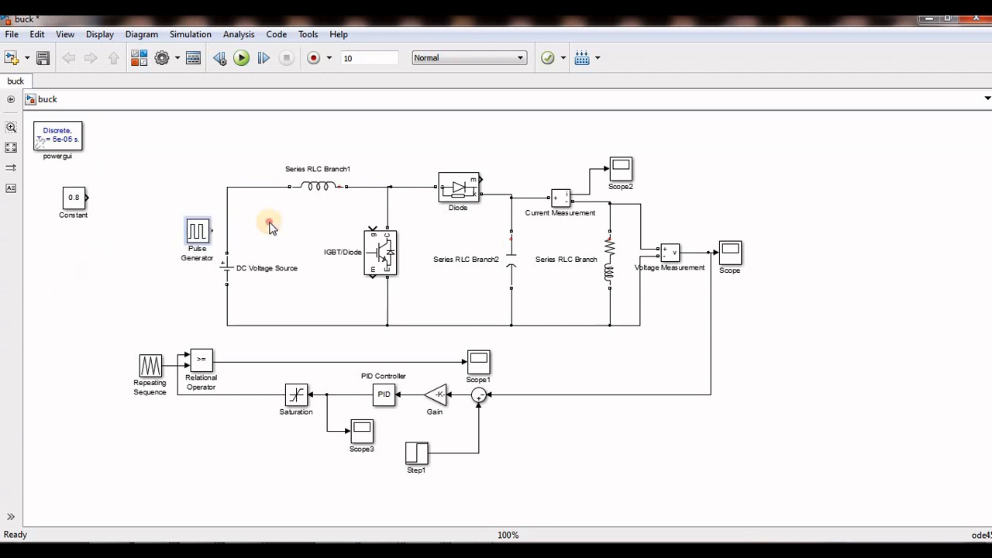
mouse_move(272, 227)
mouse_down()
mouse_move(380, 224)
mouse_move(370, 234)
mouse_up()
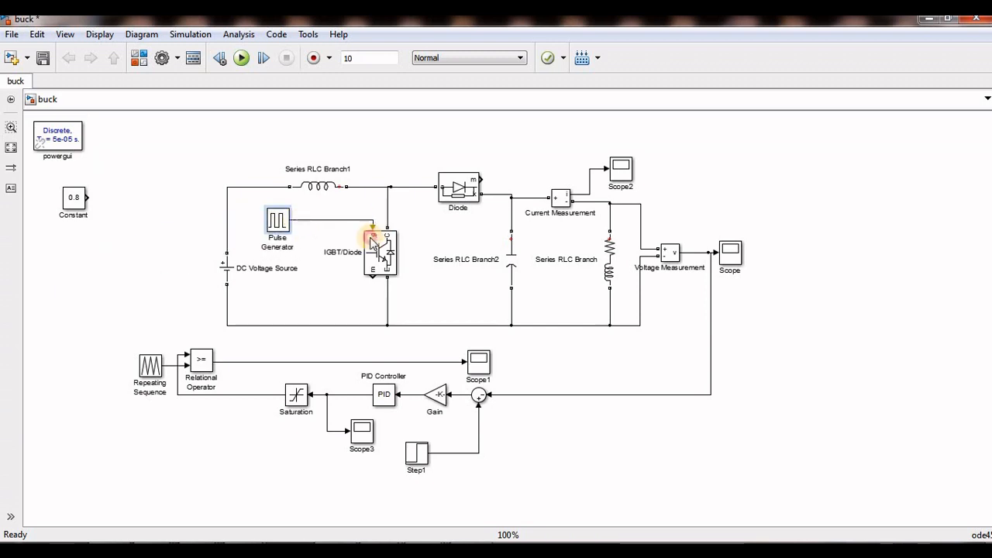
Check the Pulse Generator's pulse width setting and run the open-loop simulation.
double_click(272, 223)
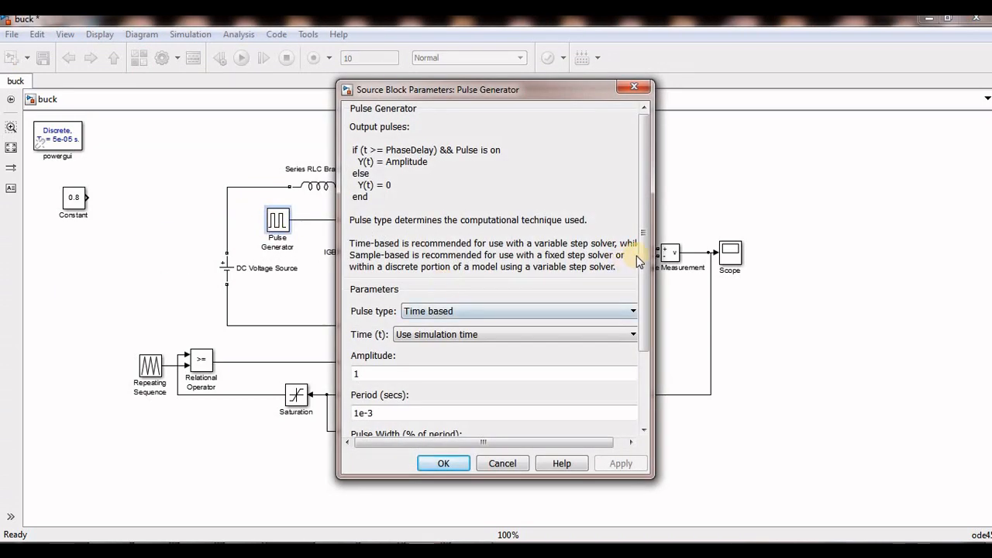
drag(643, 259, 648, 370)
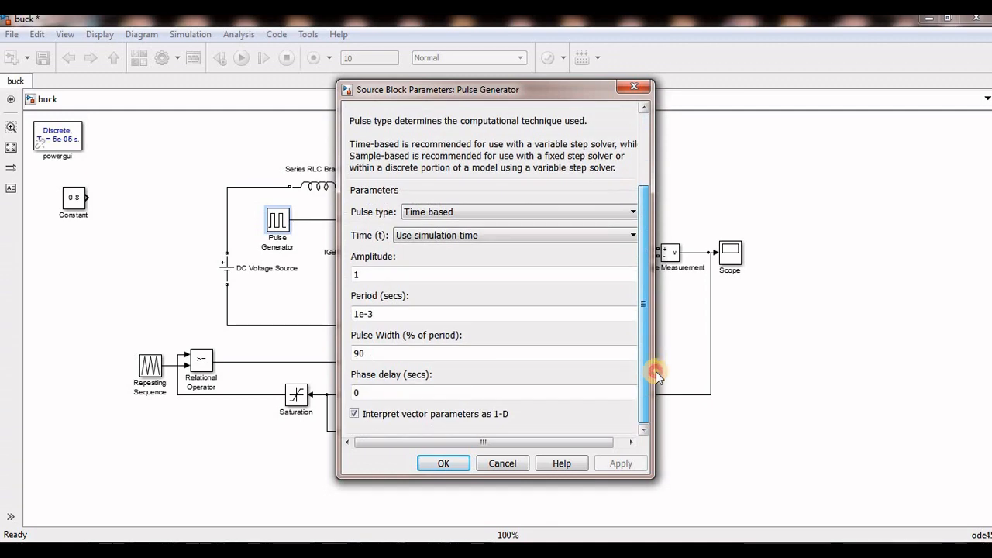
click(368, 353)
click(444, 463)
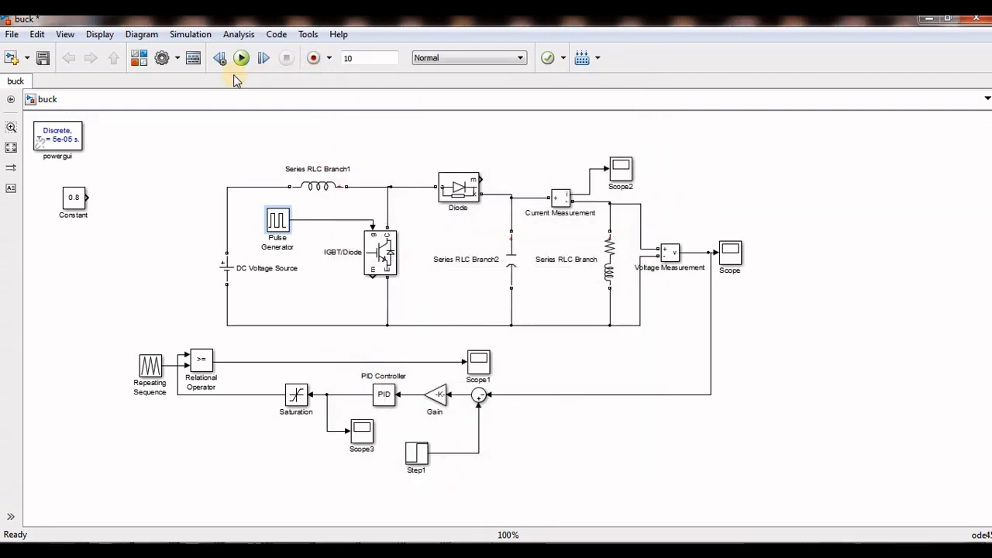
click(239, 62)
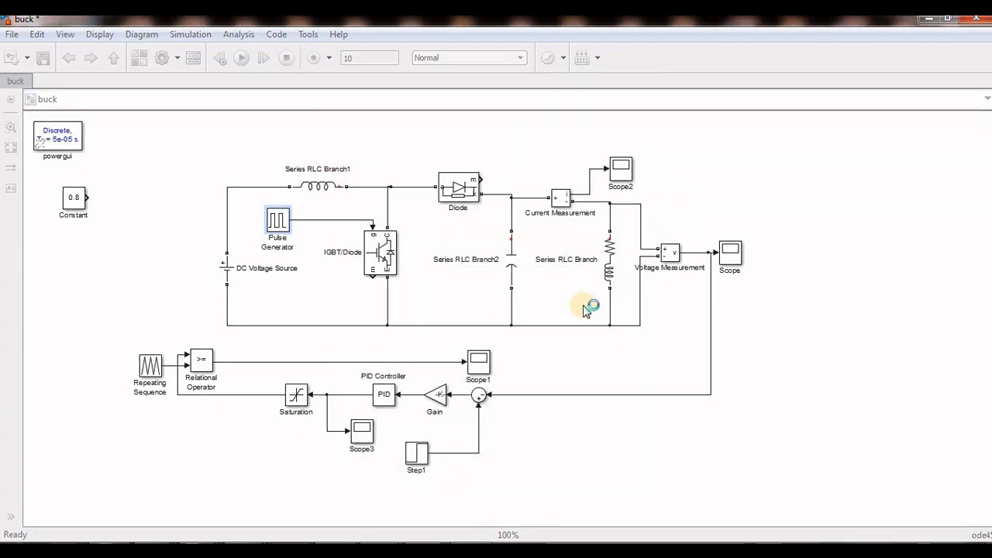
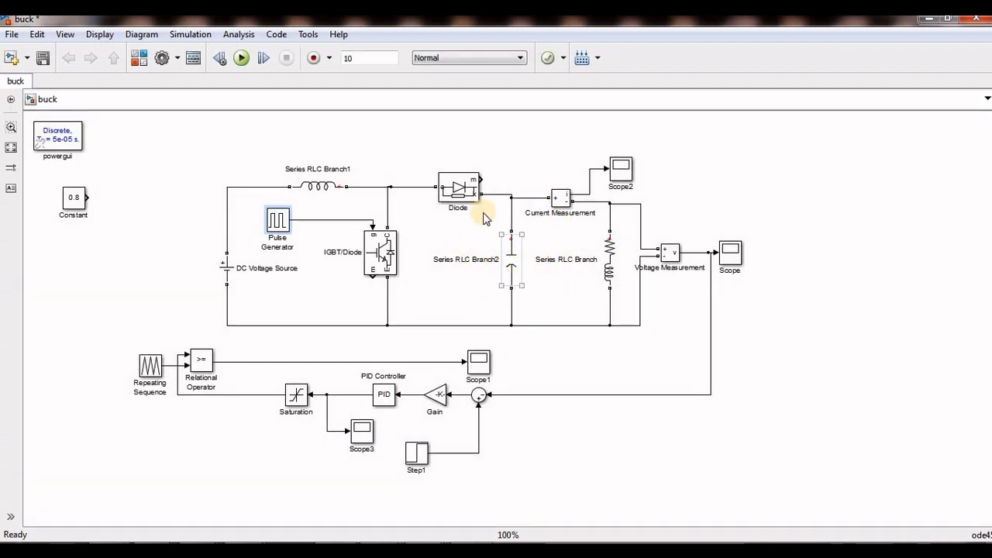
Check the DC Voltage Source's amplitude and examine the open-loop output voltage in Scope, autoscaled and zoomed in past the initial rise.
double_click(225, 268)
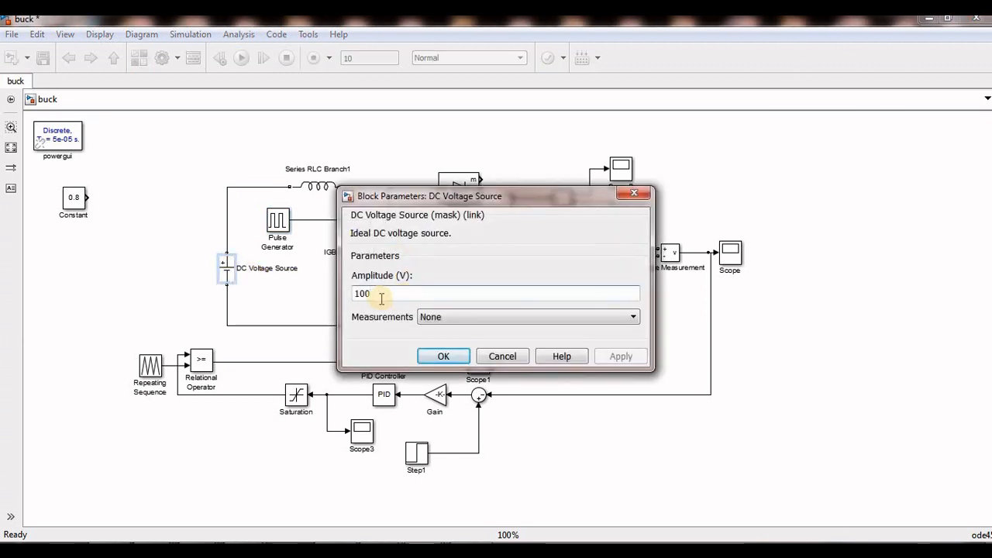
click(438, 359)
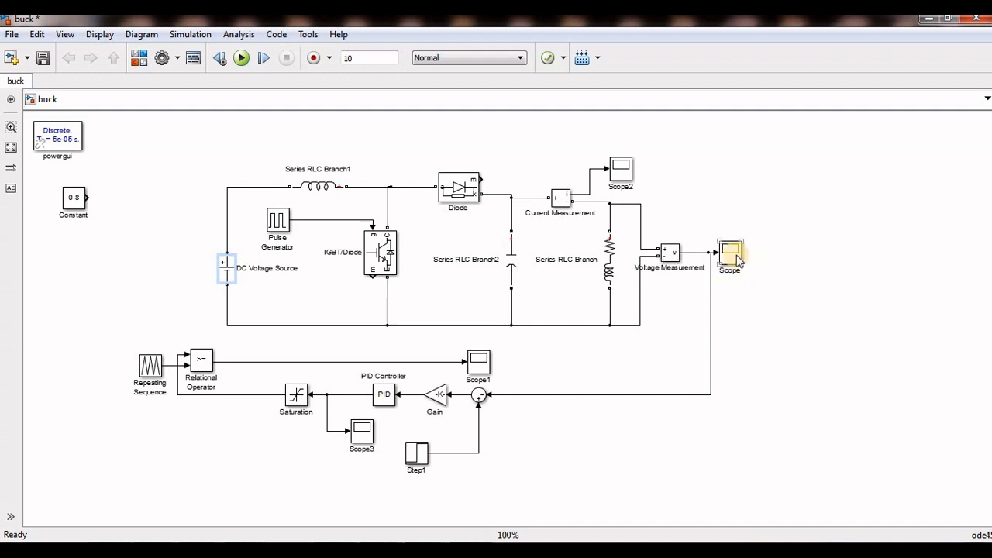
double_click(730, 255)
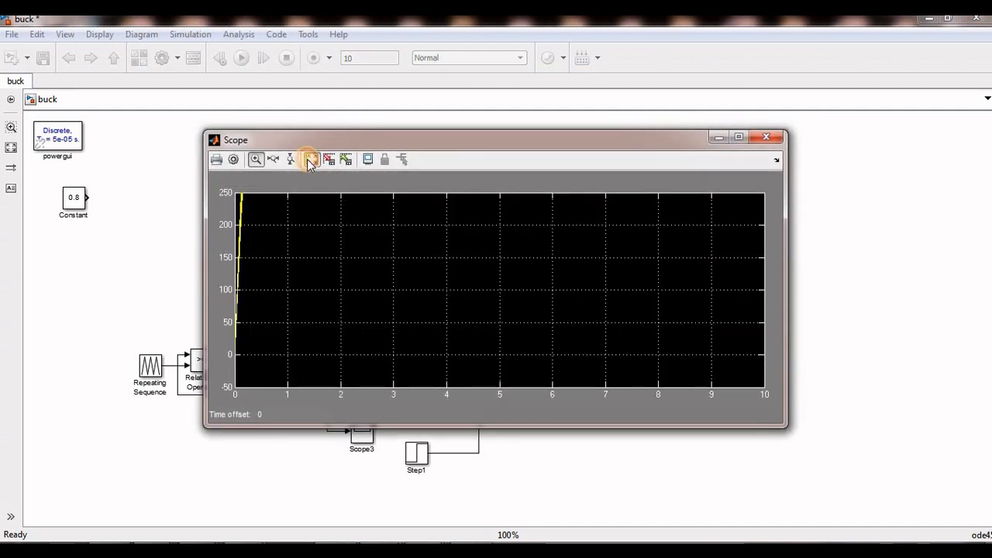
click(310, 160)
drag(290, 207, 738, 246)
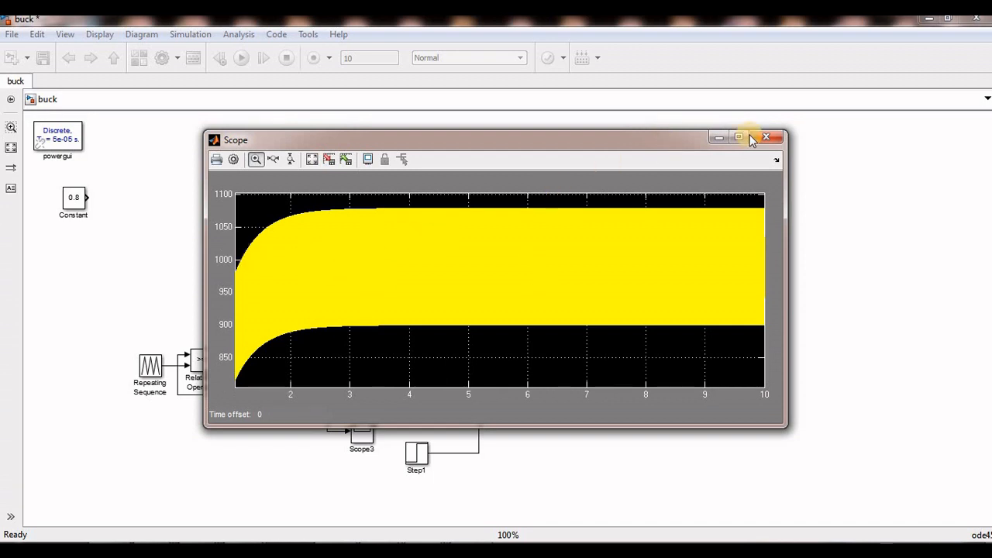
click(766, 137)
Examine the open-loop load current in Scope2 with the axes autoscaled, and close the scope.
click(506, 253)
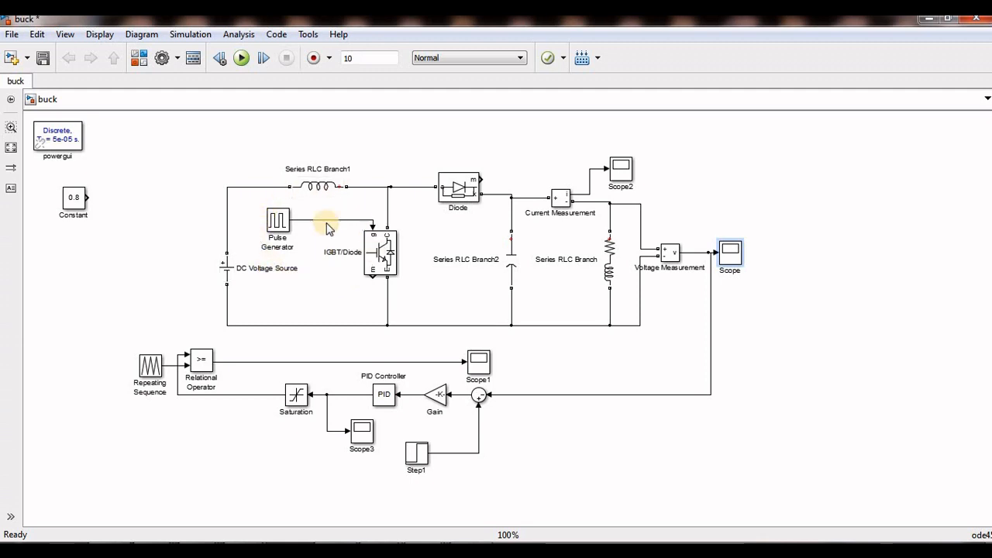
click(276, 220)
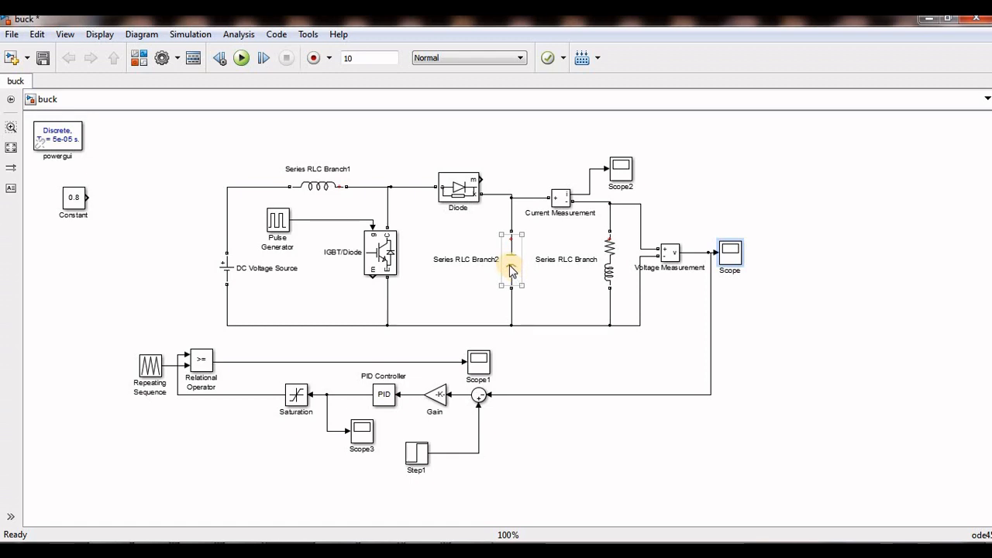
double_click(625, 177)
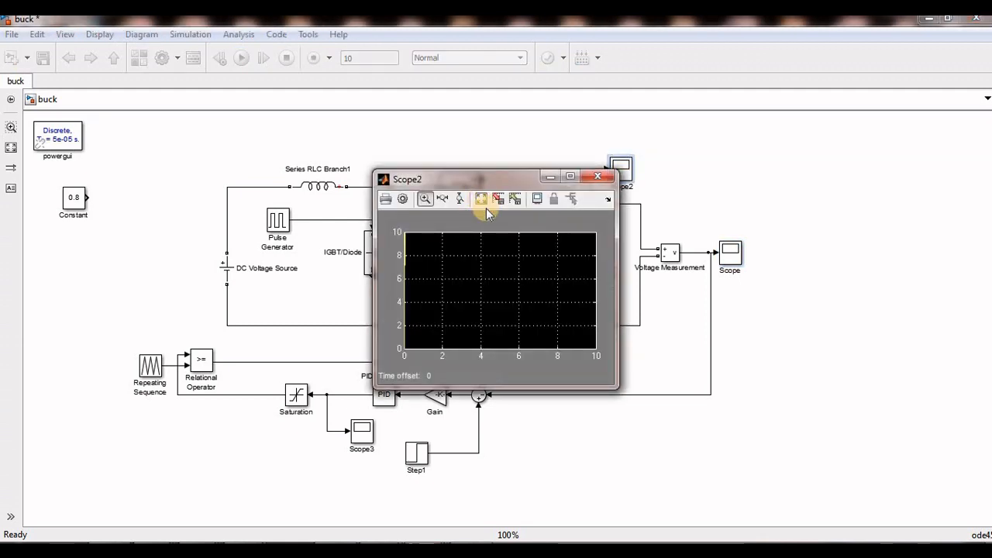
click(483, 204)
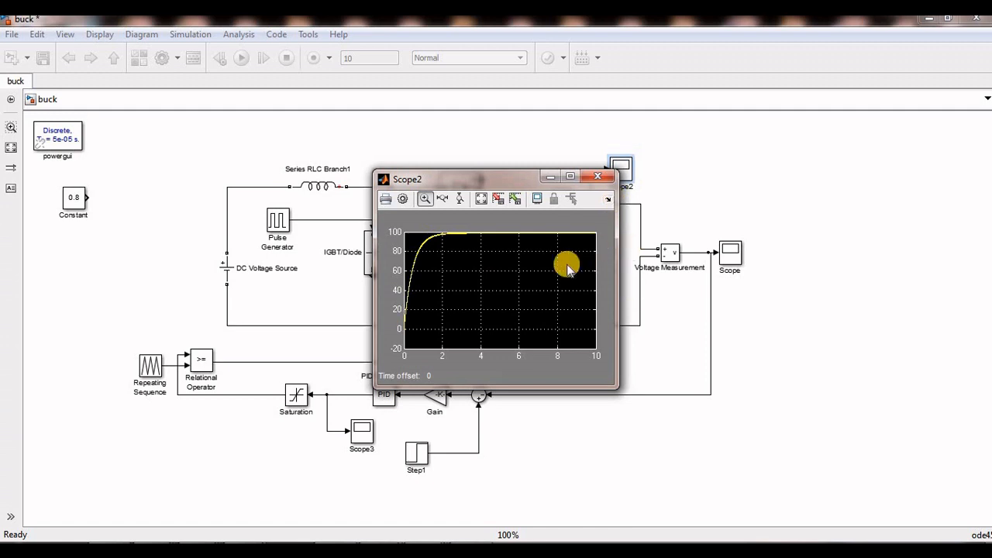
drag(465, 248, 423, 219)
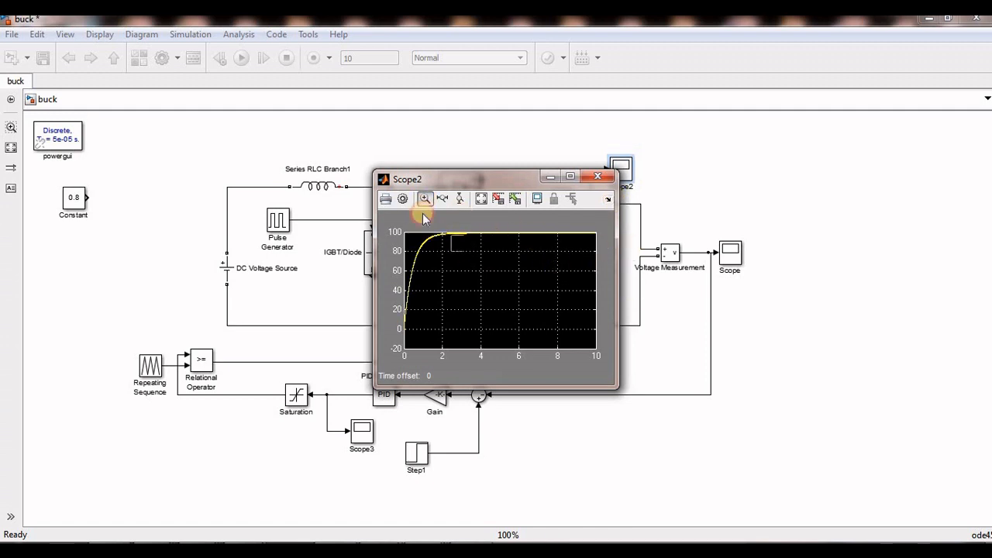
click(602, 181)
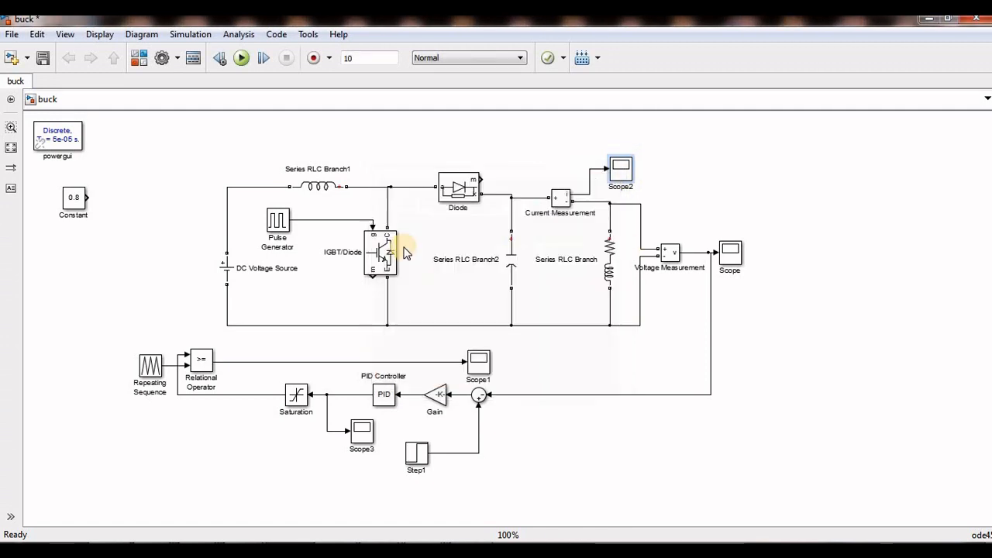
Disconnect the Pulse Generator from the IGBT/Diode gate and reconnect the gate to the Relational Operator's output line.
click(323, 220)
right_click(324, 223)
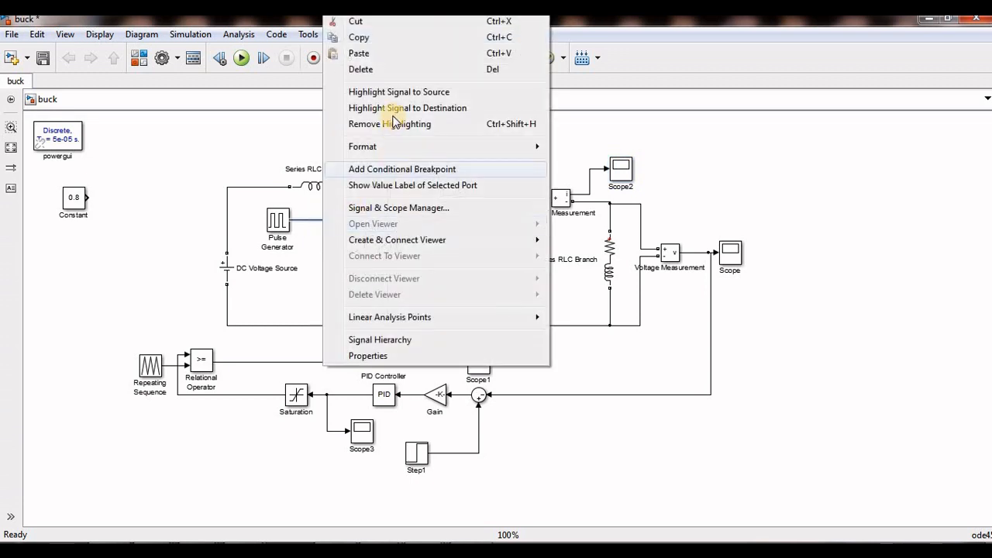
key(Delete)
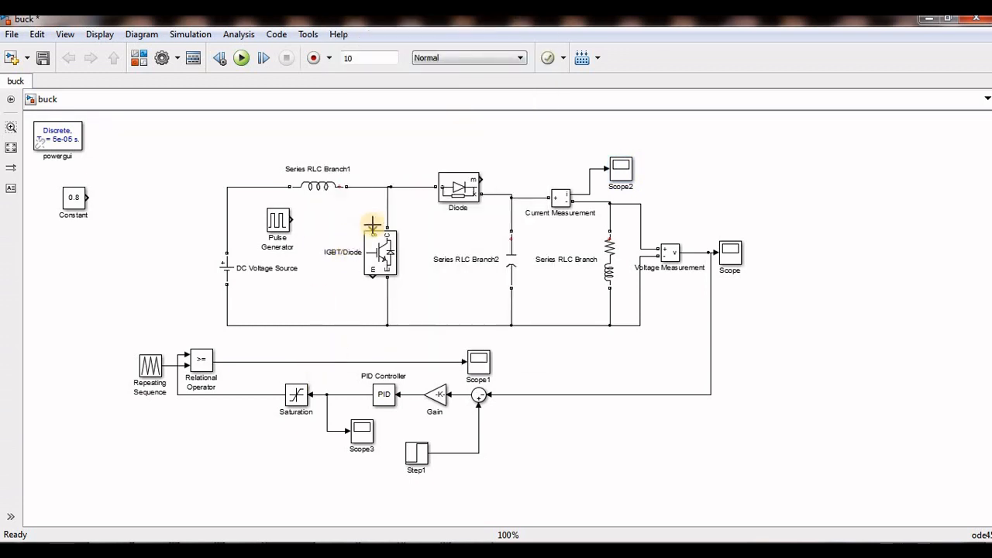
drag(373, 229, 317, 362)
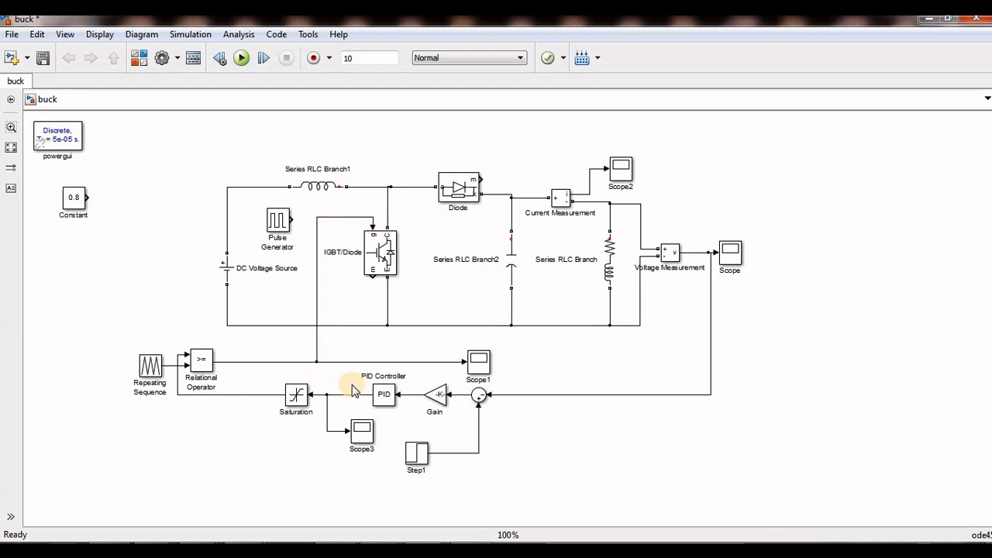
Examine the PID output in Scope3 with the axes autoscaled, and close the scope.
double_click(357, 433)
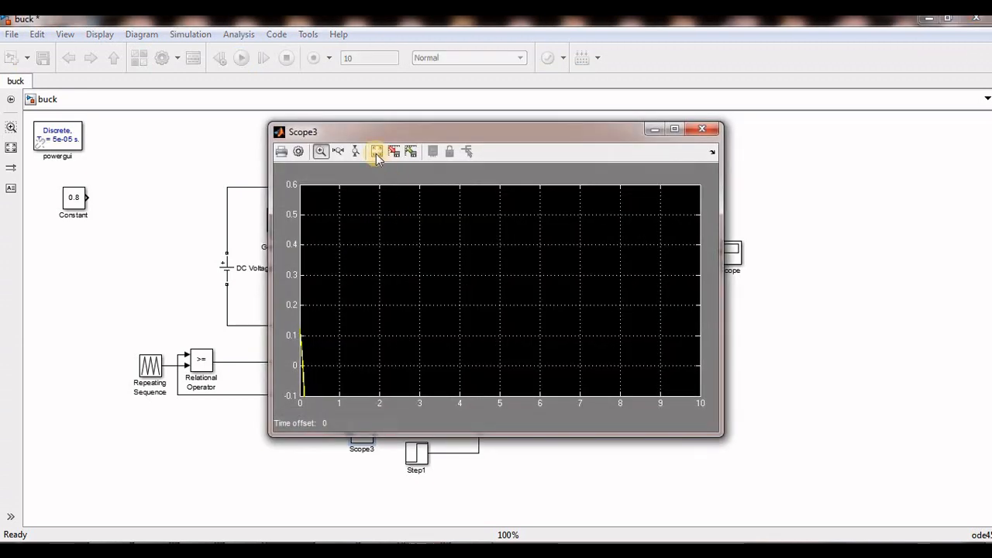
click(375, 152)
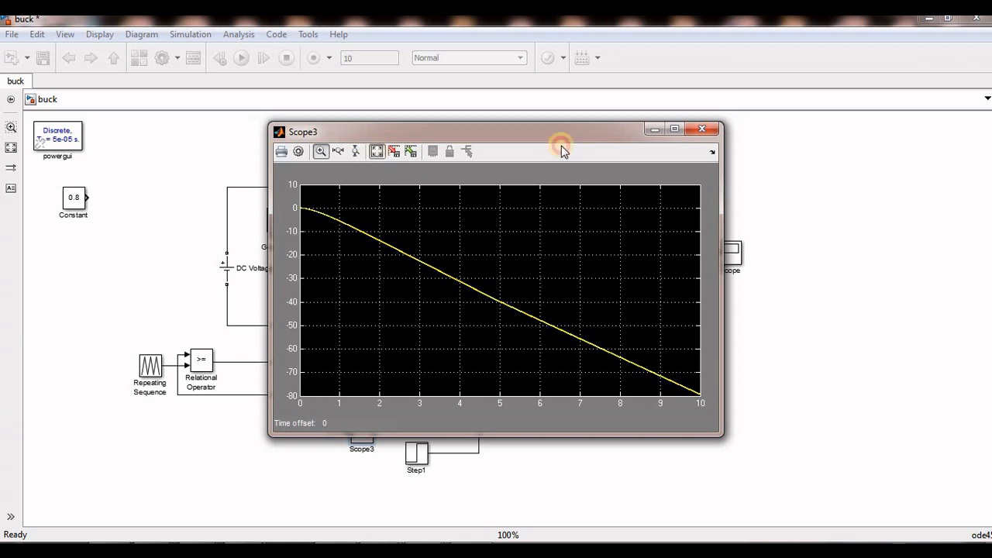
click(707, 128)
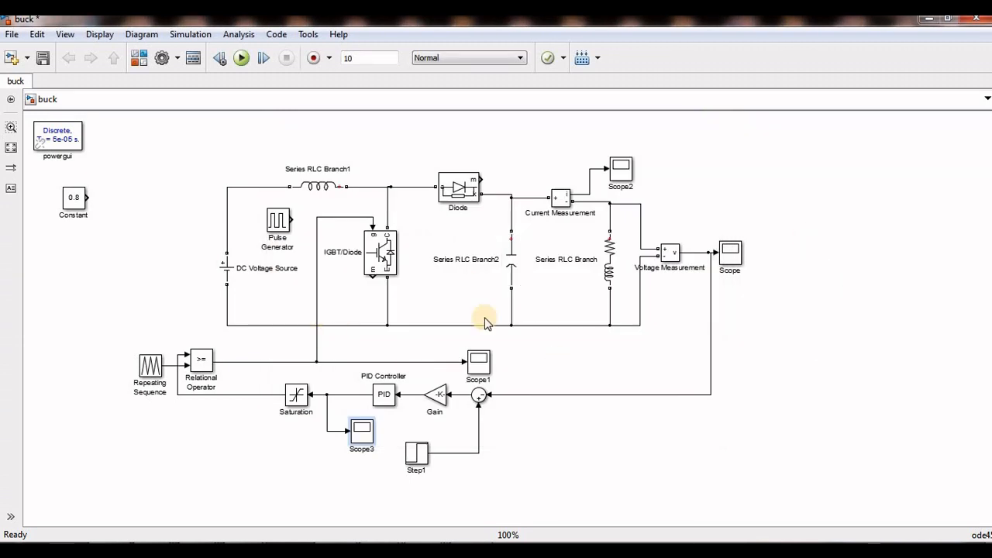
Set the PID Controller's proportional gain to 0.05 and its integral gain to 0.8.
double_click(387, 396)
text(0.1)
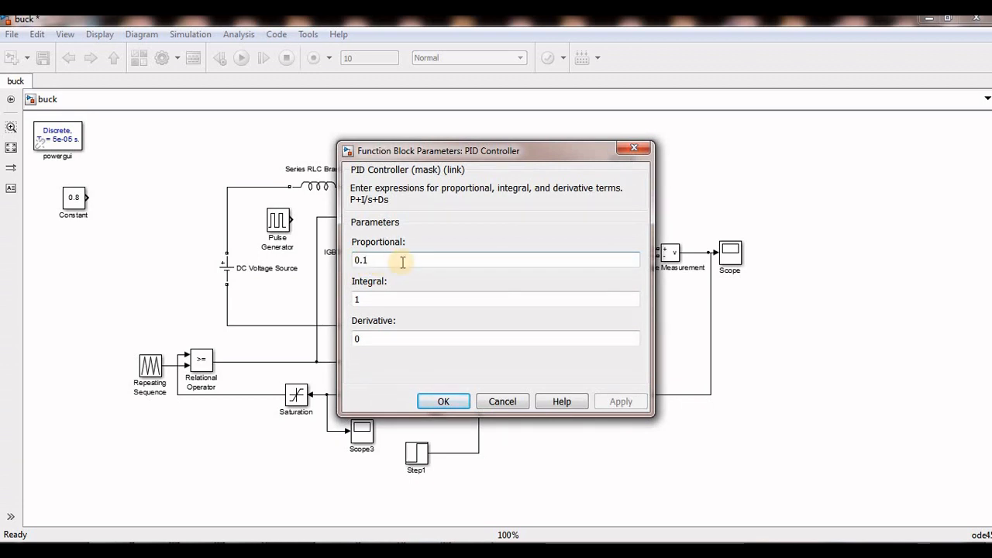
key(BackSpace)
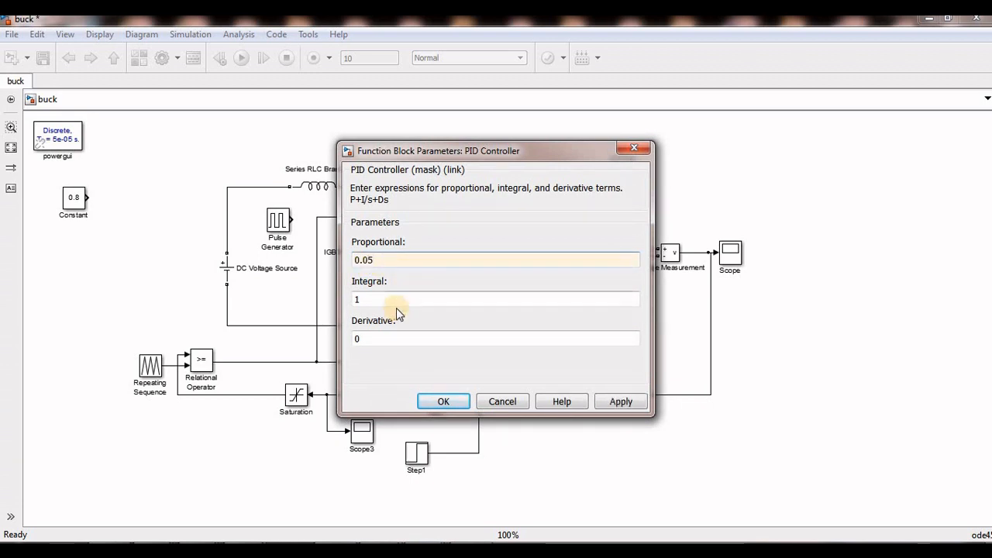
double_click(396, 302)
text(0.8)
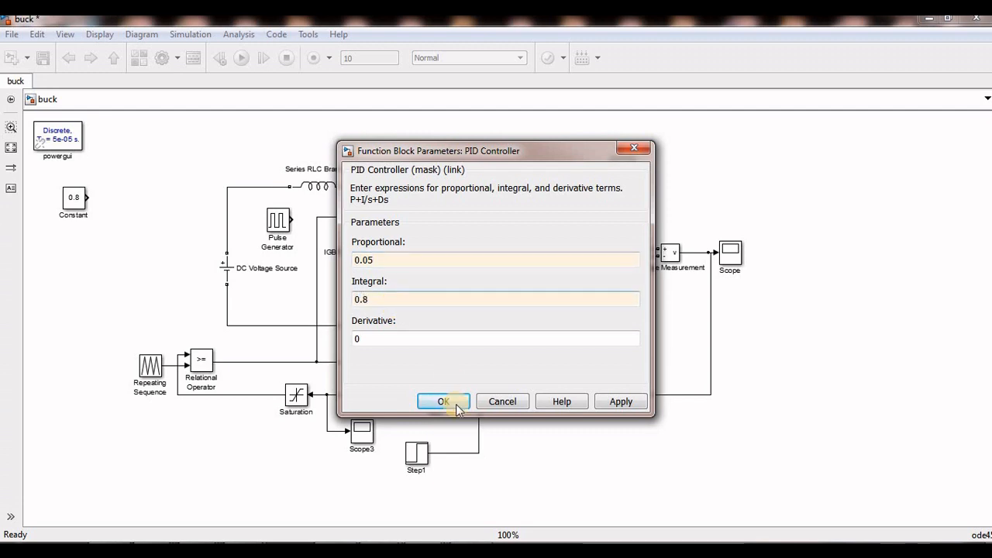
click(458, 409)
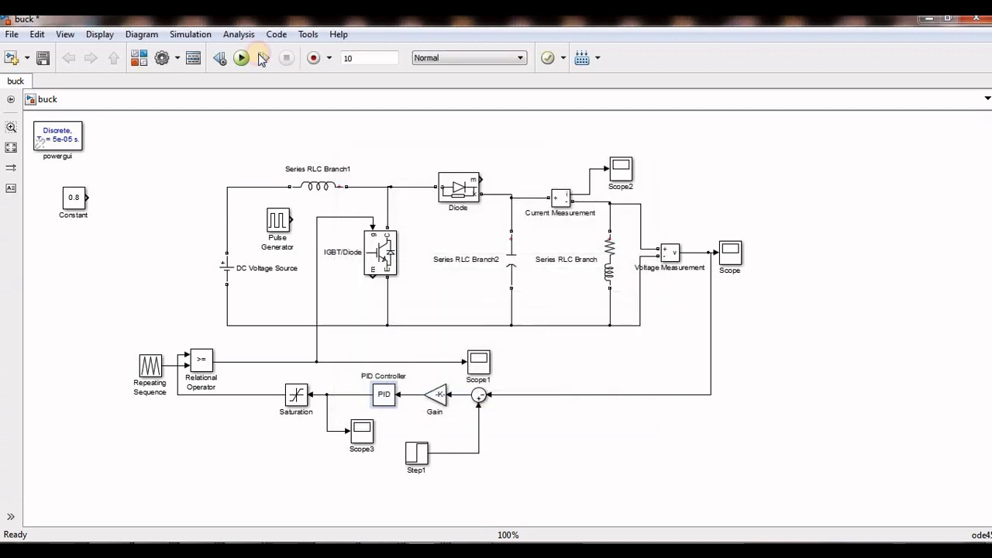
Rerun the closed-loop simulation with the reduced PID gains and examine the autoscaled output voltage in Scope.
click(241, 60)
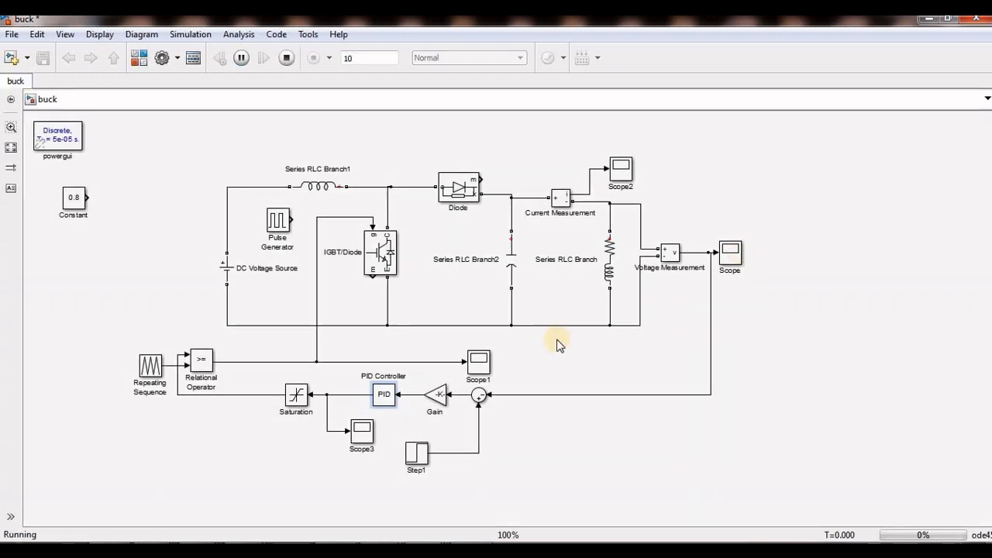
double_click(732, 251)
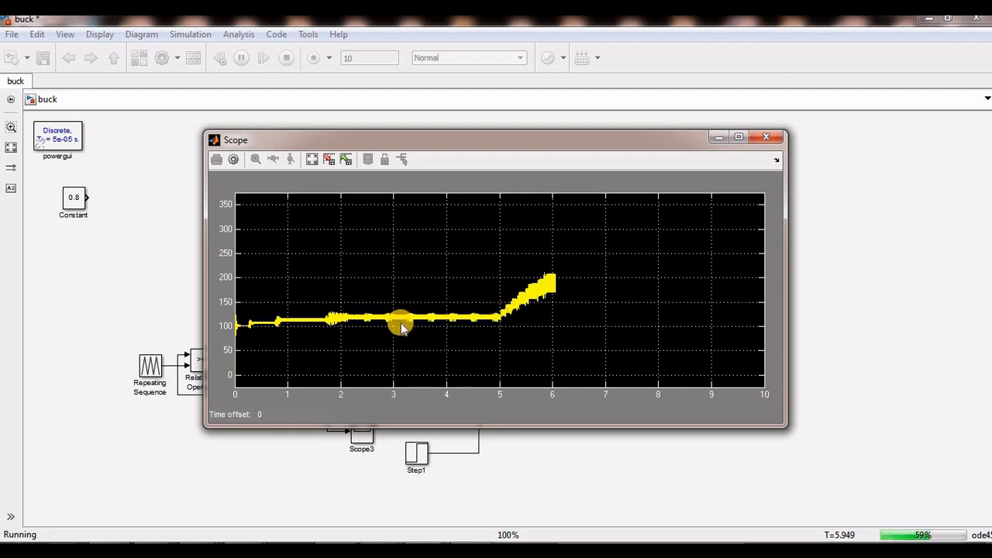
click(312, 160)
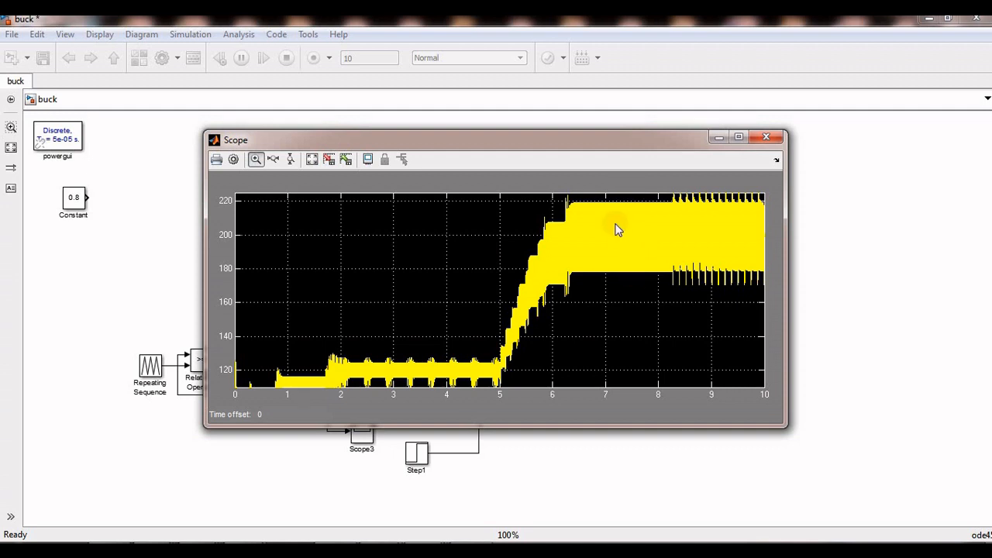
click(773, 131)
click(513, 269)
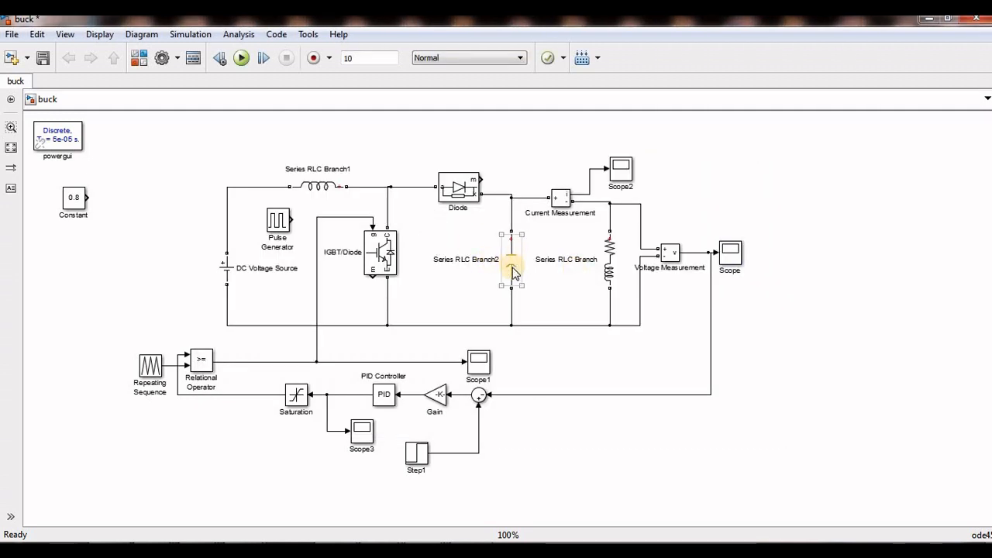
click(414, 355)
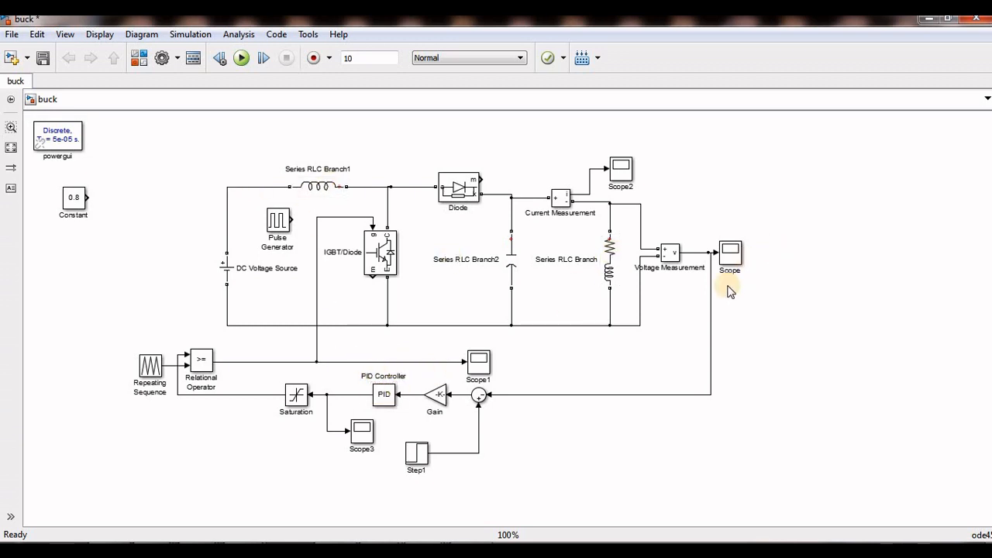
Set the Step1 voltage reference to an initial value of 200 and a final value of 1000.
double_click(416, 453)
double_click(389, 269)
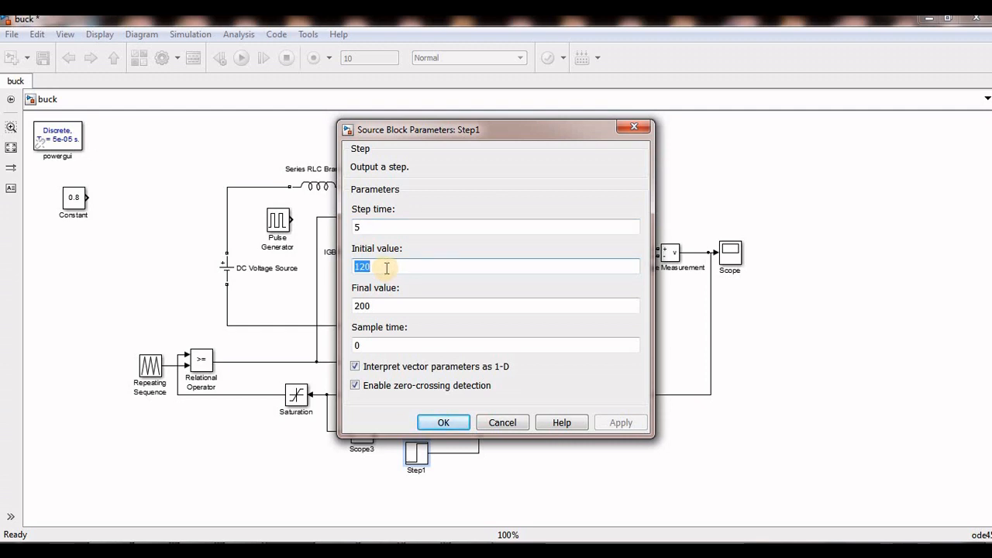
text(2)
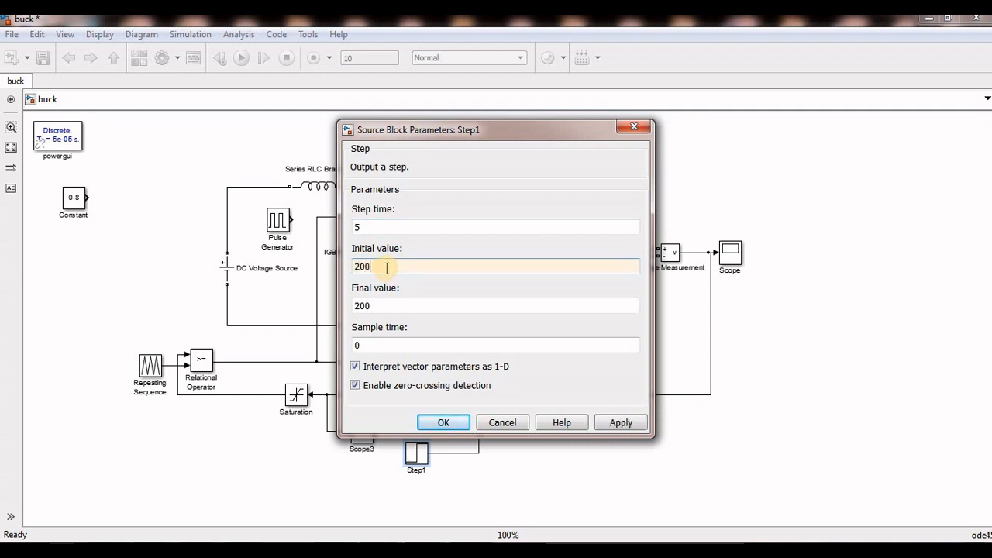
double_click(370, 305)
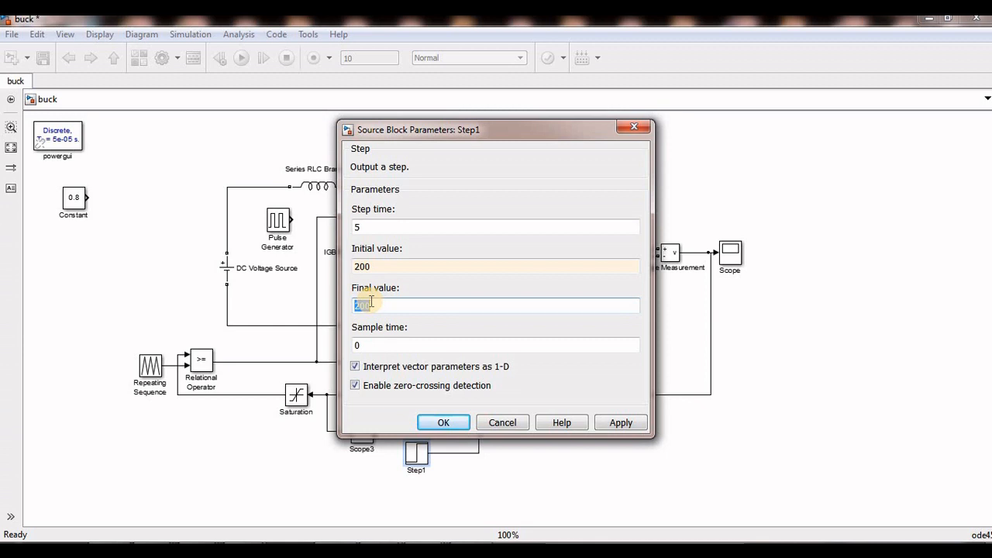
text(10)
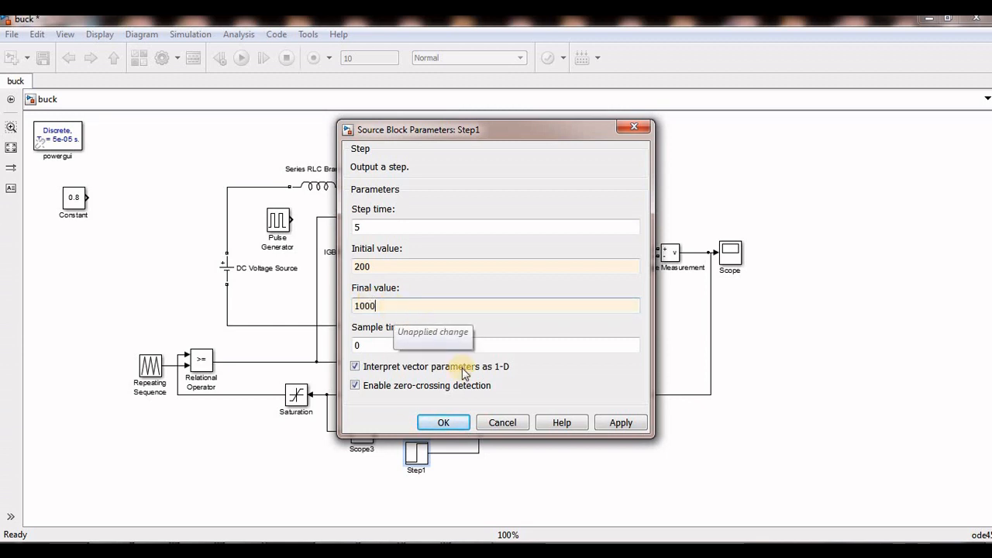
click(443, 422)
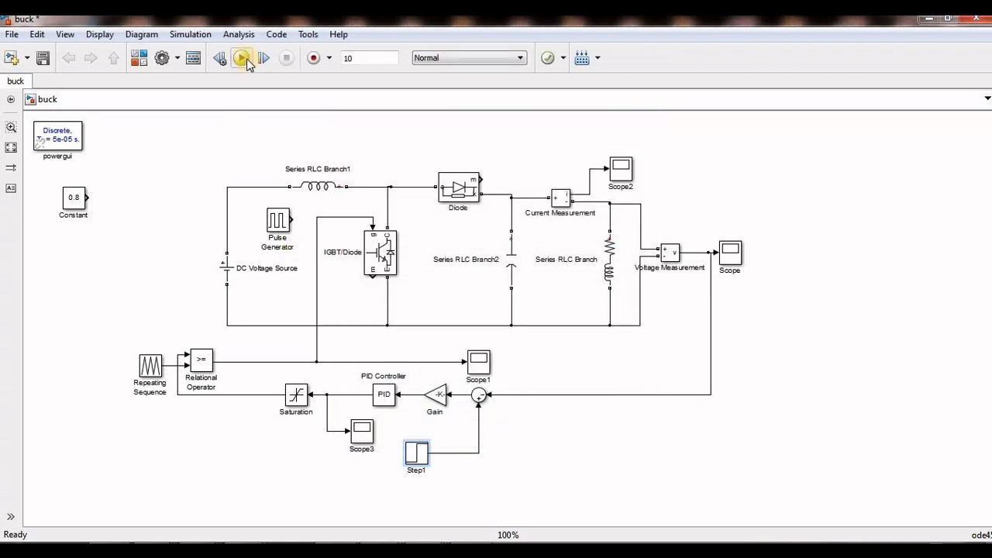
Rerun the simulation with the new Step1 reference, examine the autoscaled output voltage in Scope, and close the scope.
click(245, 60)
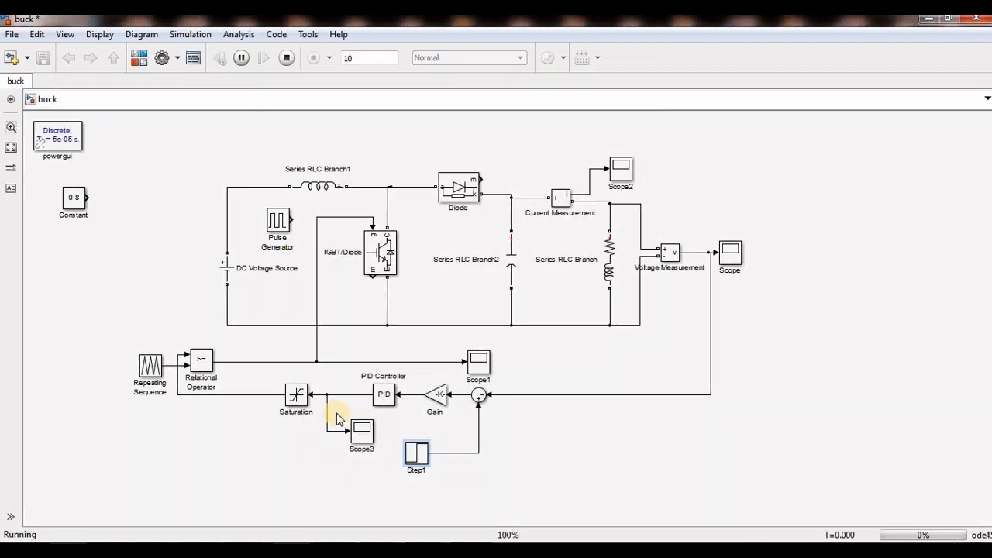
double_click(733, 254)
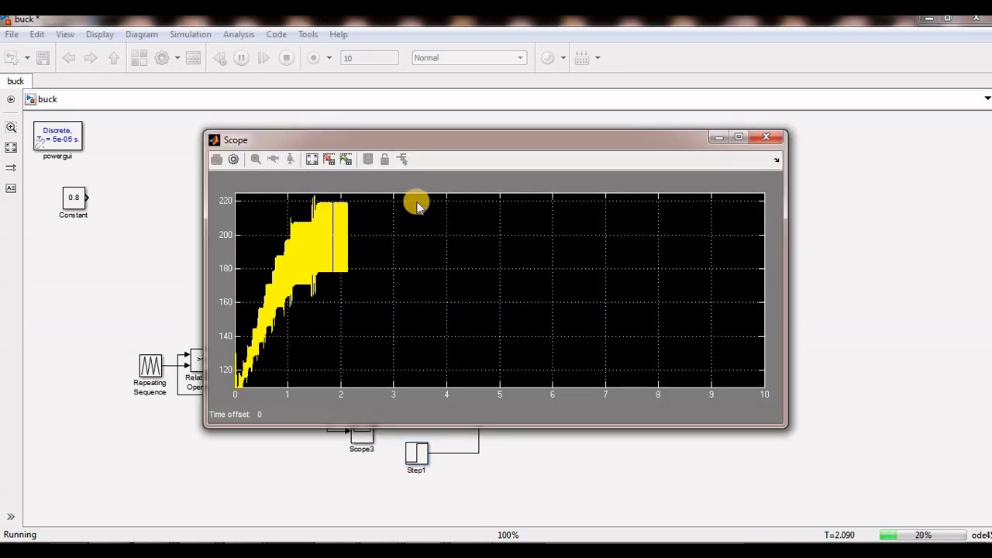
click(310, 163)
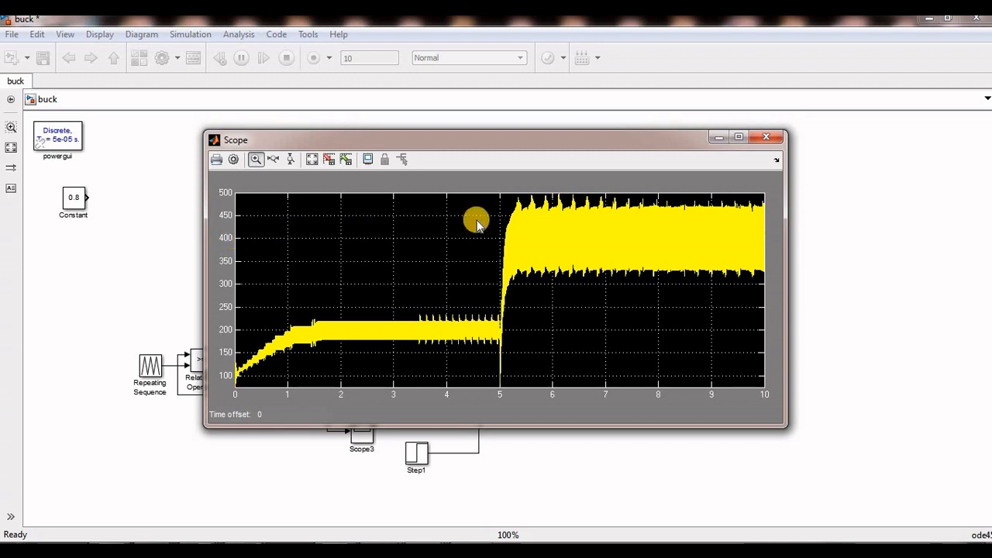
click(769, 139)
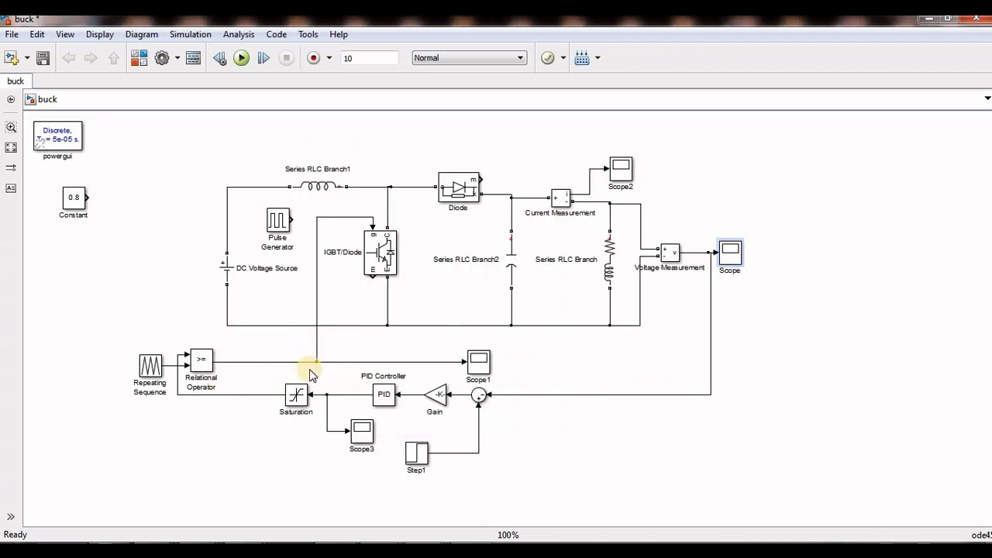
Check the Saturation block's limits and examine the autoscaled PID output in Scope3.
double_click(293, 394)
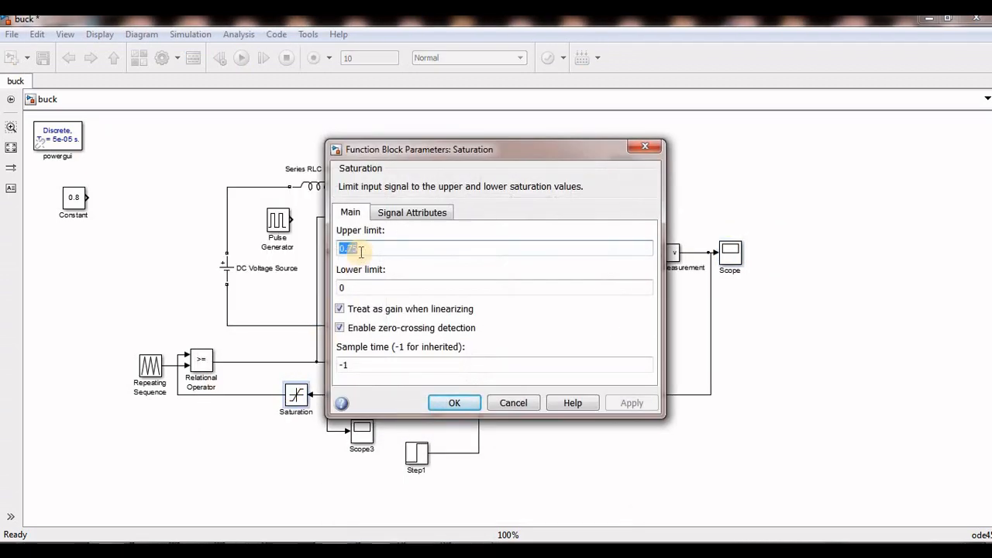
click(454, 403)
double_click(364, 429)
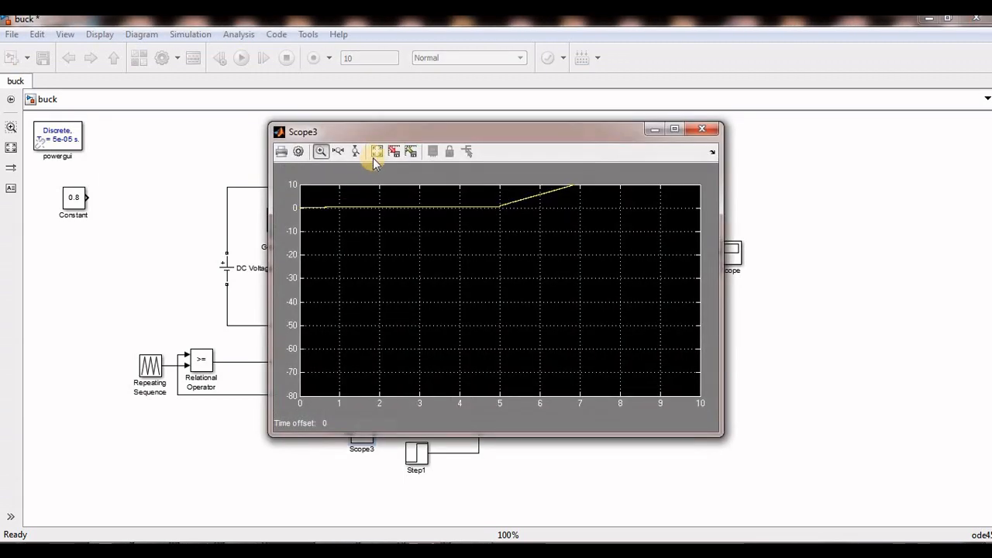
click(377, 153)
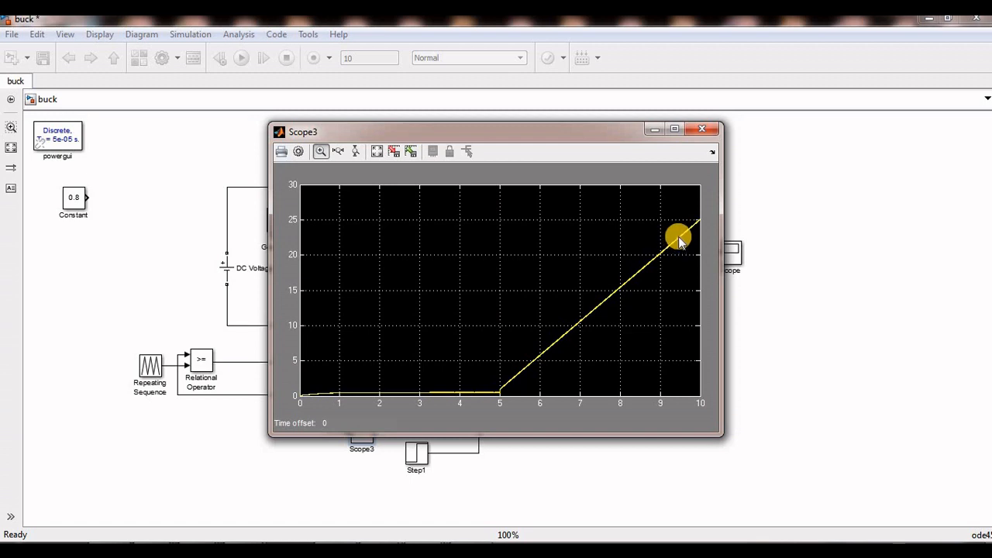
click(701, 132)
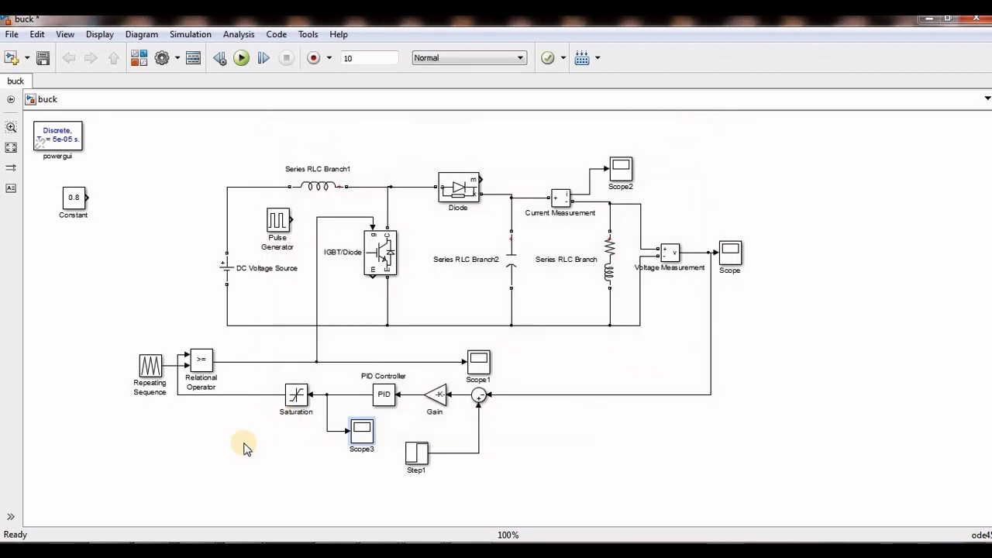
Set the Saturation block's upper limit to 0.95.
double_click(293, 397)
text(0.95)
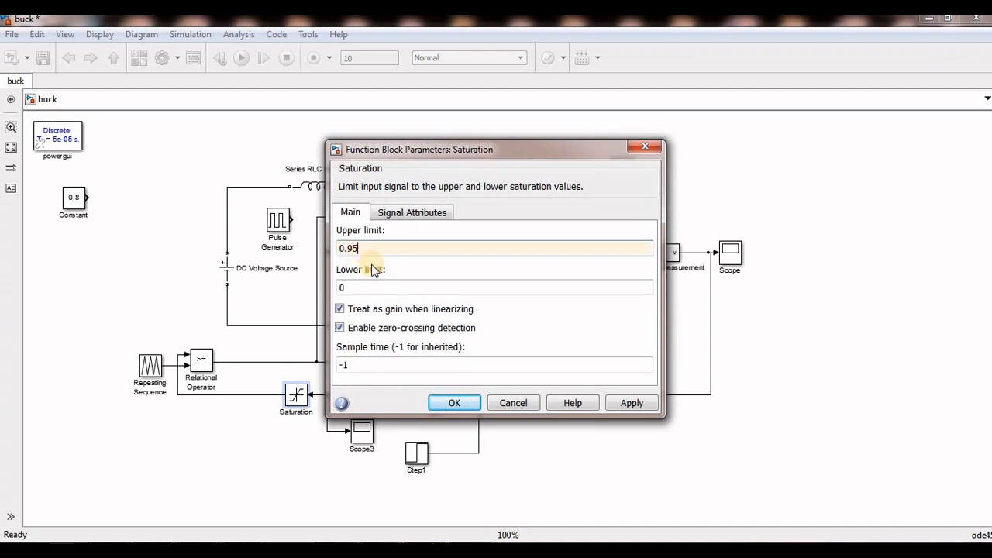
click(453, 402)
Rerun the simulation with the raised saturation limit and autoscale the output voltage in Scope as it develops.
click(242, 59)
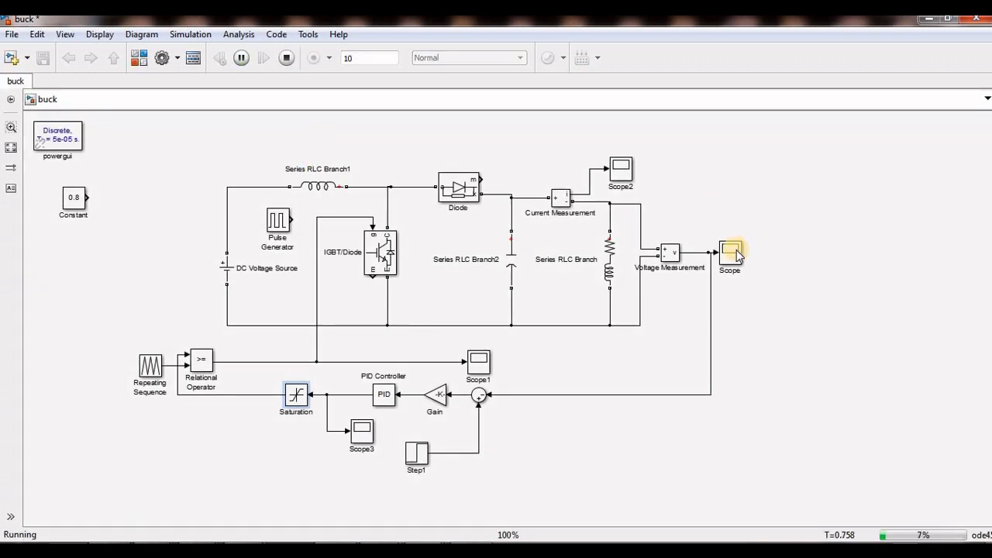
double_click(736, 250)
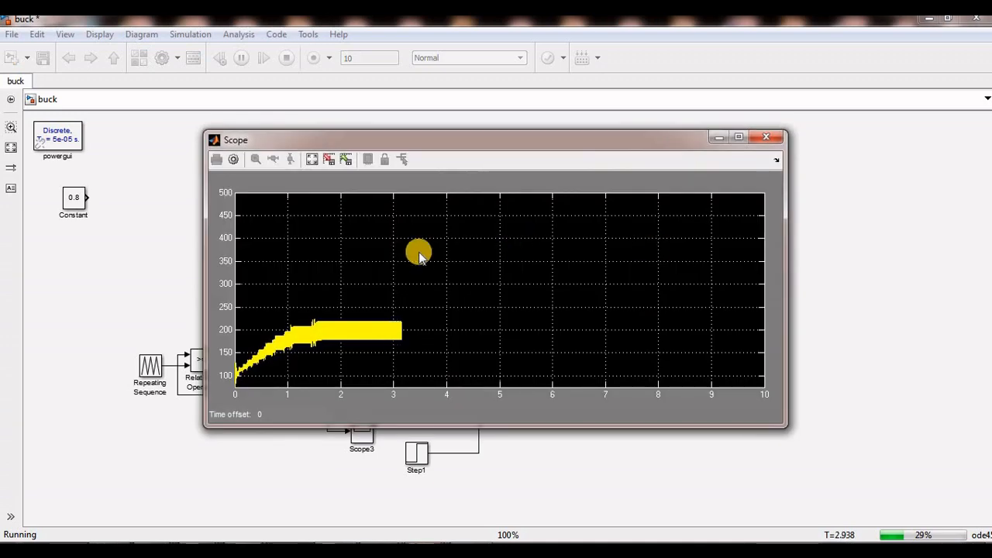
click(311, 159)
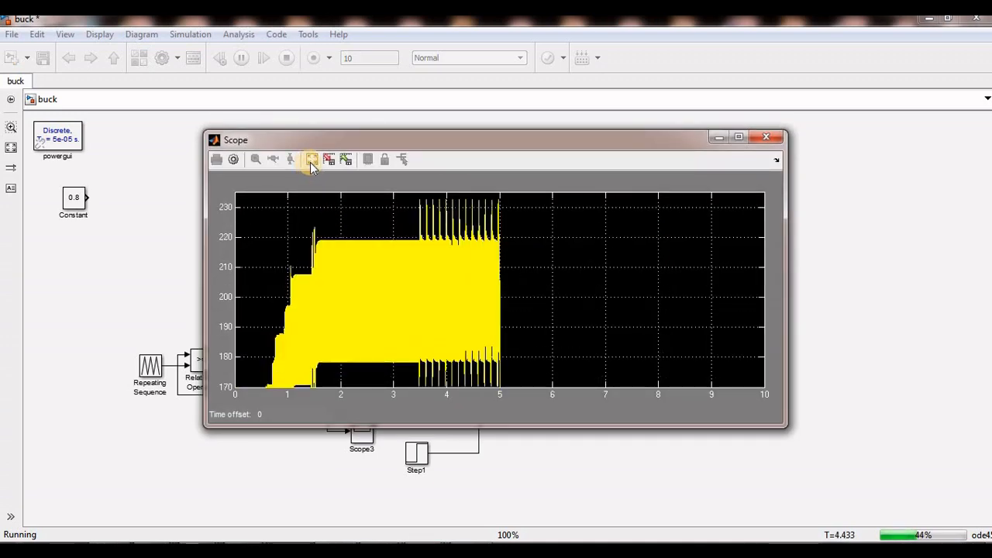
click(311, 159)
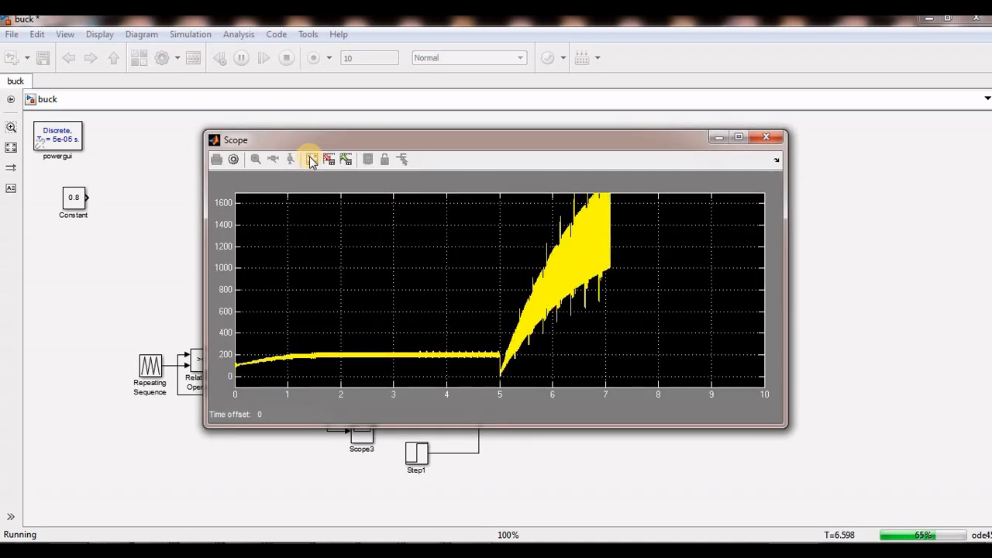
click(311, 159)
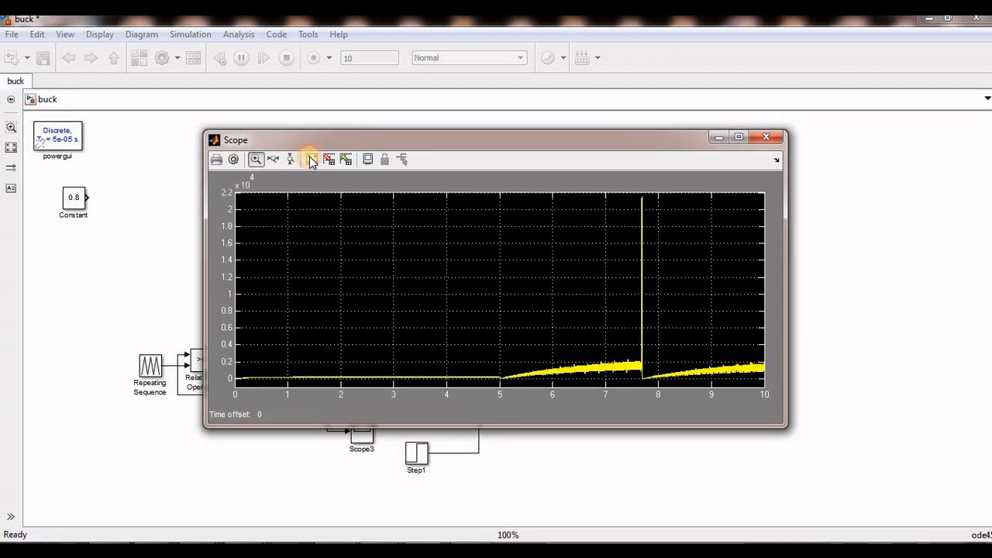
Examine the output voltage in Scope closely between about 5.5 and 7.8 s, with the scope window moved clear of the control loop.
click(311, 159)
drag(505, 313, 654, 375)
drag(310, 277, 845, 361)
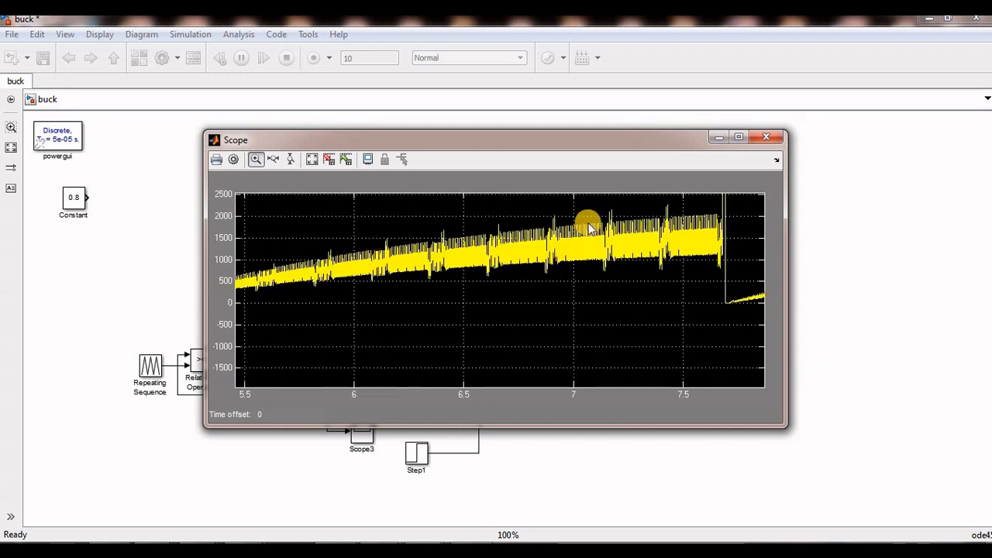
click(687, 222)
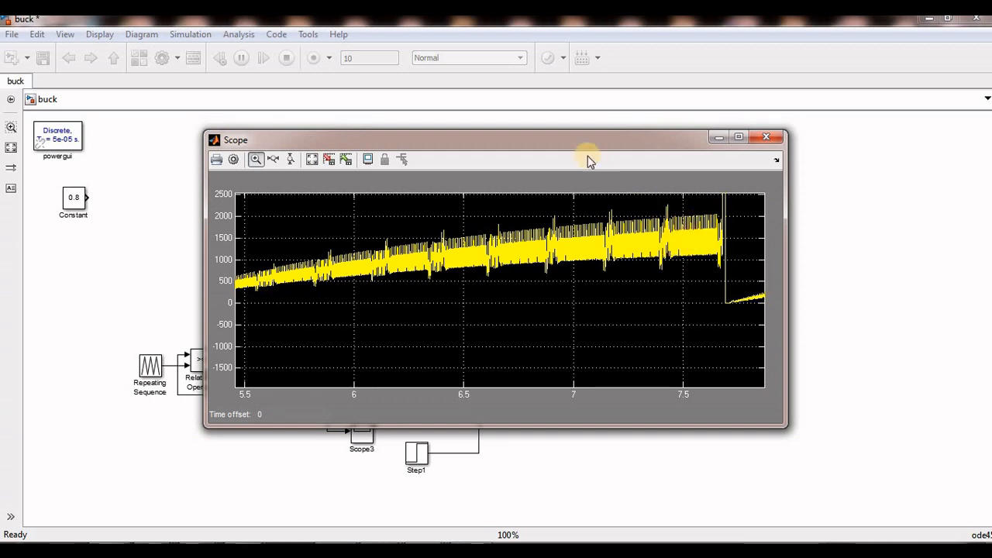
drag(638, 91, 687, 45)
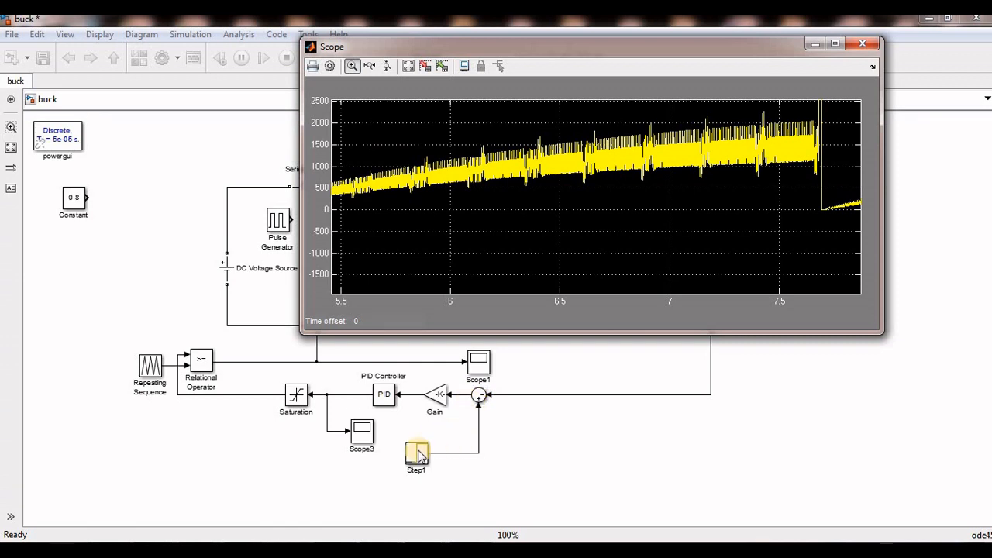
drag(495, 394, 481, 401)
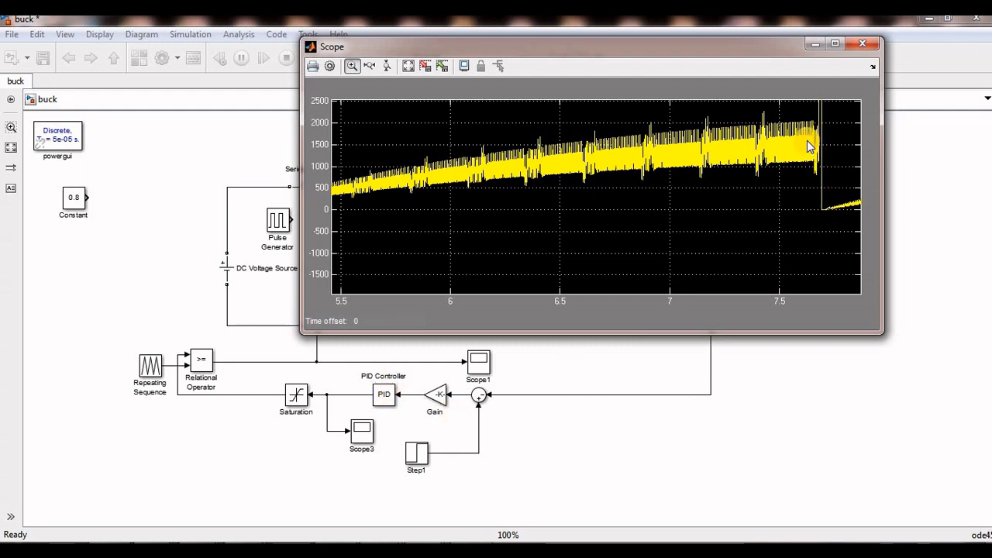
Examine the output voltage over about the last second of the run in Scope, and close the scope.
click(410, 68)
drag(806, 239, 855, 270)
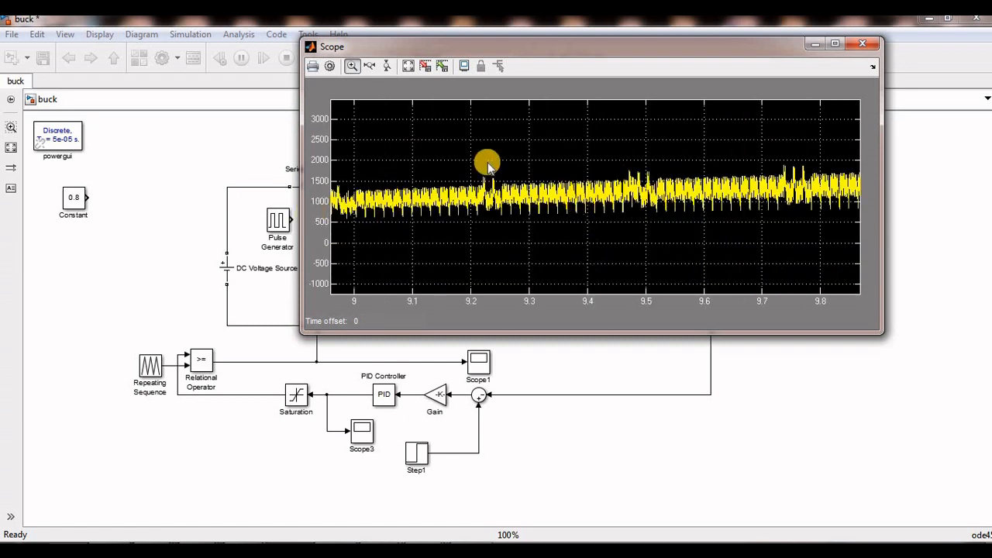
click(410, 67)
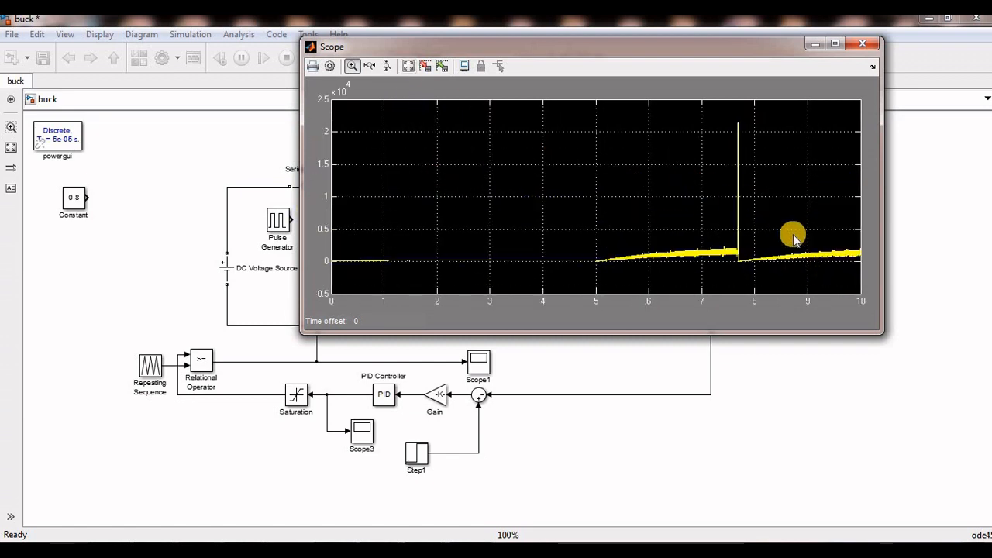
drag(794, 234, 894, 277)
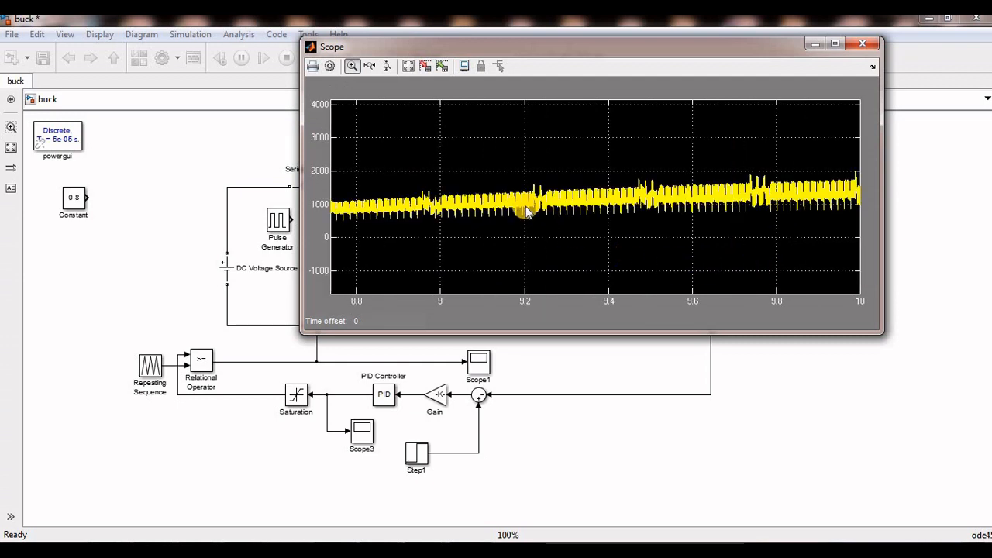
click(867, 46)
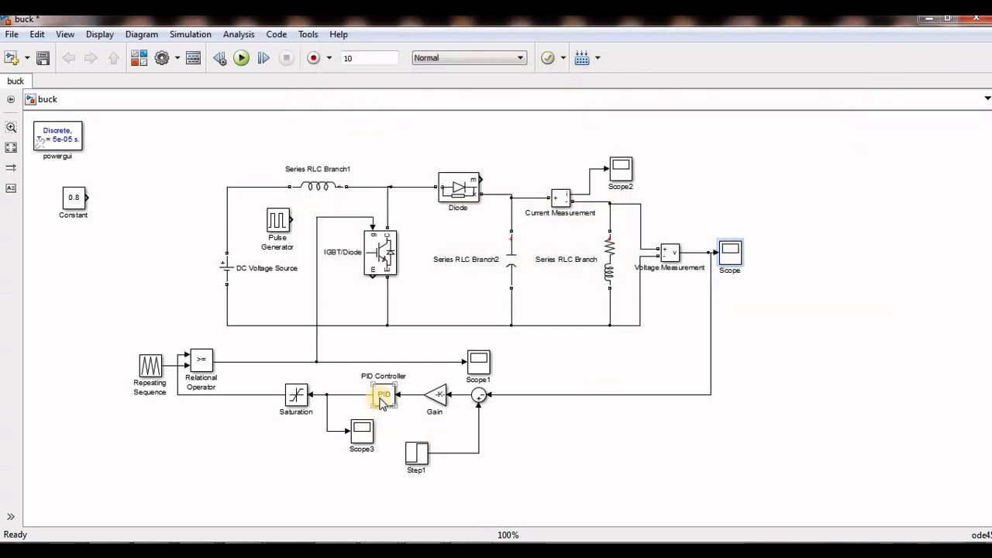
Examine the autoscaled PID output in Scope3 and the Relational Operator's switching signal in Scope1, closing both scopes.
double_click(363, 430)
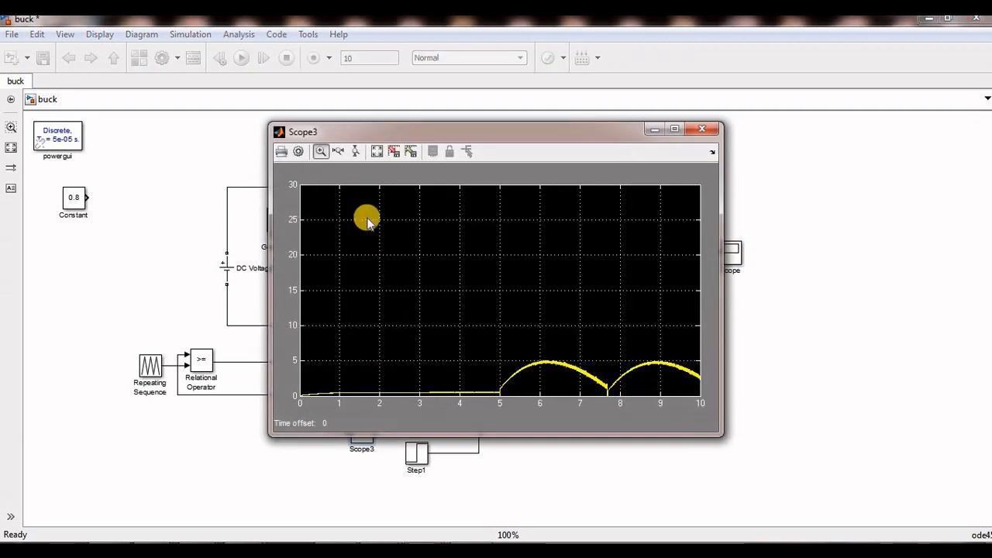
click(379, 152)
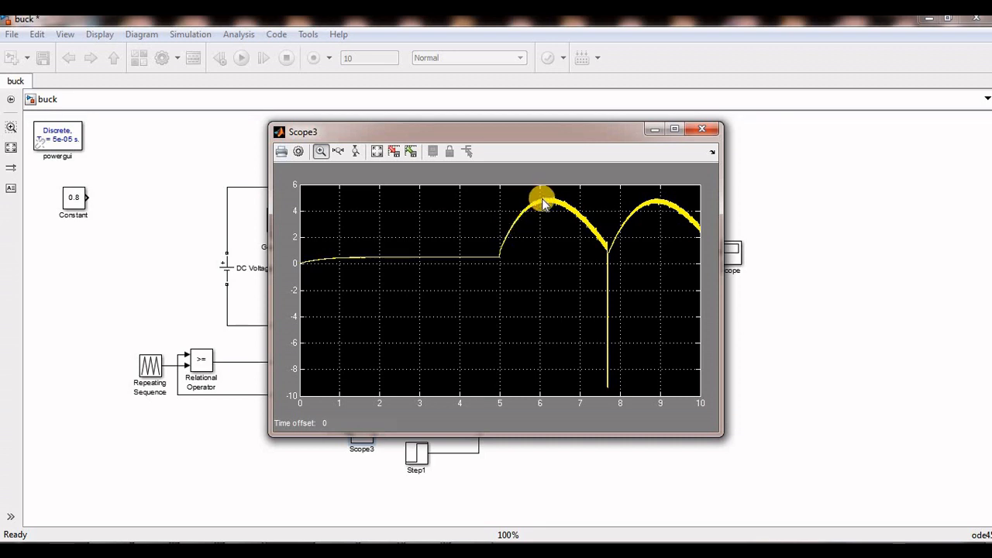
click(703, 129)
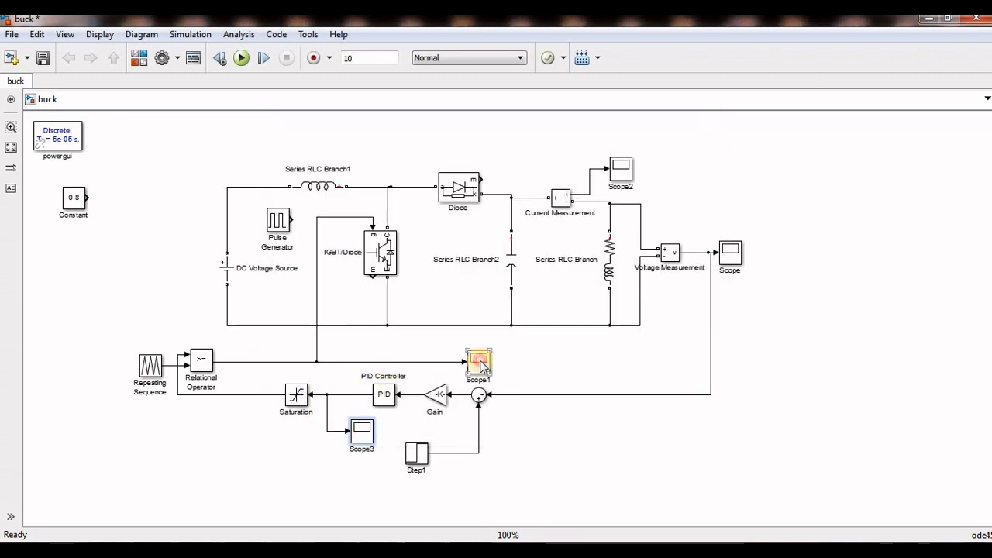
double_click(479, 361)
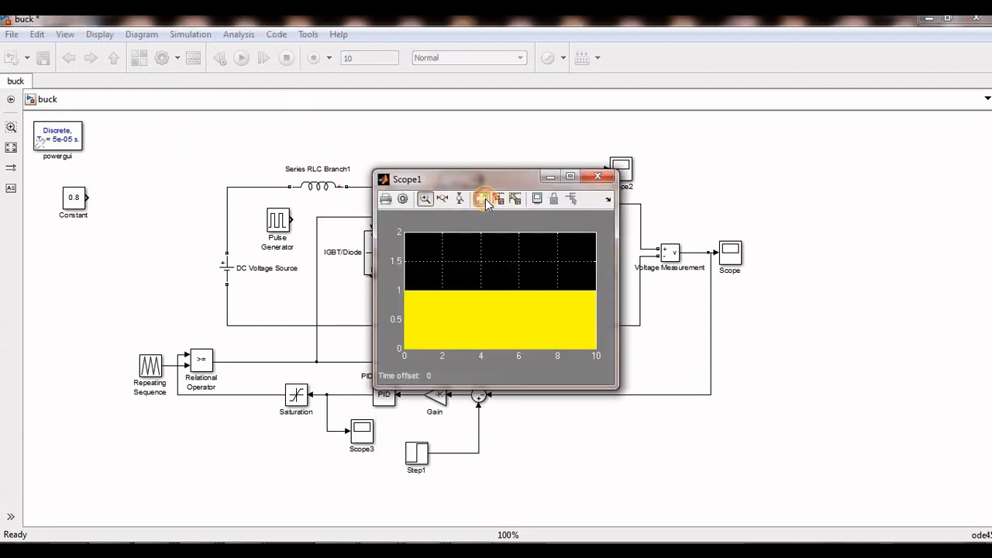
click(482, 199)
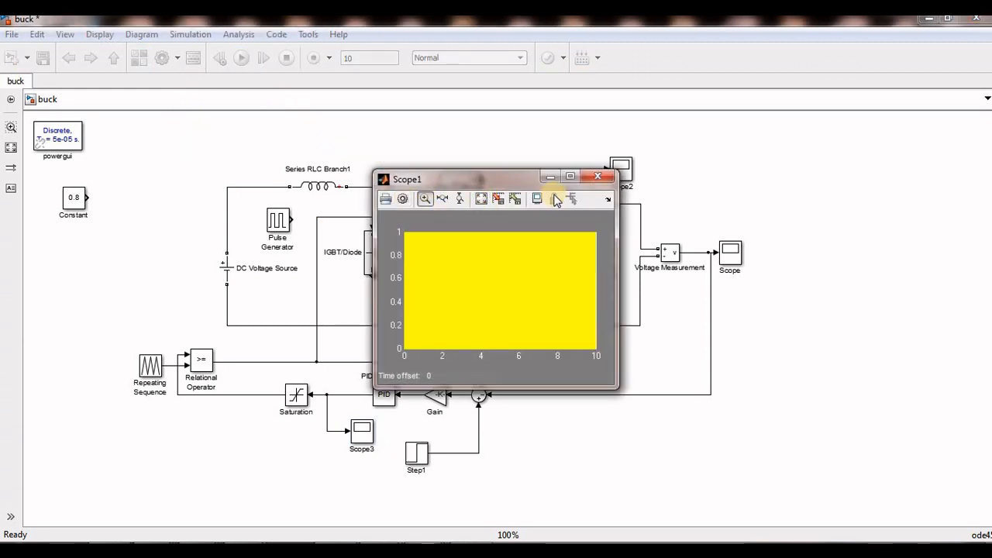
click(598, 176)
click(468, 366)
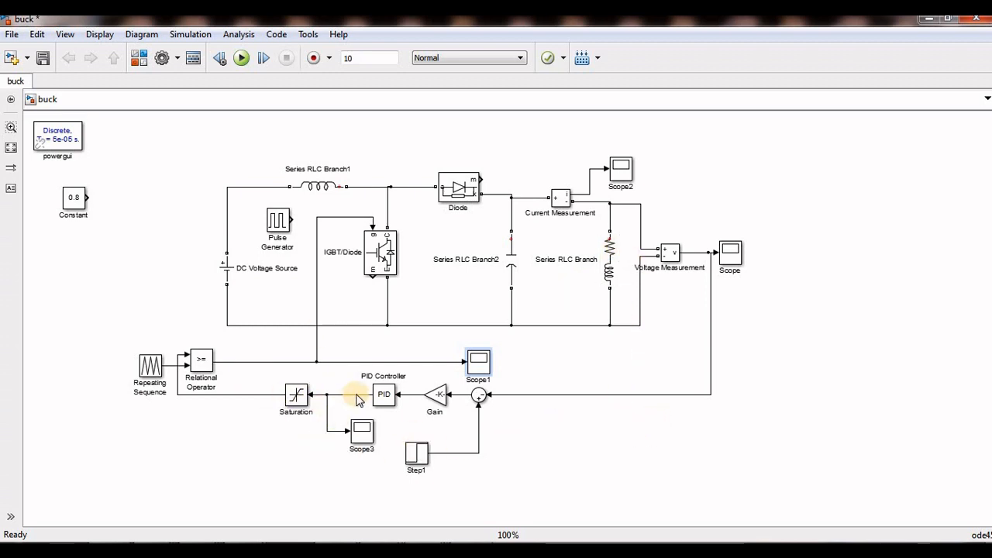
click(382, 398)
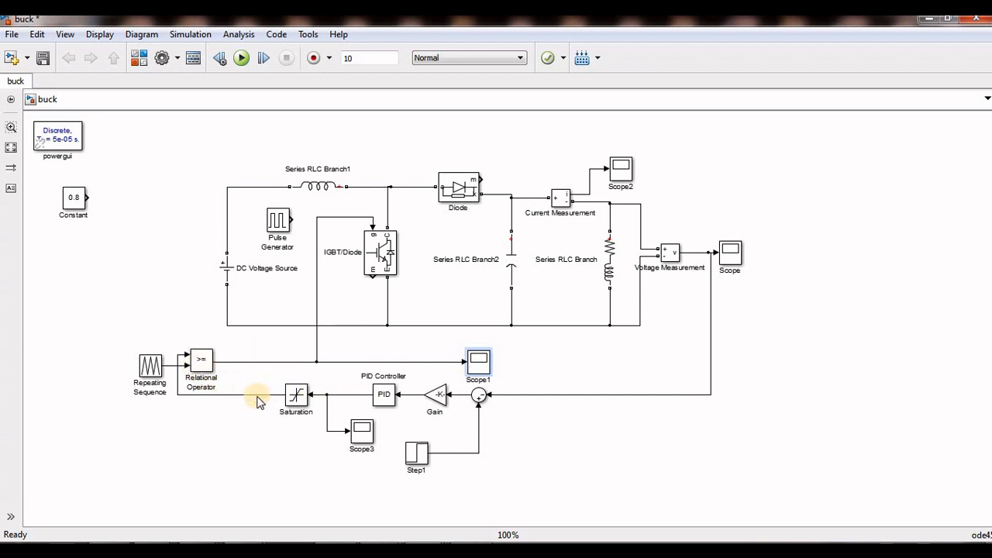
click(201, 359)
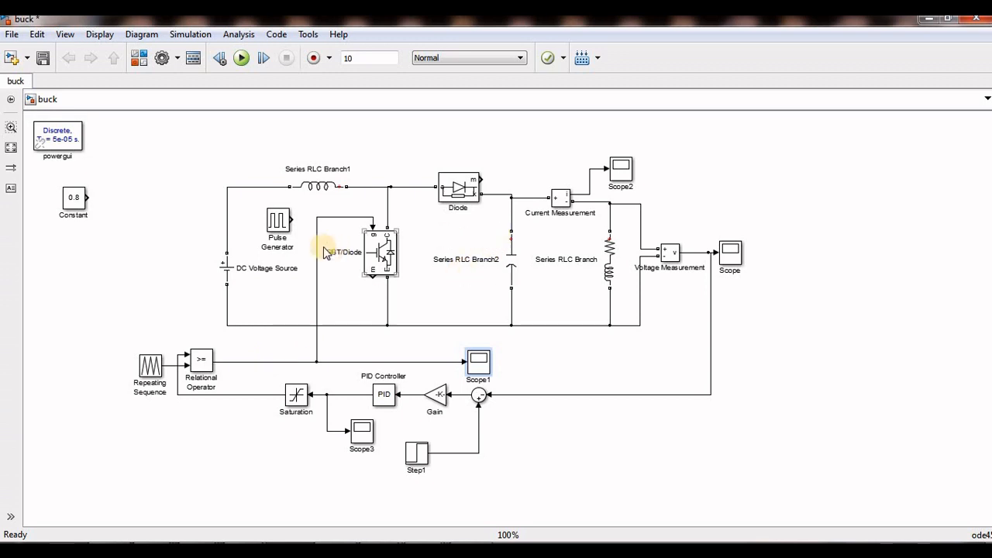
Move the unconnected Pulse Generator slightly away from the IGBT/Diode's gate wire, and review its pulse type, amplitude and period parameters.
mouse_move(274, 222)
mouse_down()
mouse_move(188, 188)
mouse_move(264, 228)
mouse_up()
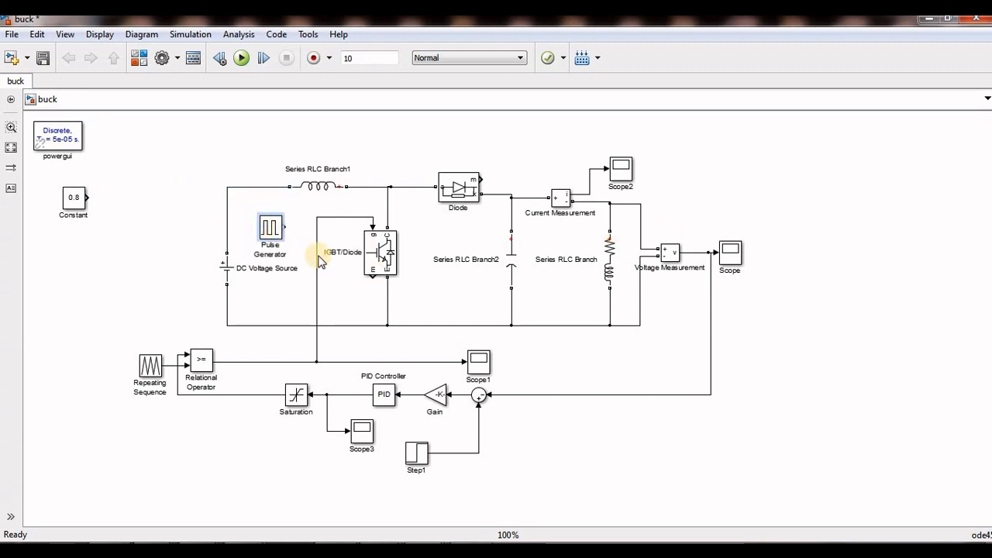
double_click(269, 229)
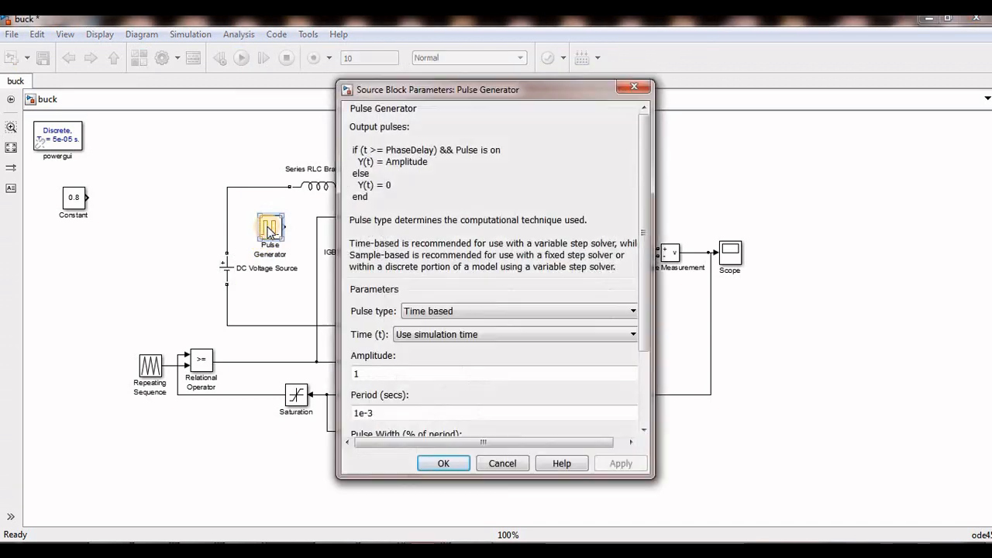
click(429, 338)
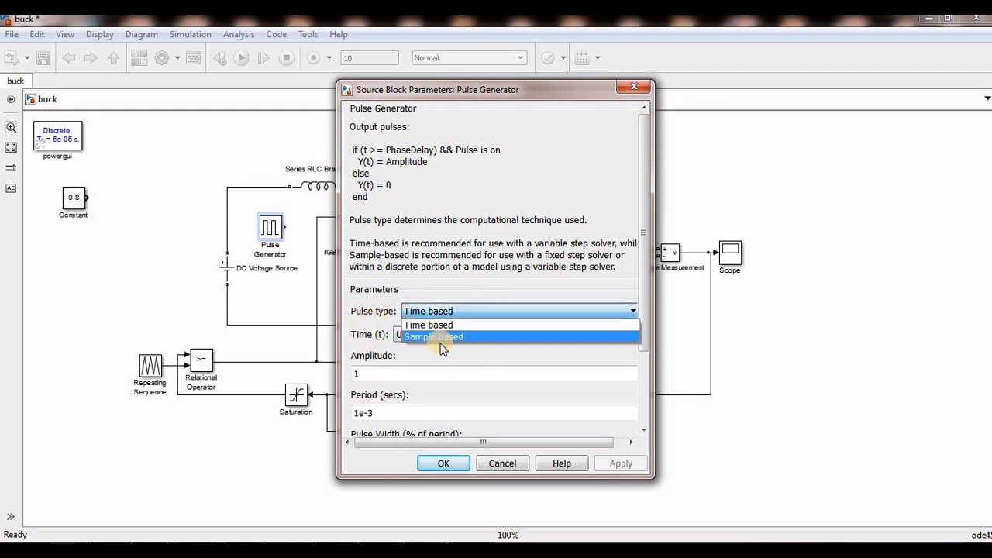
click(375, 309)
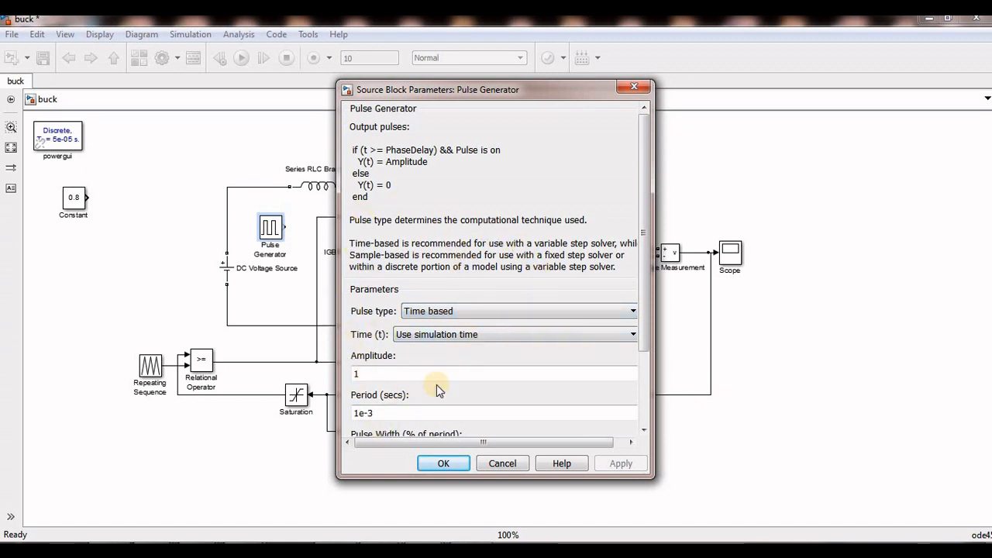
click(463, 466)
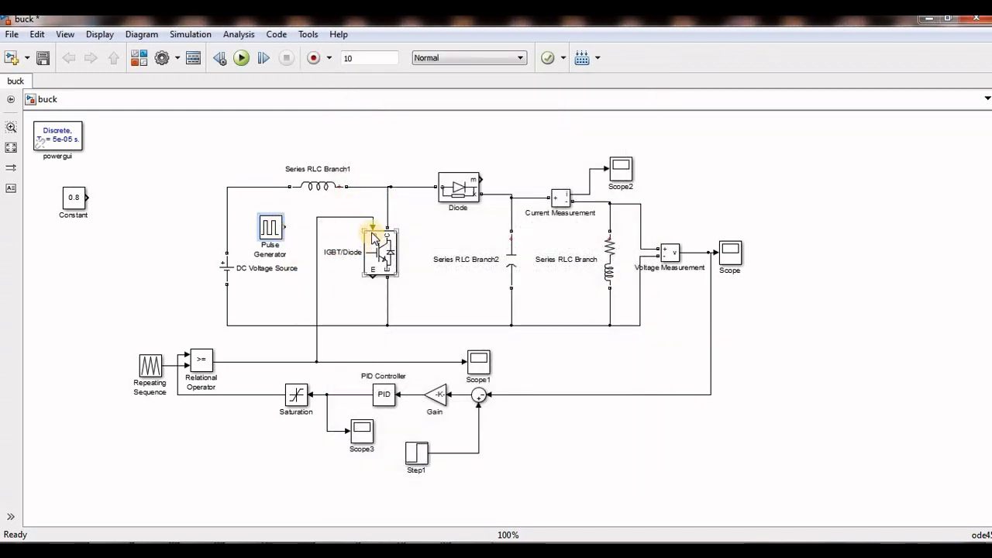
click(380, 256)
click(420, 218)
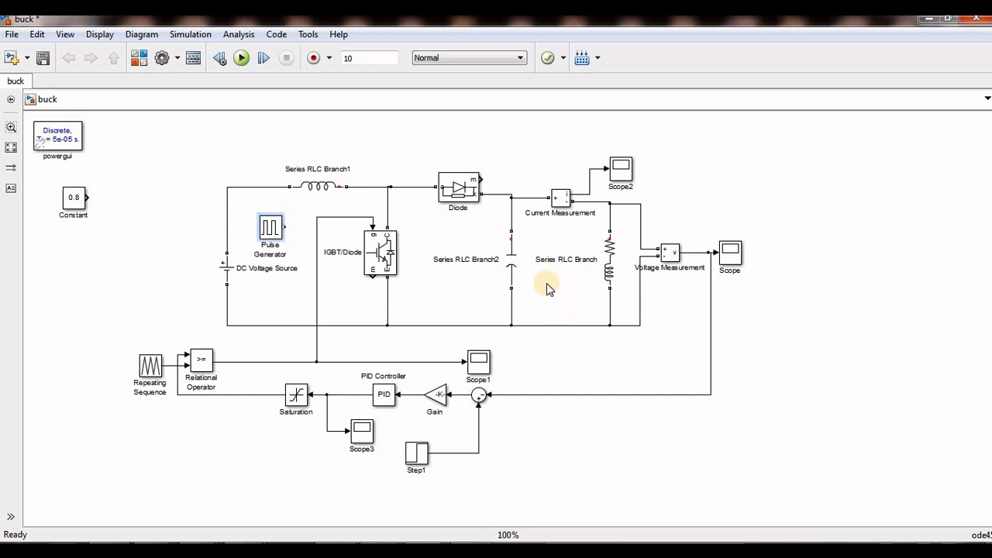
Review the Saturation block's upper and lower limits, and close its parameters.
double_click(308, 397)
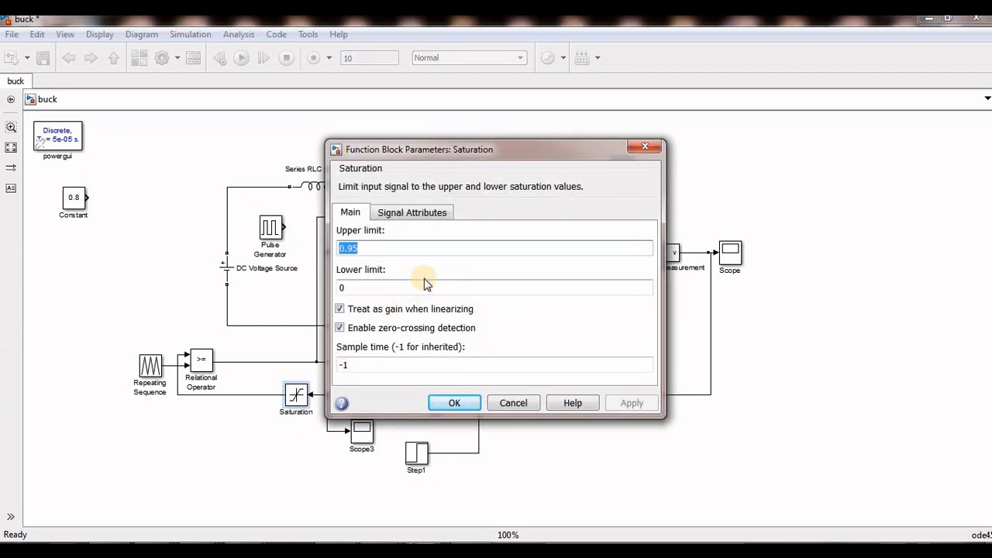
click(644, 147)
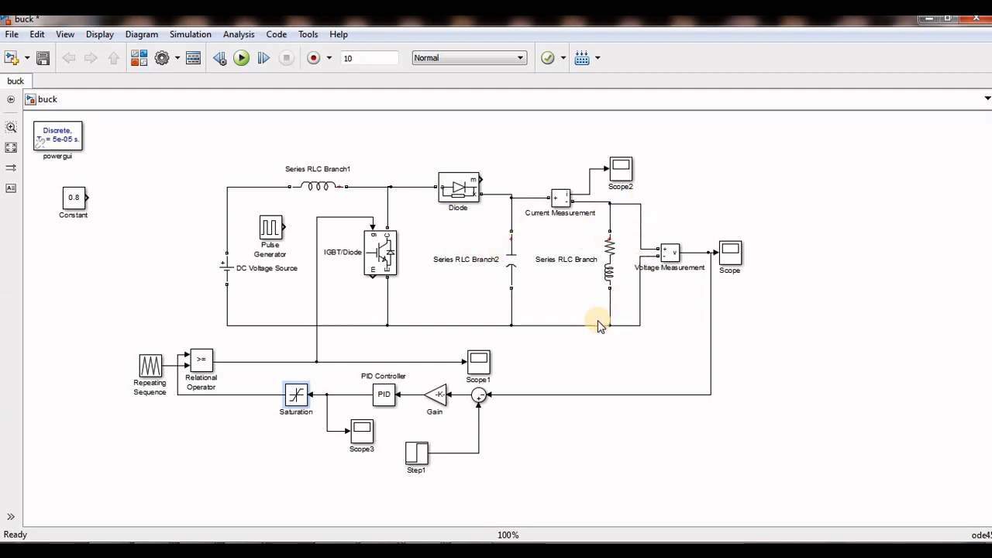
click(270, 267)
click(613, 252)
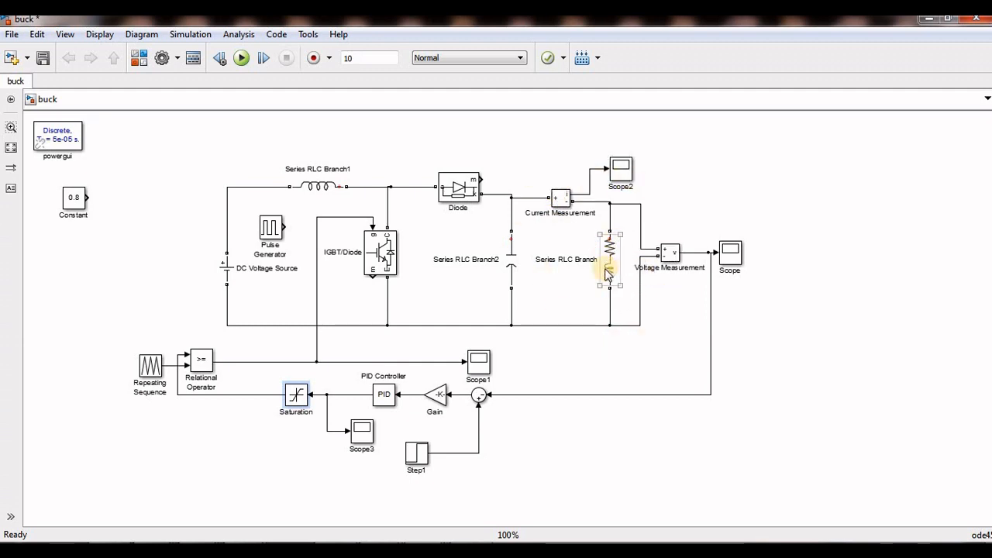